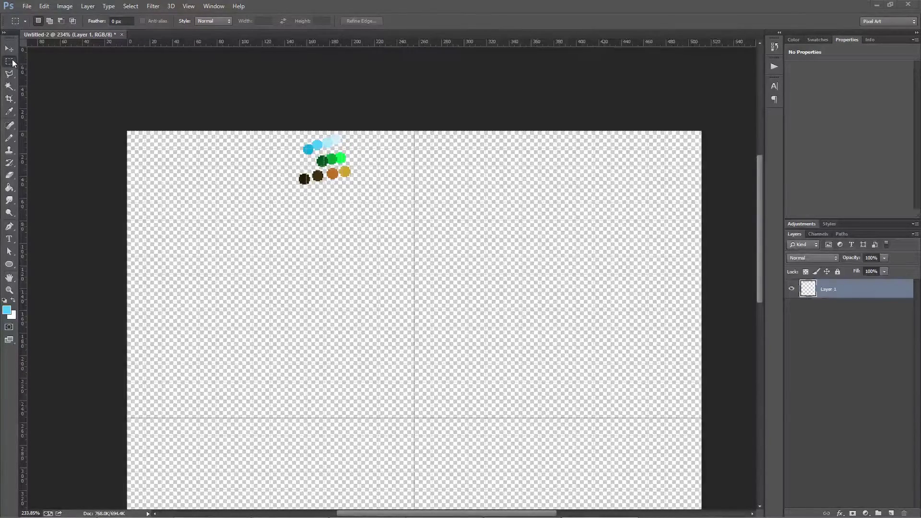
Select a small square at the canvas's left edge and fill it with the palette's gold colour.
scroll(105, 122, "up", 6)
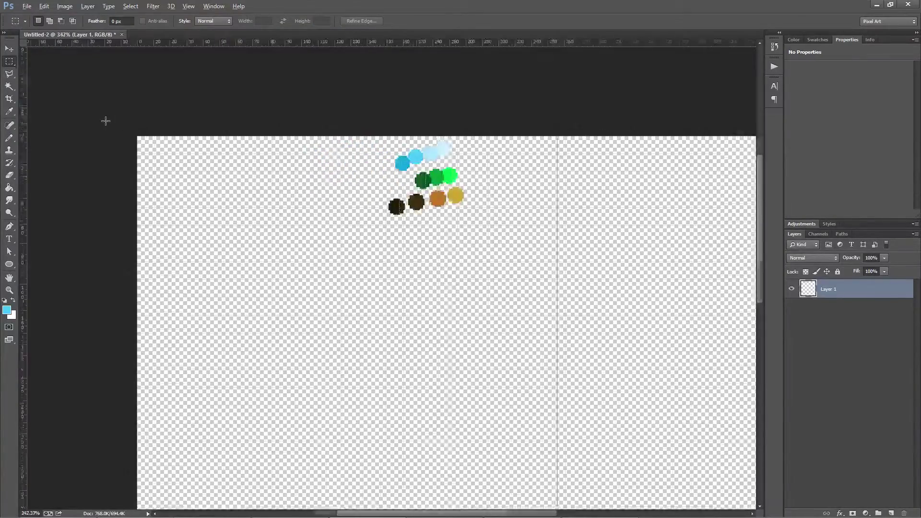
mouse_move(140, 181)
left_mouse_down()
mouse_move(207, 232)
mouse_move(154, 185)
left_mouse_up()
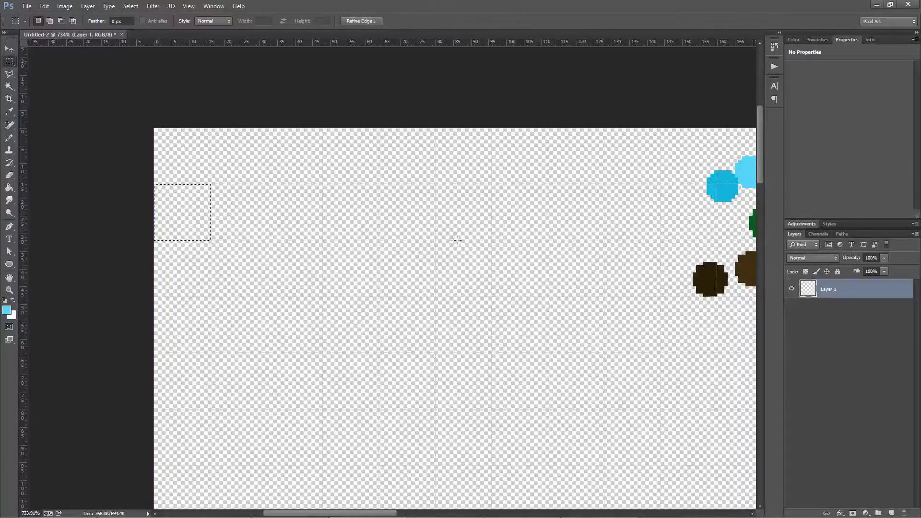
left_click_drag(425, 230, 255, 284)
key("g")
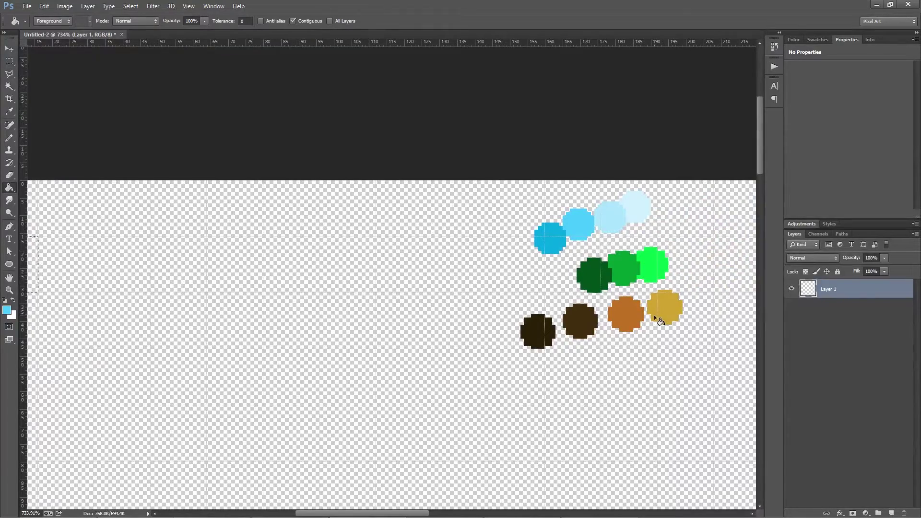
left_click(626, 310, "alt")
left_click_drag(163, 284, 257, 259)
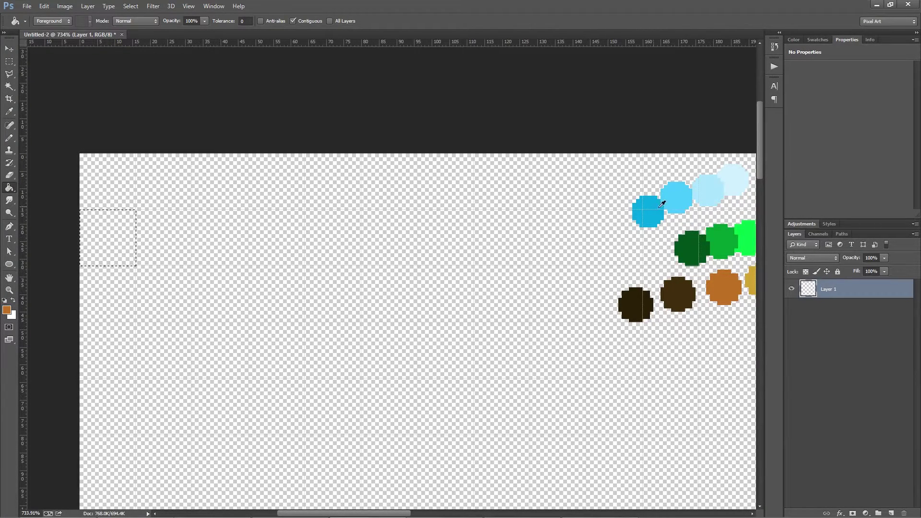
left_click(752, 273, "alt")
key("alt")
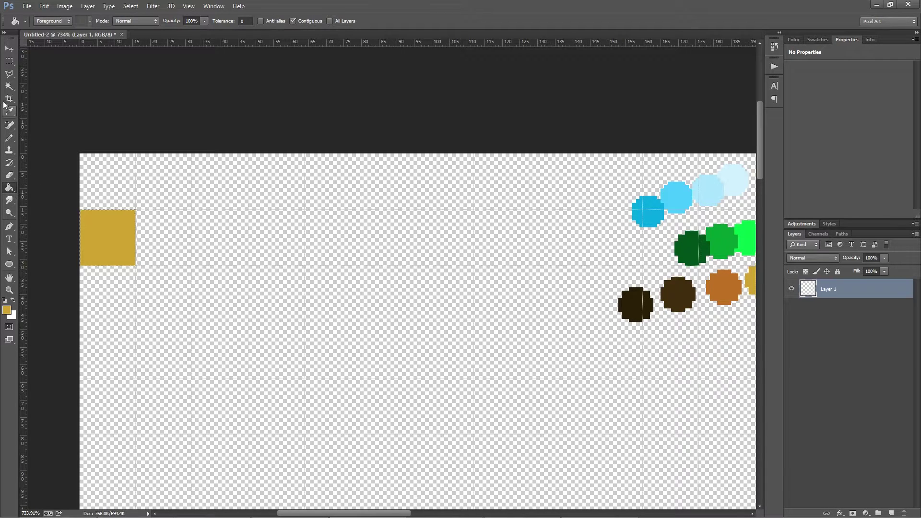
left_click(9, 61)
Reselect the gold square and move it down below the colour palette.
left_click(179, 204)
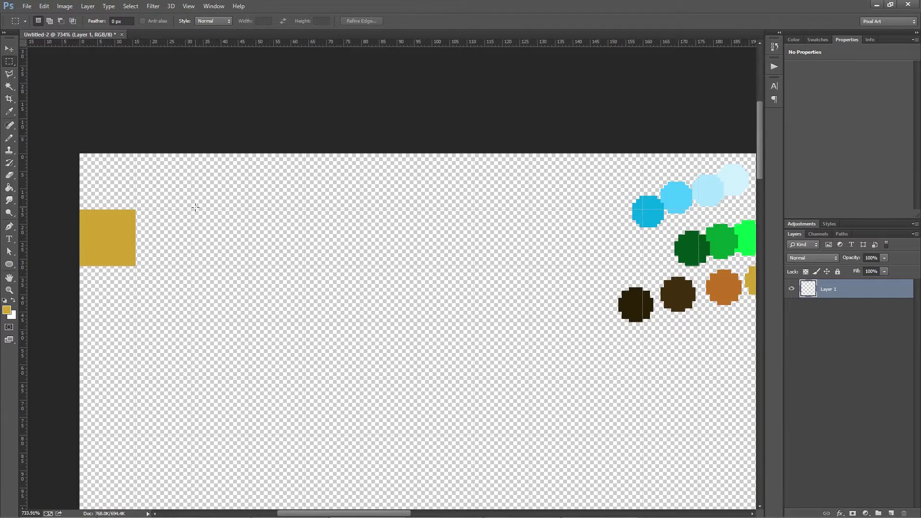
mouse_move(77, 176)
left_mouse_down()
mouse_move(144, 229)
mouse_move(177, 296)
left_mouse_up()
mouse_move(138, 247)
left_mouse_down()
mouse_move(509, 336)
mouse_move(715, 400)
mouse_move(383, 318)
mouse_move(367, 336)
mouse_move(378, 336)
left_mouse_up()
scroll(360, 313, "up", 3)
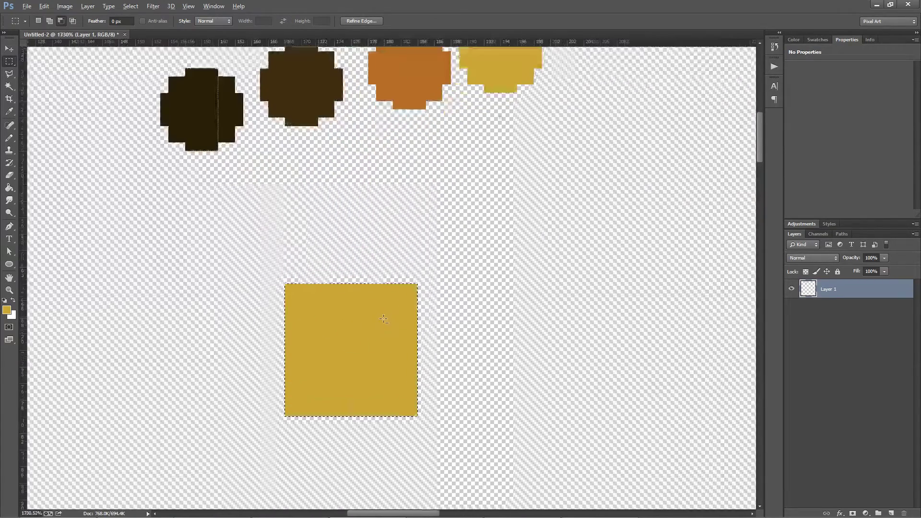
Pencil a 2 px darkest-brown edge along the square's left and bottom sides.
key("b")
left_click(201, 102, "alt")
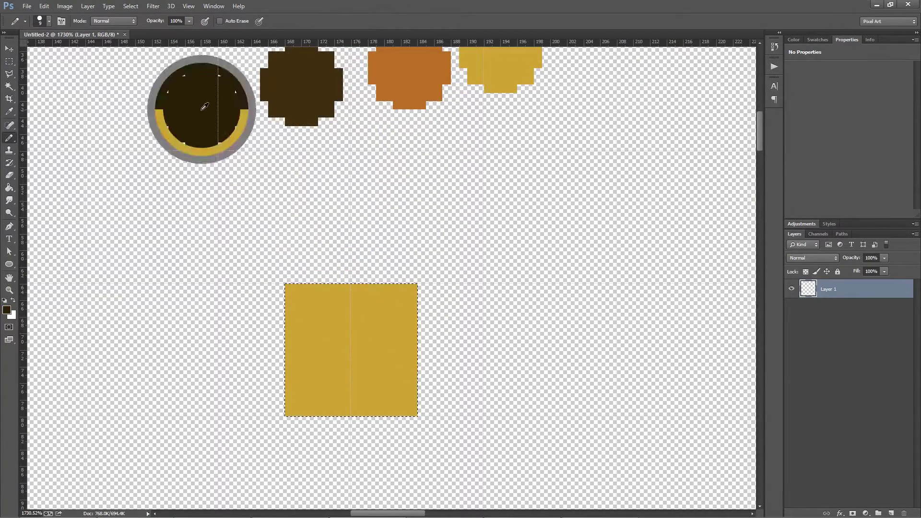
key("bracketleft")
key("bracketleft")
key("bracketleft")
key("bracketleft")
key("bracketleft")
key("bracketleft")
key("bracketleft")
key("bracketleft")
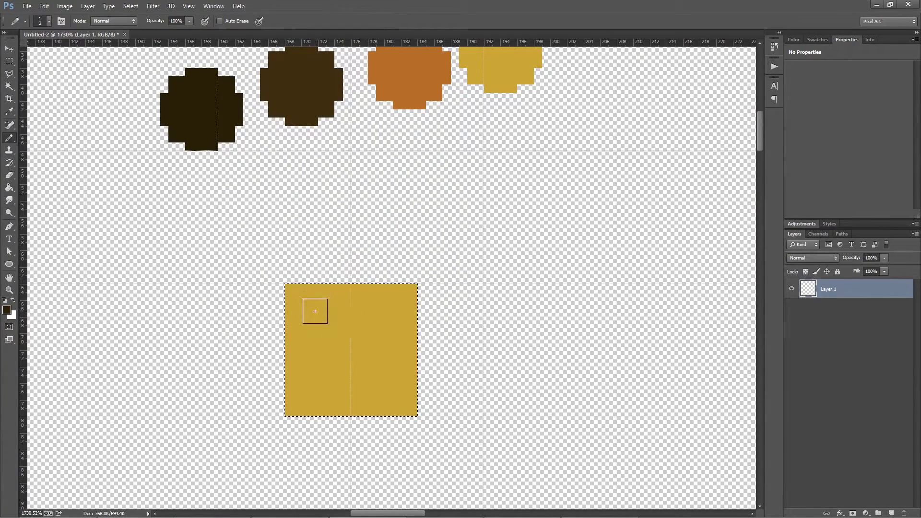
key("bracketright")
mouse_move(293, 292)
left_mouse_down()
mouse_move(304, 315)
mouse_move(297, 297)
mouse_move(311, 408)
left_mouse_up()
key("ctrl+z")
key("ctrl+z")
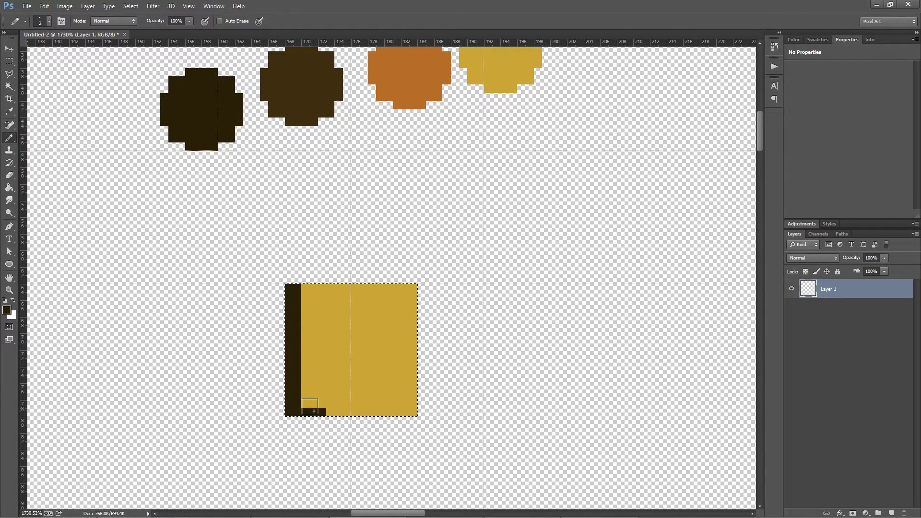
key("ctrl+z")
key("ctrl+d")
left_click(312, 409)
left_click_drag(311, 408, 409, 405)
Paint a medium-brown band just inside the dark left and bottom edge.
left_click(368, 329, "alt")
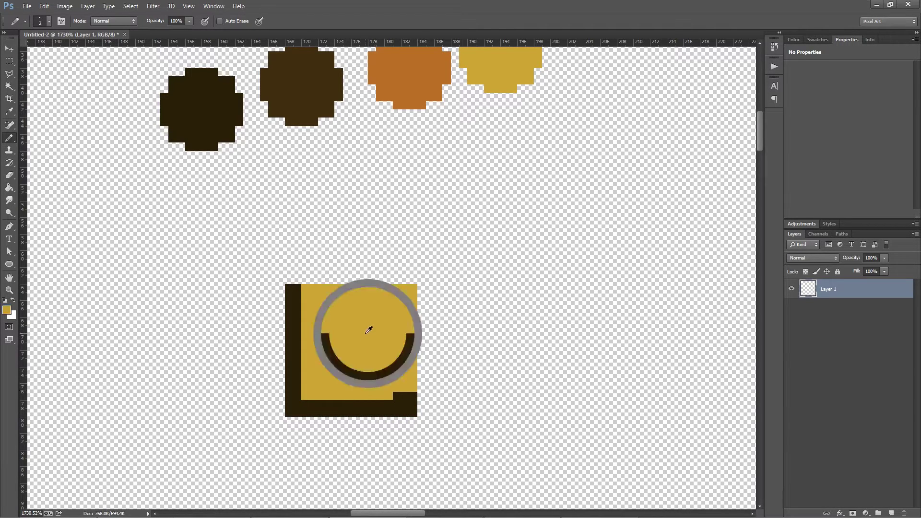
left_click(363, 328, "alt")
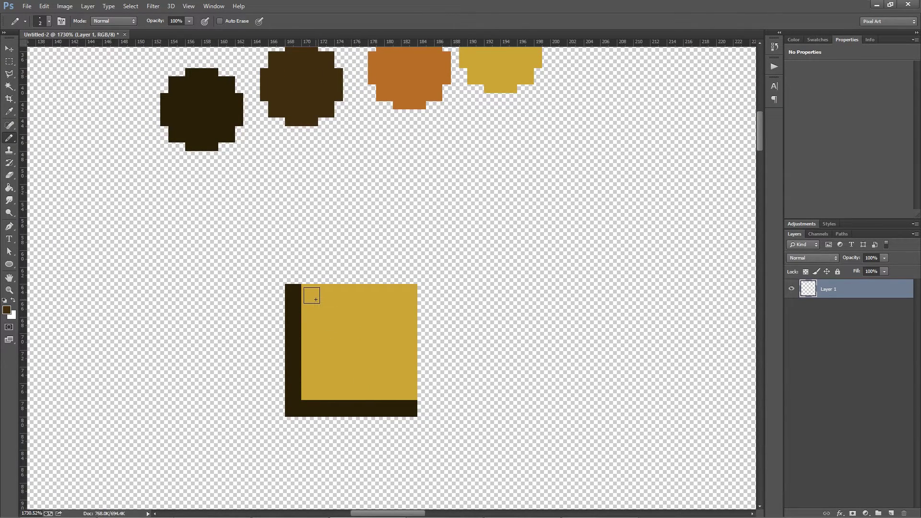
mouse_move(311, 294)
left_mouse_down()
mouse_move(317, 393)
mouse_move(413, 391)
left_mouse_up()
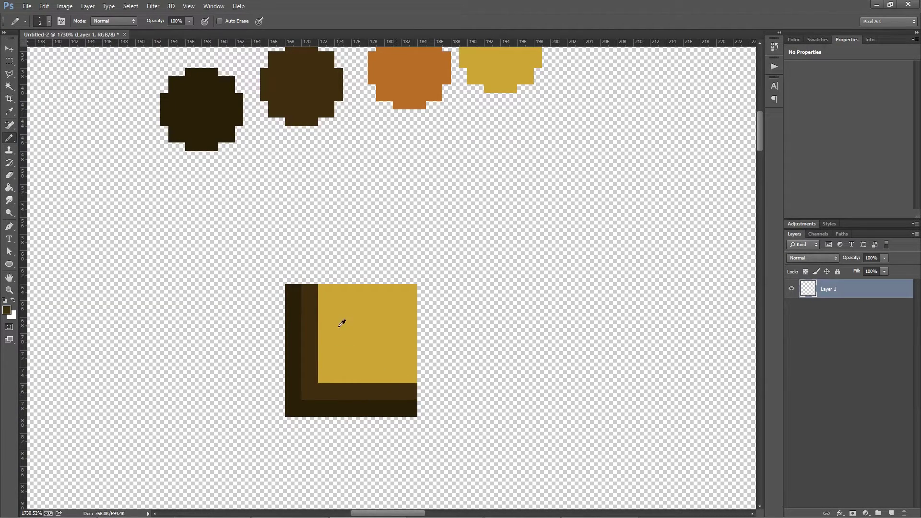
Paint a darkest-brown line down the middle of the brown band.
left_click(283, 75, "alt")
scroll(339, 374, "up", 3)
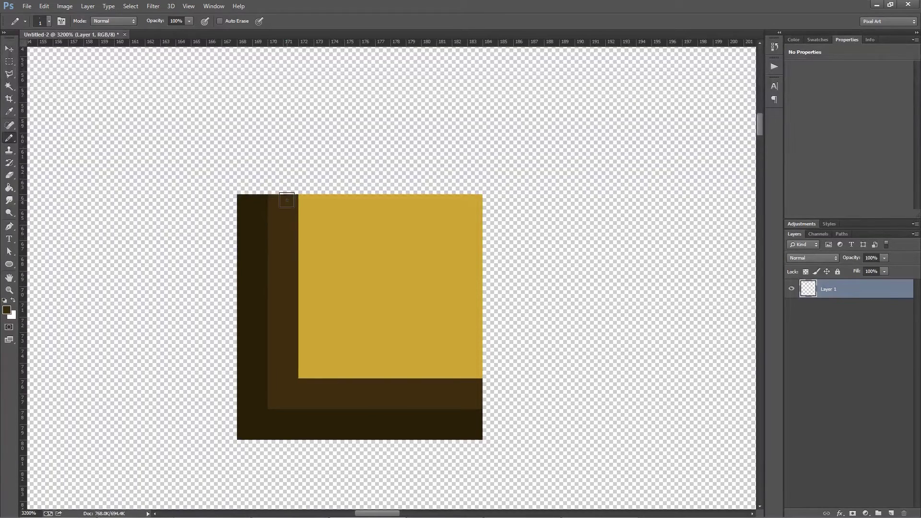
left_click(254, 219, "alt")
left_click(290, 201)
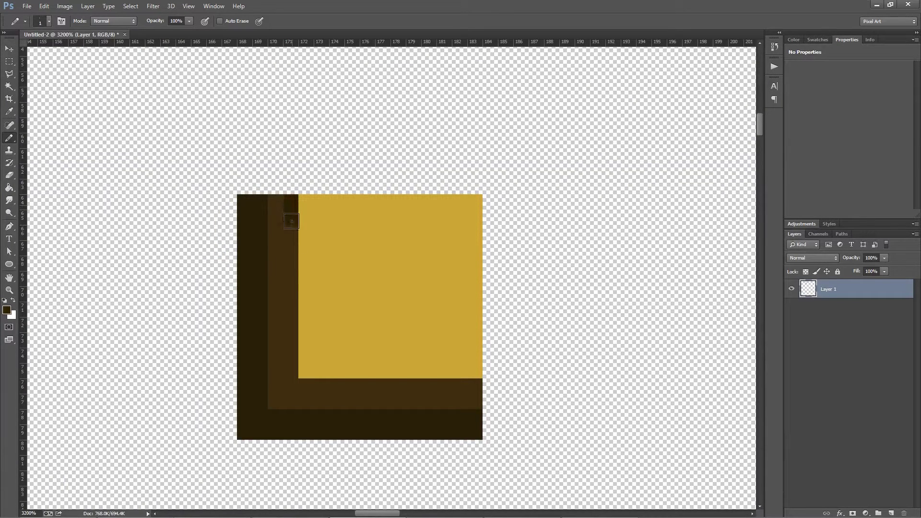
mouse_move(291, 220)
left_mouse_down()
mouse_move(294, 382)
mouse_move(476, 385)
left_mouse_up()
scroll(291, 331, "down", 1, "alt")
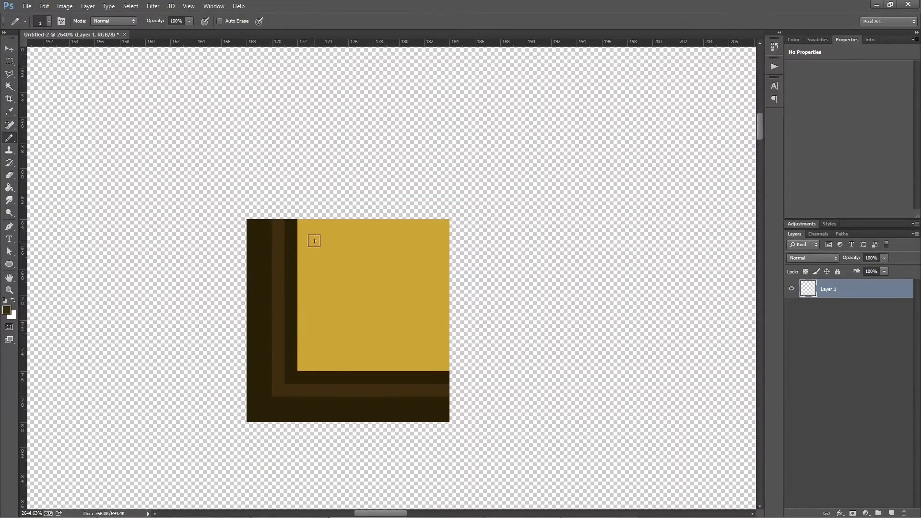
Add a 2 px dark L-band around the gold corner, then repaint the stray notch gold.
key("bracketright")
left_click_drag(317, 235, 329, 339)
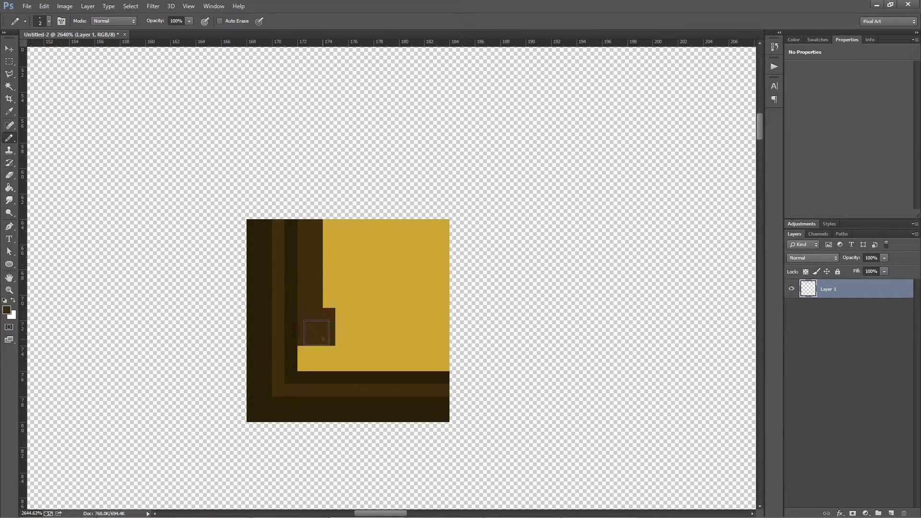
mouse_move(278, 353)
left_mouse_down()
mouse_move(360, 371)
mouse_move(443, 353)
left_mouse_up()
left_click(403, 325, "alt")
left_click_drag(342, 312, 345, 339)
scroll(345, 339, "down", 5)
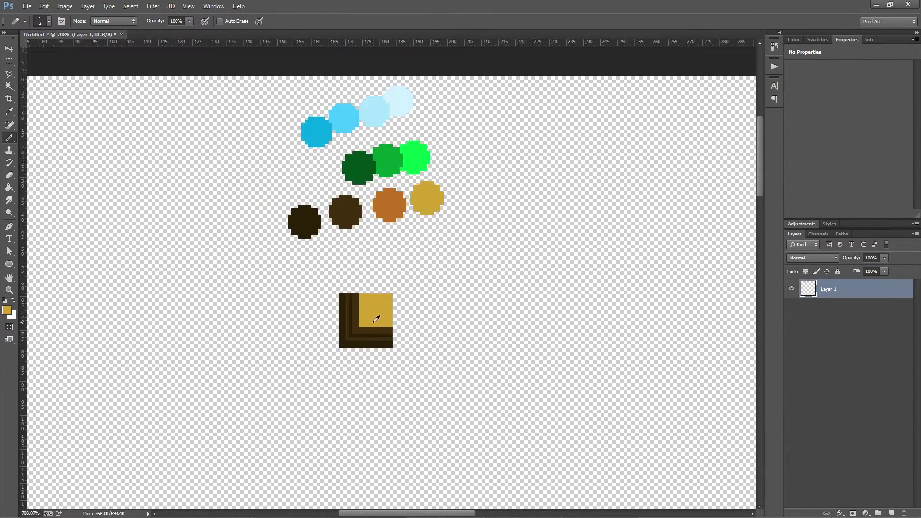
scroll(362, 240, "up", 1)
Paint an orange band along the gold area's left and bottom edges.
scroll(372, 391, "up", 3)
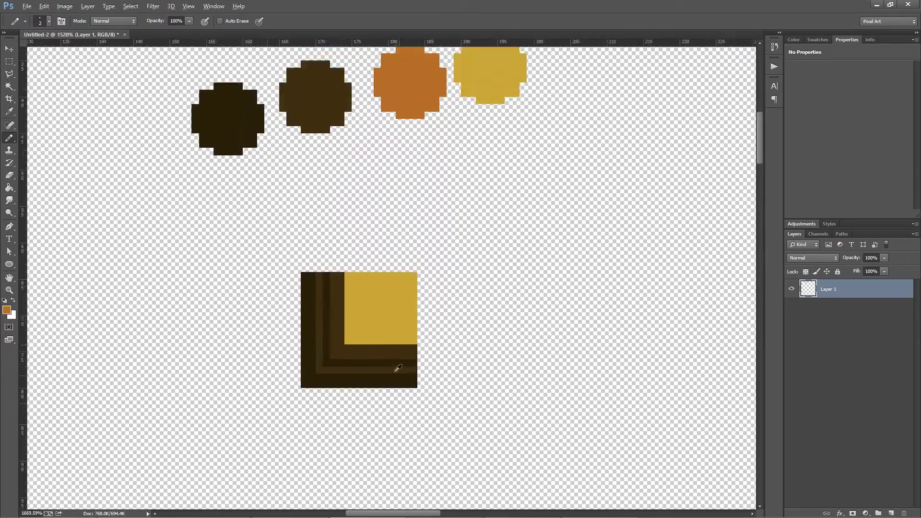
mouse_move(342, 234)
left_mouse_down()
mouse_move(346, 331)
mouse_move(408, 341)
mouse_move(357, 341)
left_mouse_up()
key("ctrl+z")
mouse_move(340, 240)
left_mouse_down()
mouse_move(348, 332)
mouse_move(432, 334)
left_mouse_up()
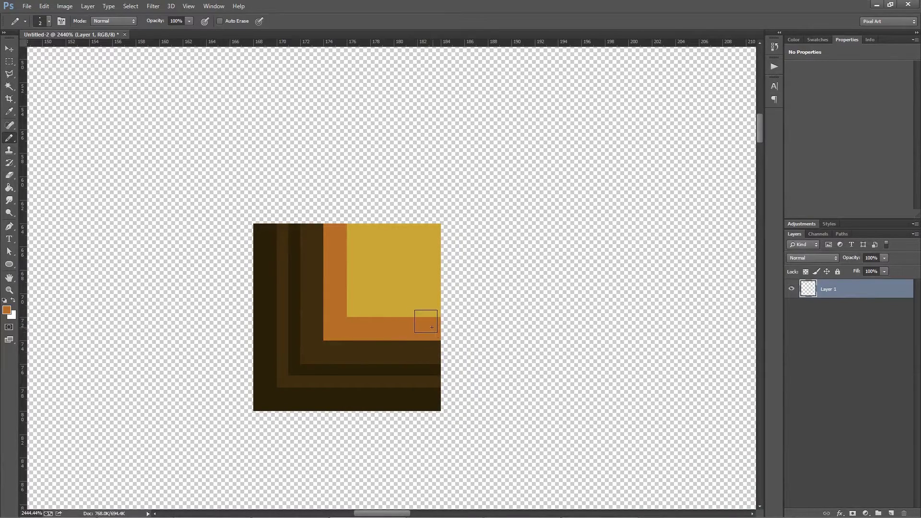
scroll(428, 324, "down", 2)
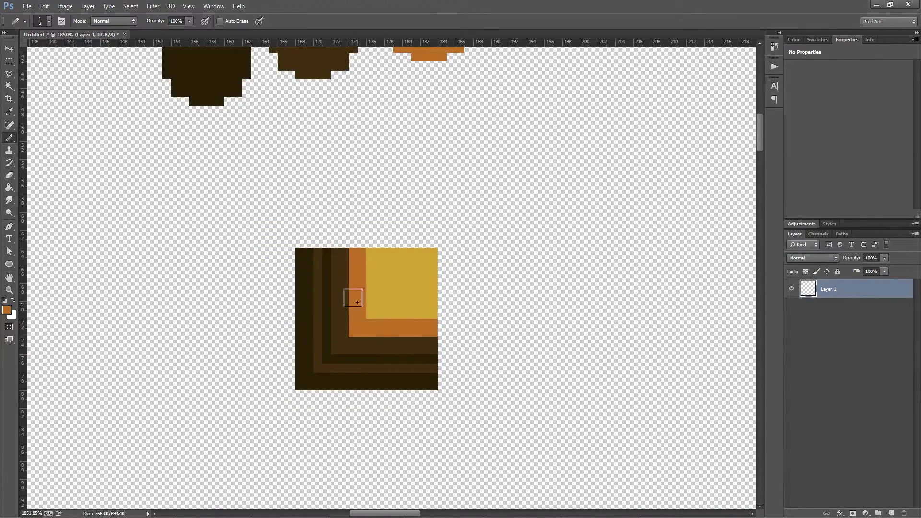
Fill the gold corner orange and draw a 1 px darkest-brown L-line inside it.
key("g")
left_click(390, 314)
key("b")
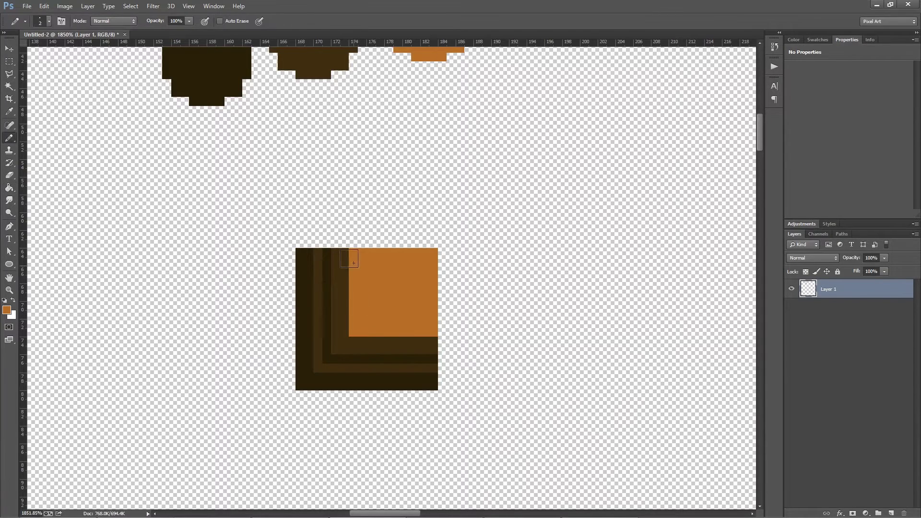
key("bracketleft")
mouse_move(359, 255)
left_mouse_down()
mouse_move(361, 308)
mouse_move(380, 325)
mouse_move(415, 325)
left_mouse_up()
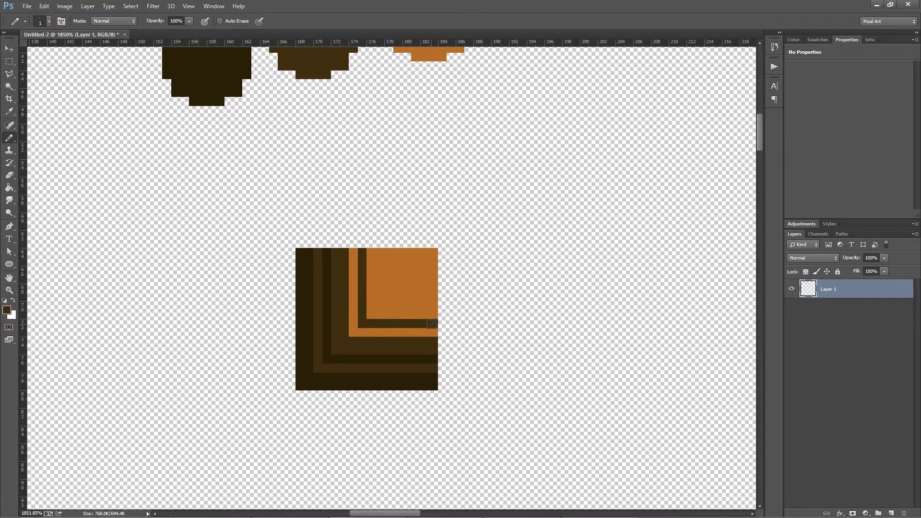
scroll(431, 324, "down", 3)
scroll(389, 328, "up", 3)
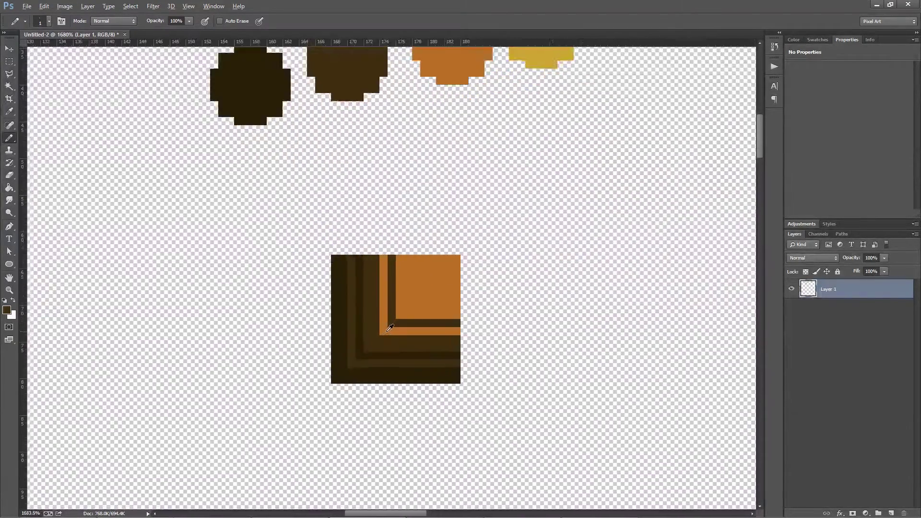
scroll(390, 327, "up", 1)
scroll(376, 294, "down", 4)
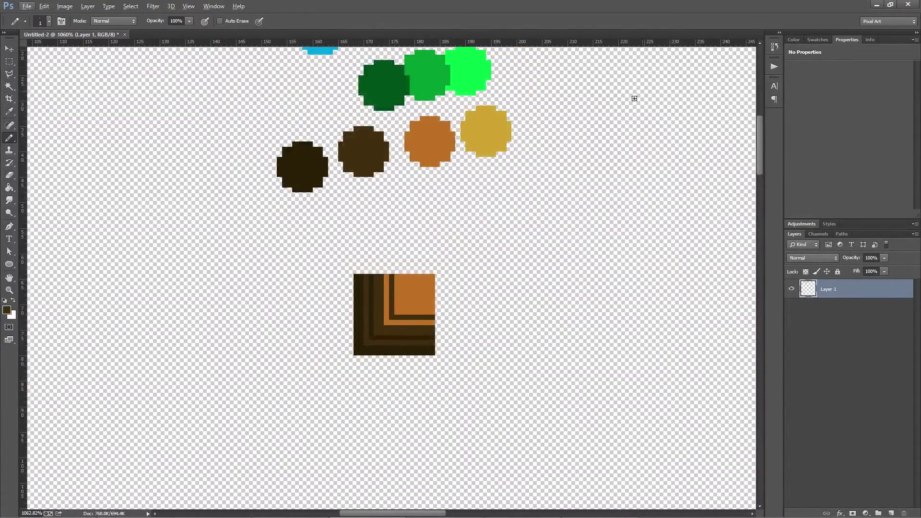
Lengthen the dirt block by moving its selected top strip upward.
left_click_drag(402, 235, 577, 335)
scroll(584, 358, "down", 2)
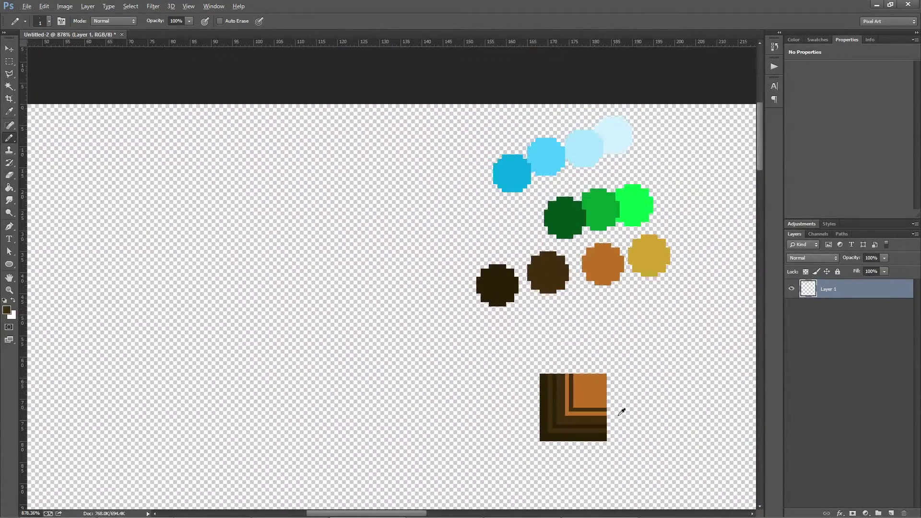
left_click_drag(620, 411, 538, 276)
left_click(10, 60)
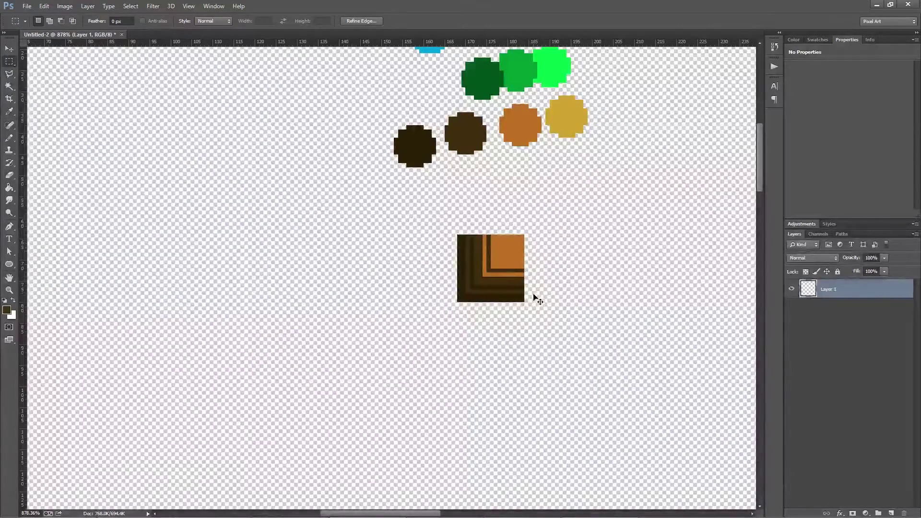
left_click_drag(525, 302, 468, 292)
key("ctrl+d")
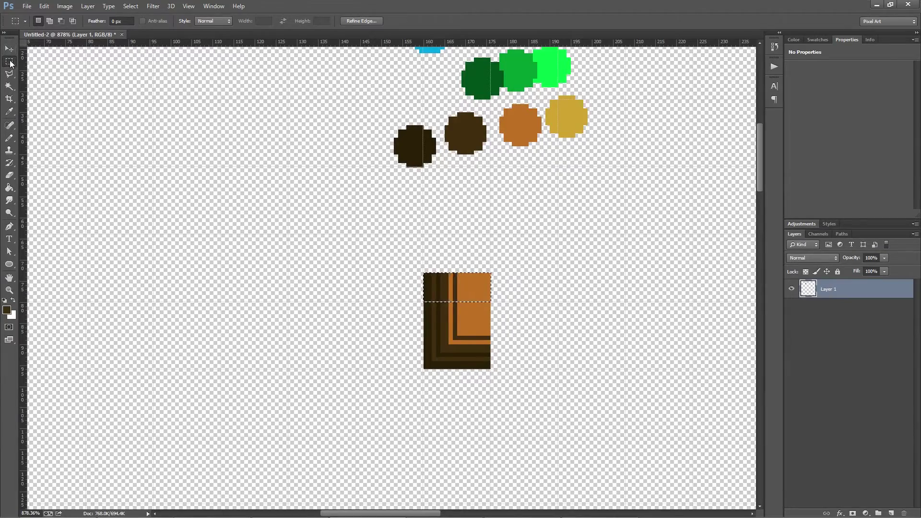
left_click_drag(469, 281, 501, 283)
left_click(420, 226)
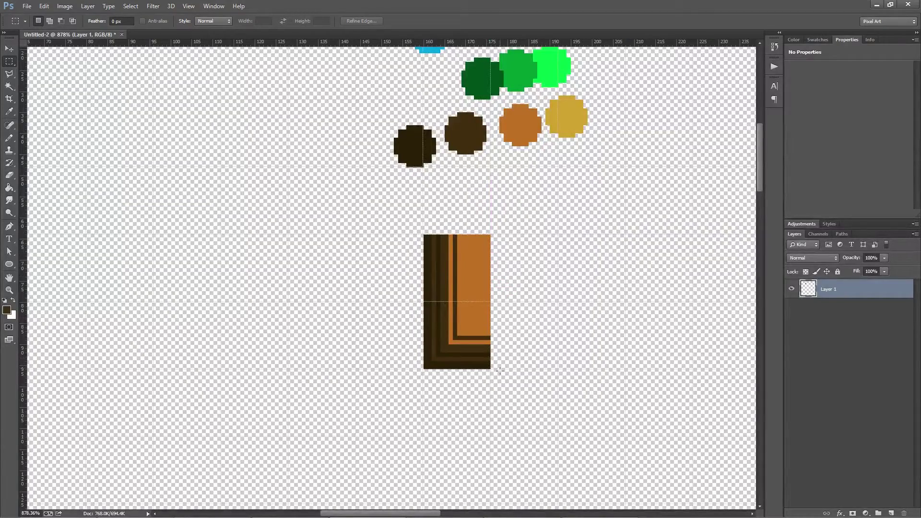
Copy the block beside itself and mirror the copy with Free Transform width -100%.
left_click_drag(426, 238, 492, 369)
left_click_drag(457, 325, 524, 325)
right_click(514, 293)
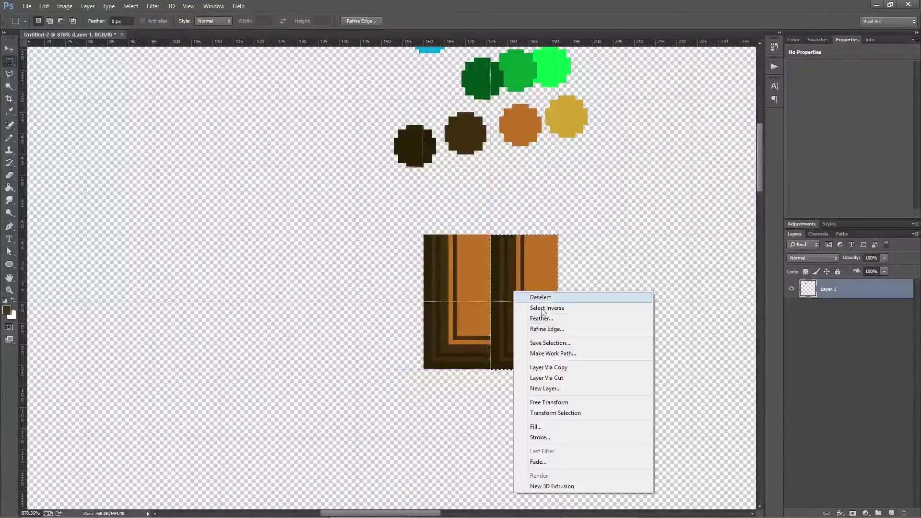
left_click(581, 402)
left_click(142, 21)
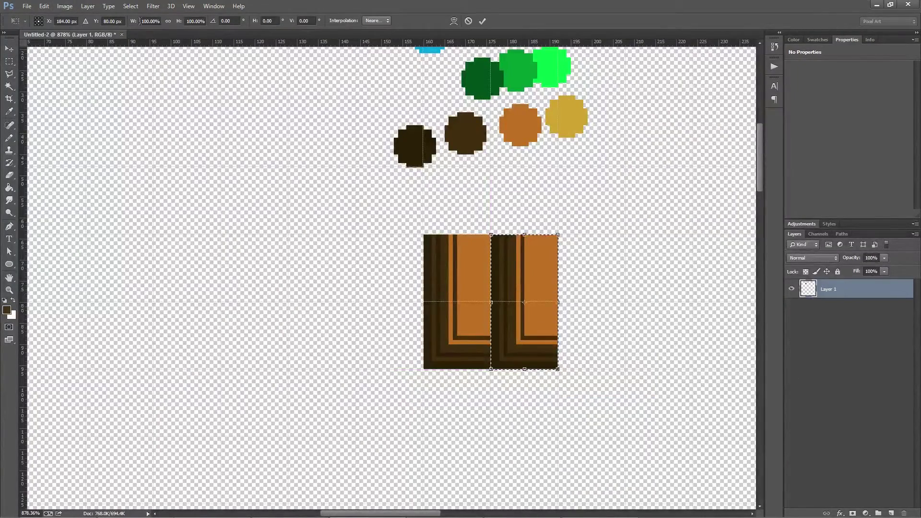
type("-")
key("Return")
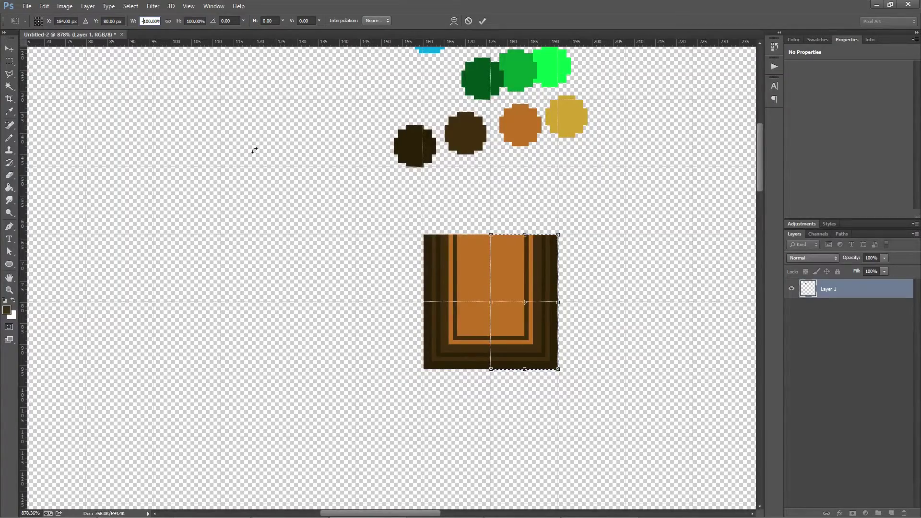
key("m")
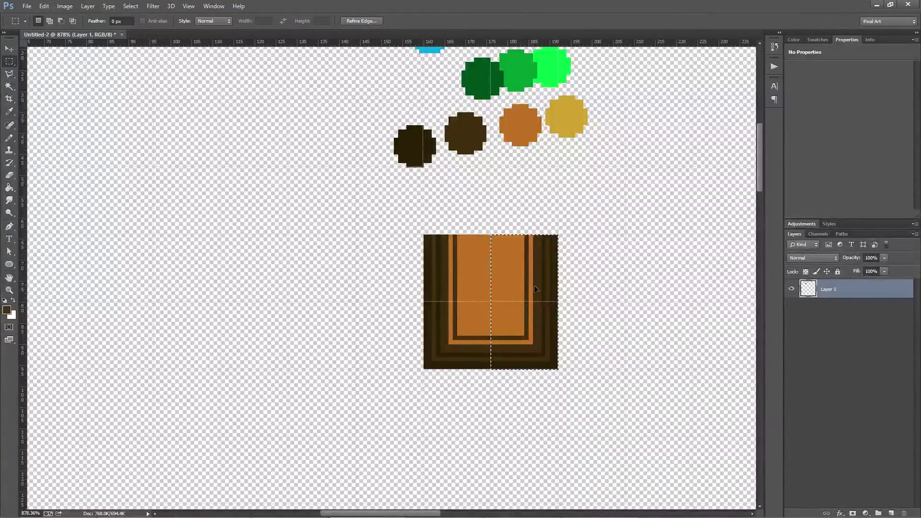
Shift the tile's right half outward and fill the gap with copied middle strips.
key("ctrl+d")
scroll(536, 289, "down", 5)
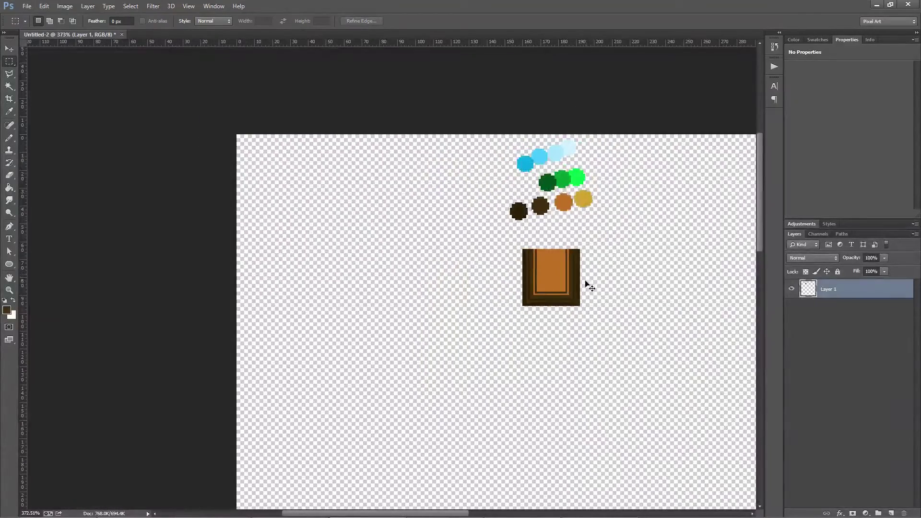
scroll(571, 295, "up", 4)
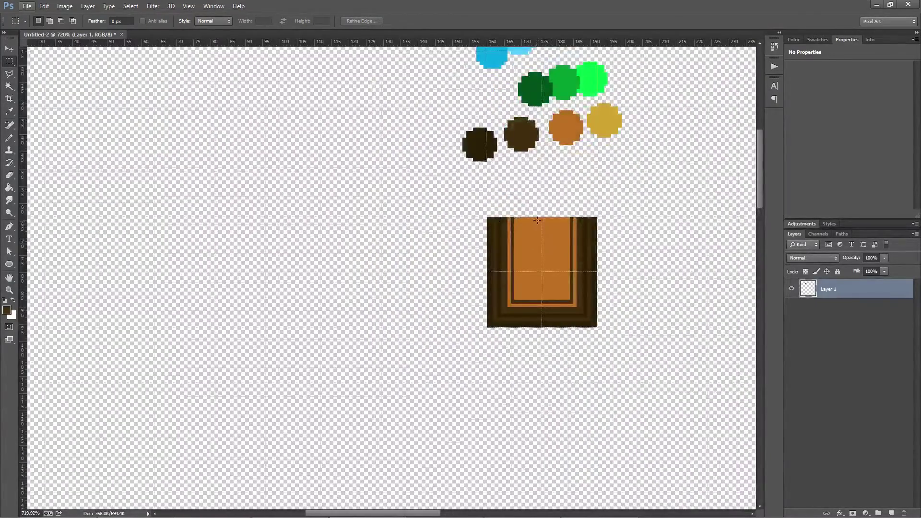
left_click_drag(538, 220, 692, 316)
left_click(580, 272)
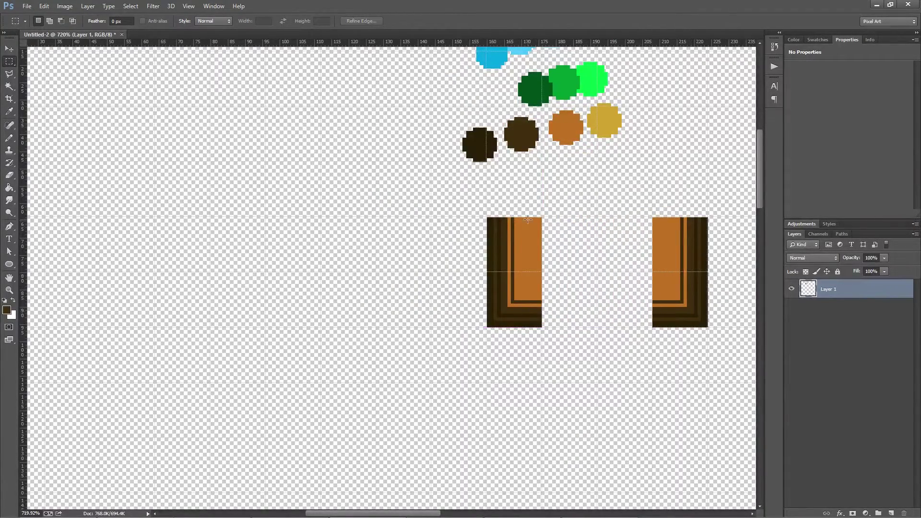
left_click_drag(516, 219, 649, 319)
key("ctrl+d")
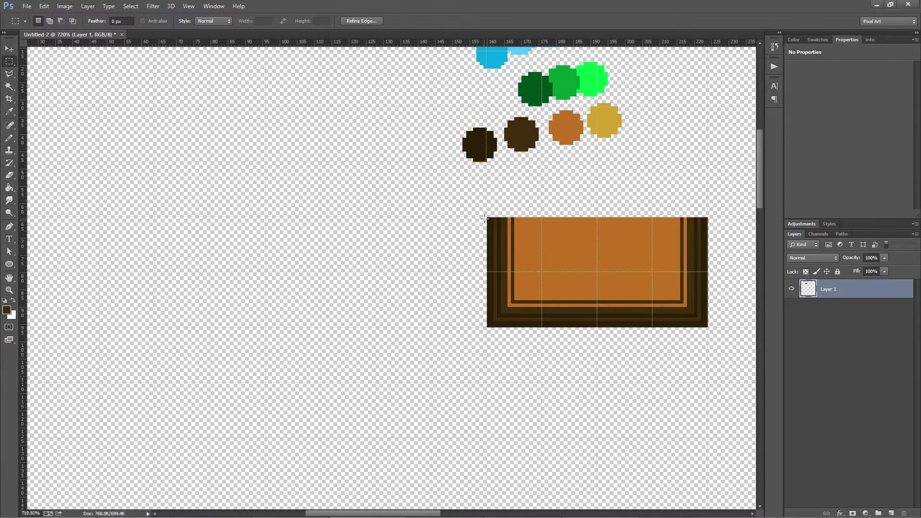
left_click_drag(484, 219, 597, 327)
scroll(606, 252, "down", 1)
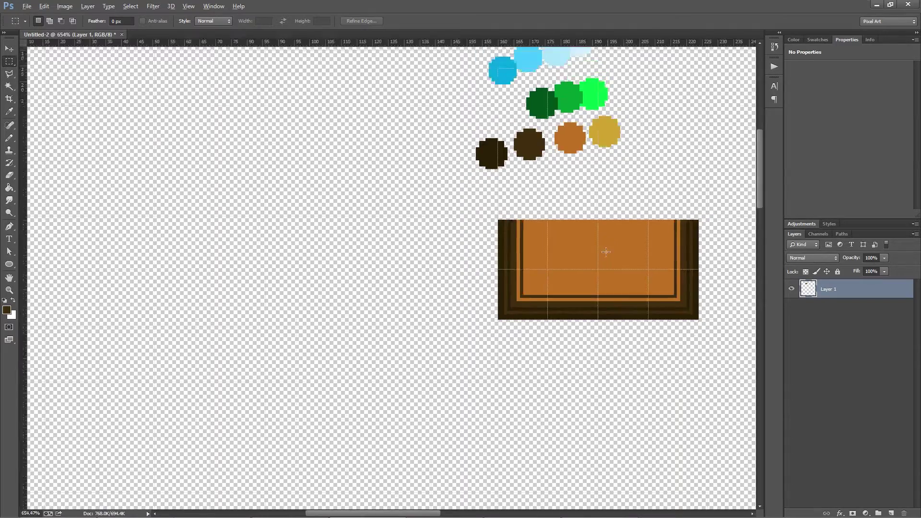
scroll(605, 252, "down", 3)
left_click_drag(591, 280, 417, 335)
Move the group of colour swatch dots up to the top-left.
scroll(393, 280, "up", 3)
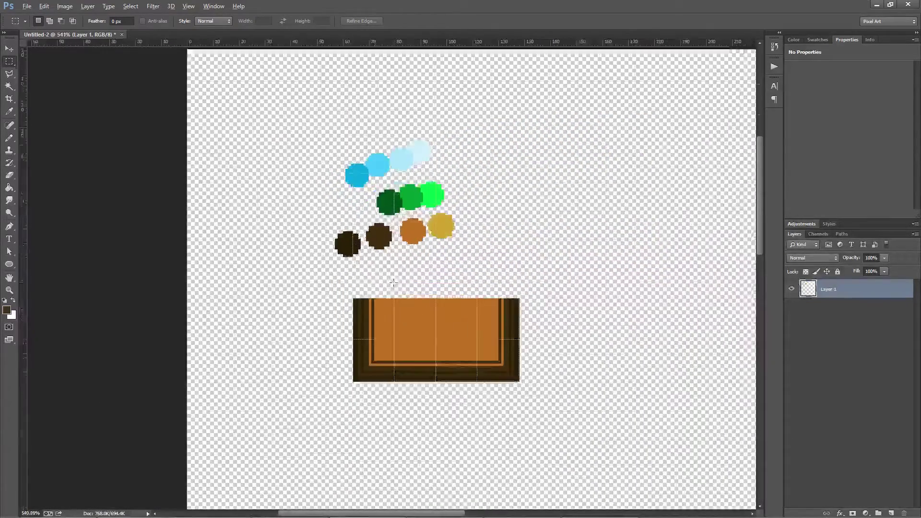
left_click_drag(286, 92, 562, 264)
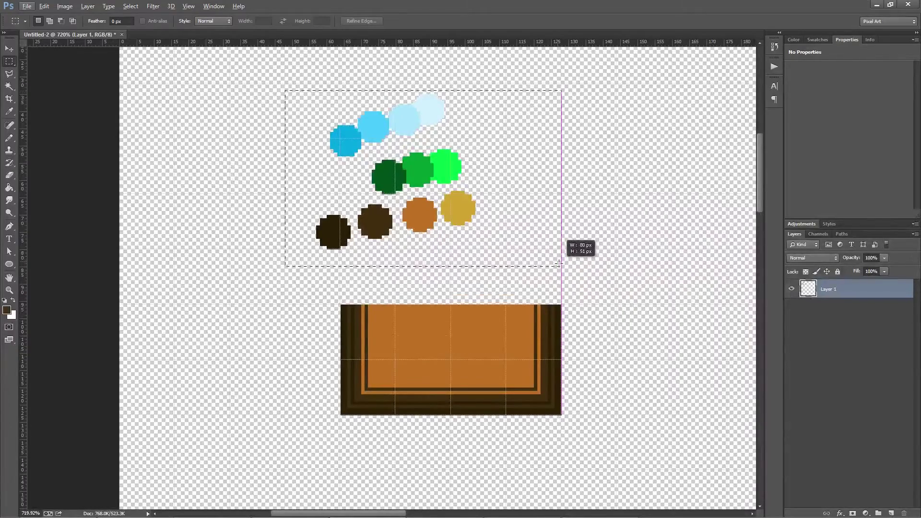
left_click_drag(507, 244, 337, 227)
left_click(385, 238)
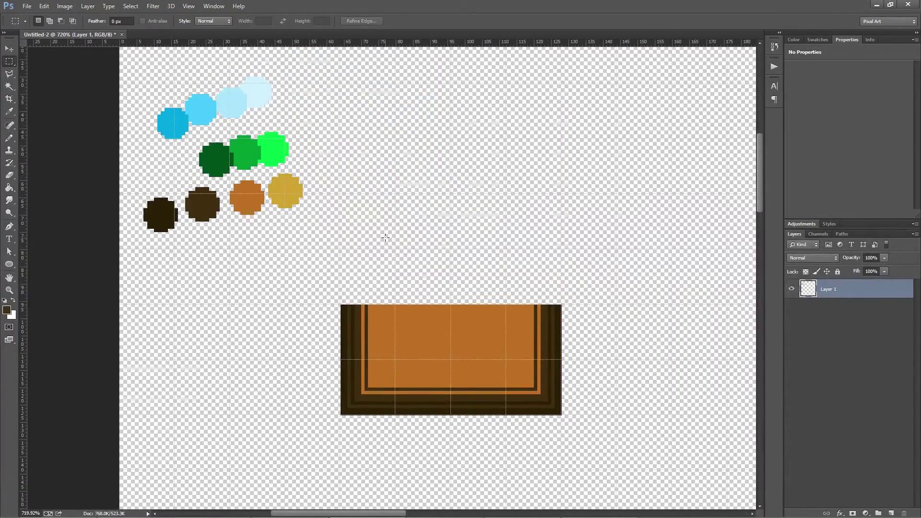
Set bright green as the pencil colour and turn the grid back on.
key("b")
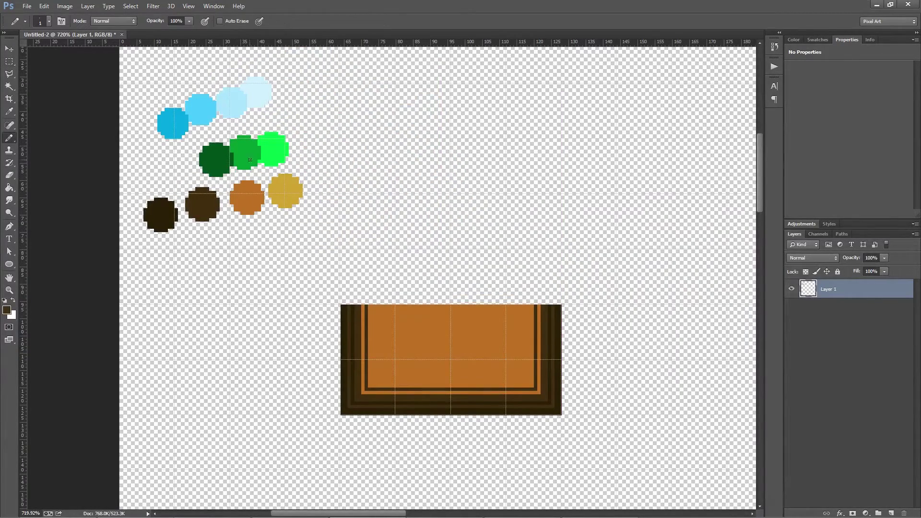
left_click(272, 142, "alt")
key("ctrl+apostrophe")
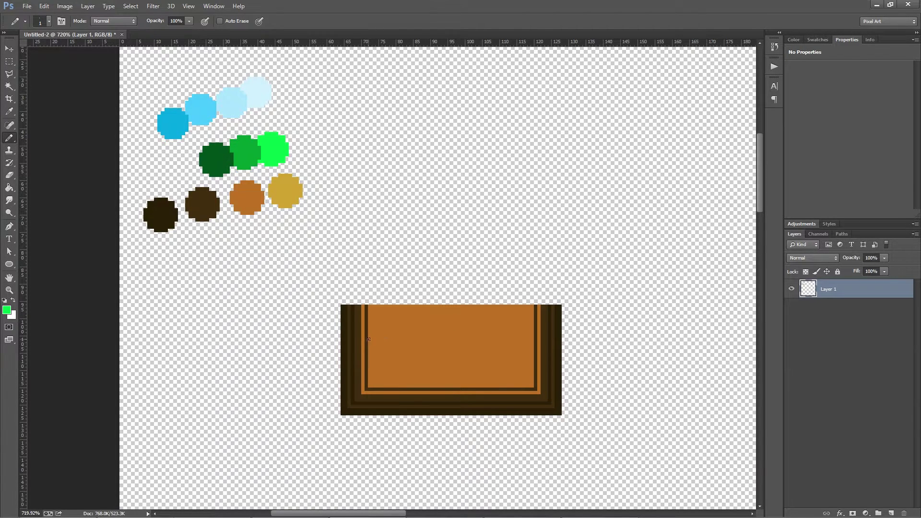
scroll(383, 104, "up", 2, "alt")
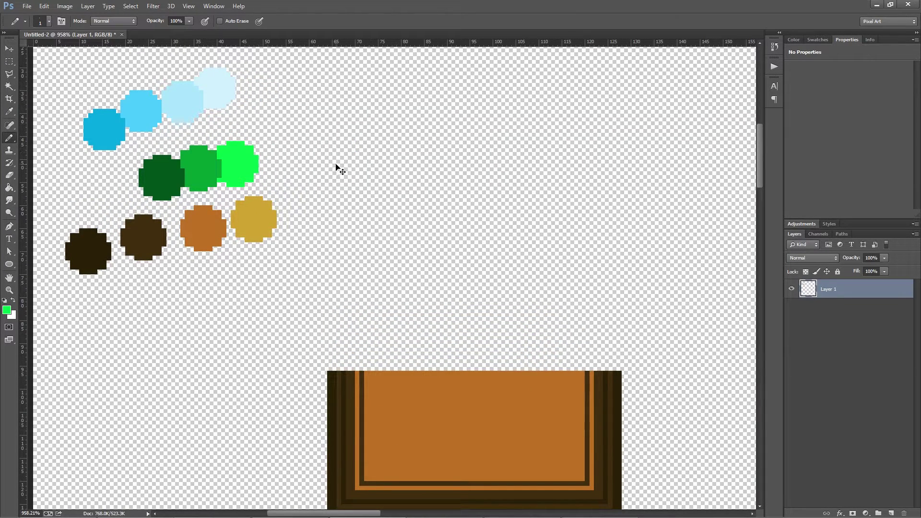
key("ctrl+apostrophe")
Fill a 16 × 16 px square above the dirt tile with bright green, then deselect.
left_click(9, 61)
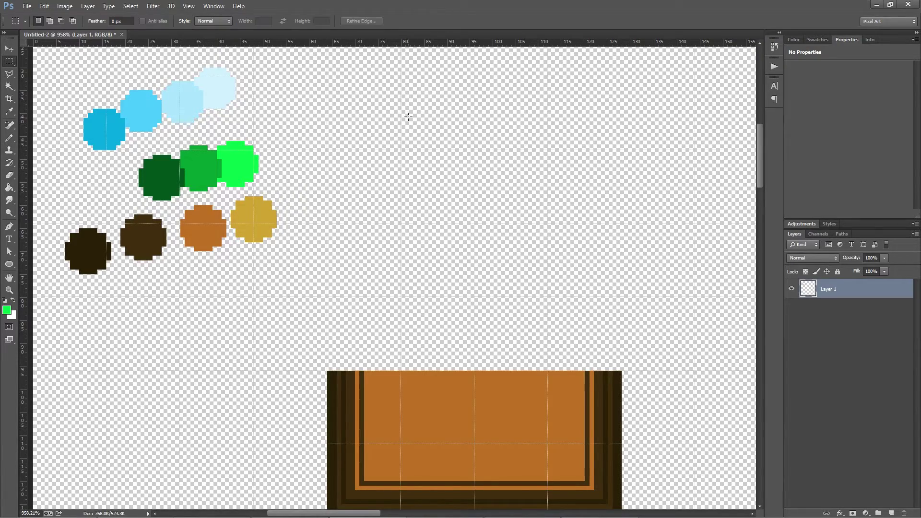
left_click_drag(328, 76, 401, 151)
left_click(876, 40)
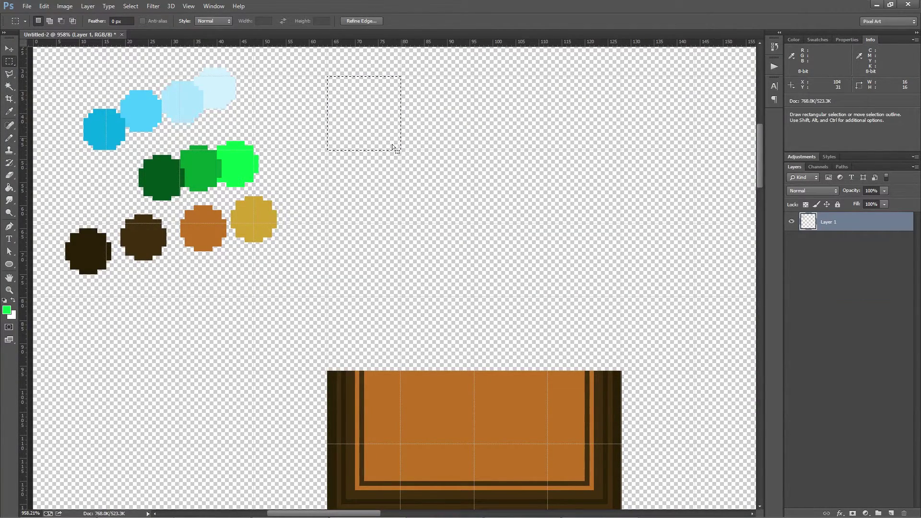
key("g")
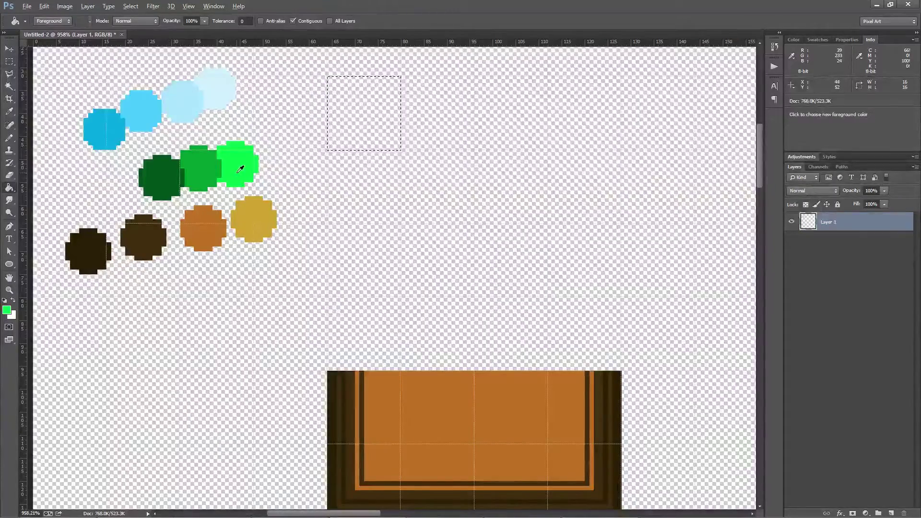
left_click(352, 95)
scroll(349, 84, "up", 2)
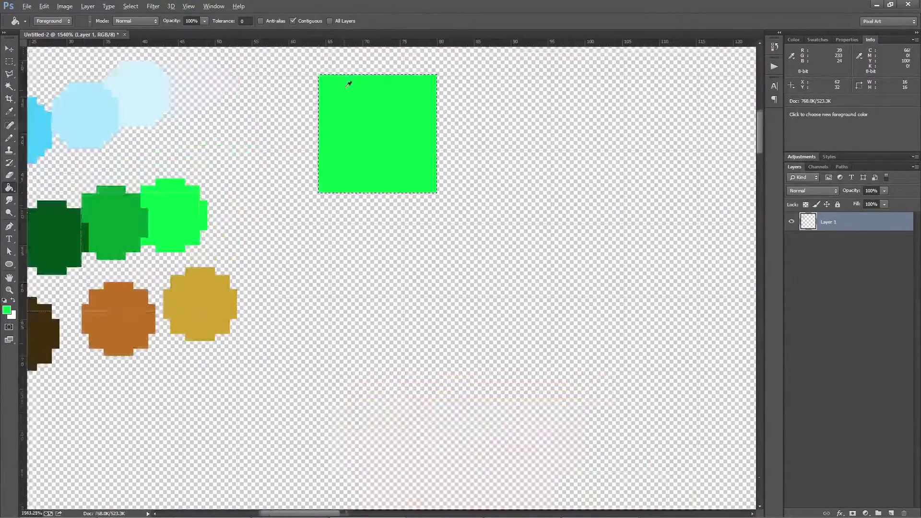
key("m")
left_click_drag(317, 185, 318, 186)
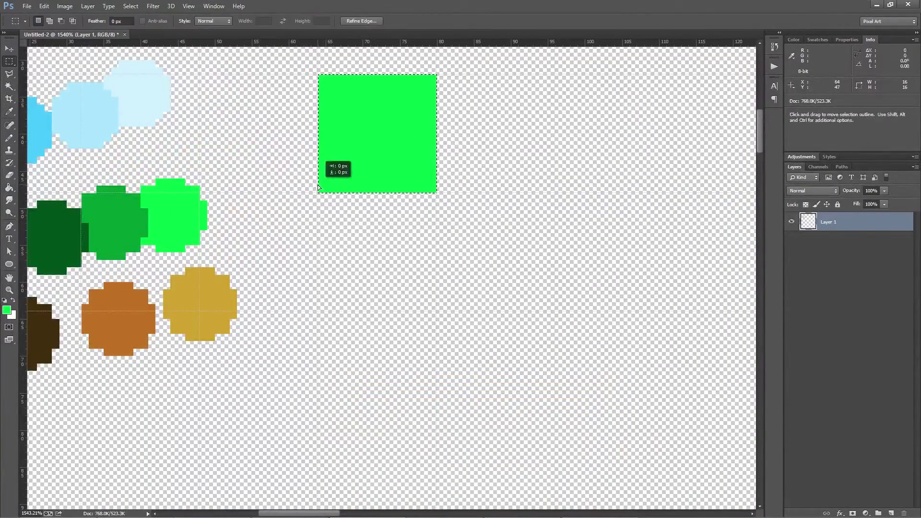
scroll(329, 96, "up", 3)
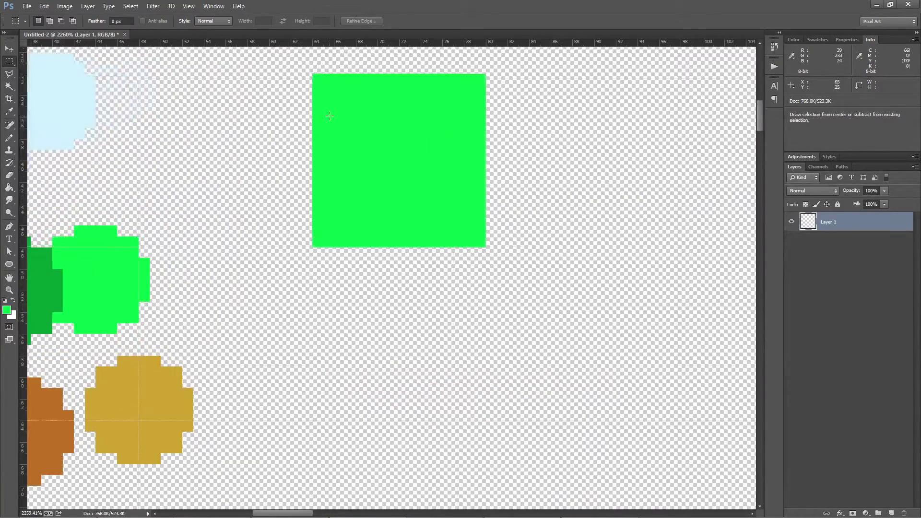
Erase the first 1 px notches into the green square's top edge.
key("e")
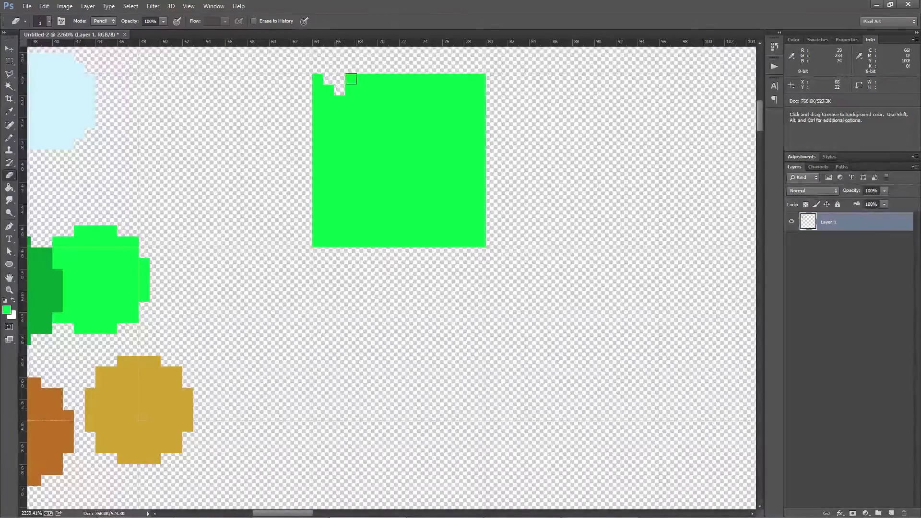
left_click_drag(358, 78, 374, 90)
left_click(373, 79)
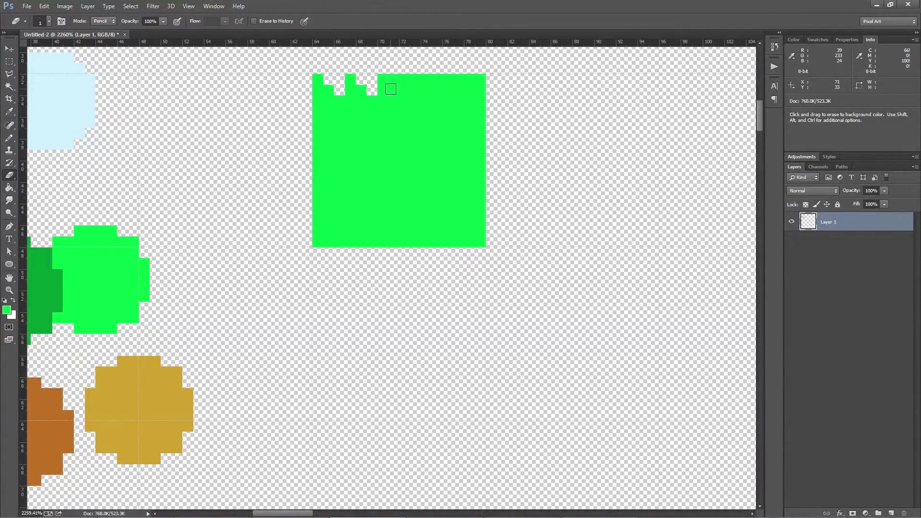
left_click(360, 94)
Repaint missing top-edge pixels green and restore a wrongly erased pixel.
key("b")
left_click(358, 94, "alt")
left_click(361, 79)
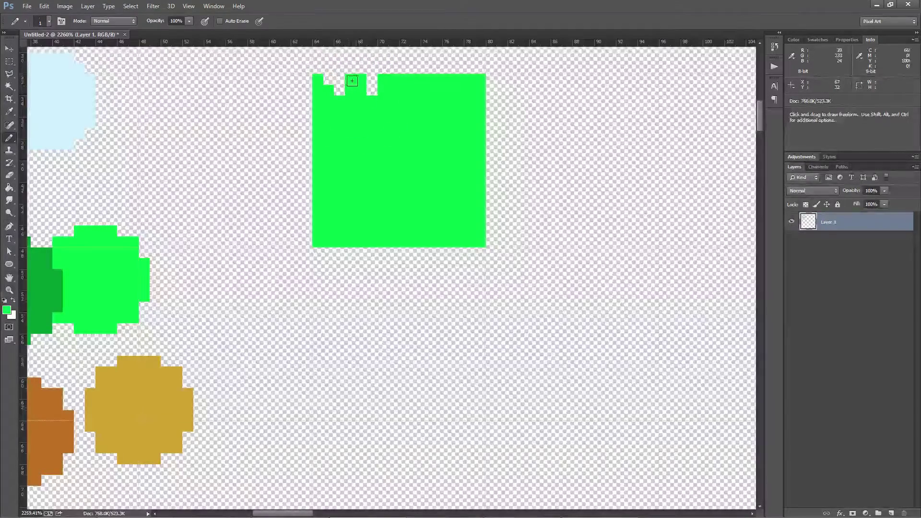
key("e")
left_click(350, 78)
left_click(339, 79)
key("alt")
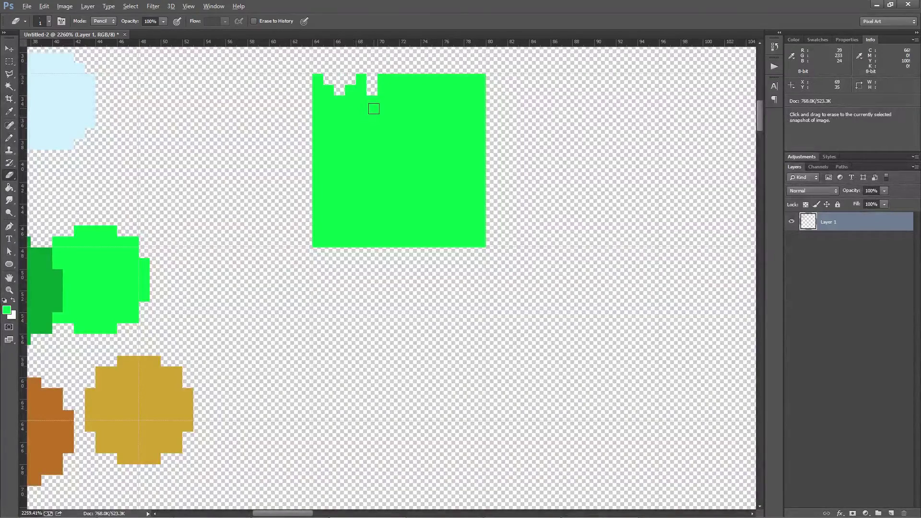
left_click(372, 111, "alt")
key("alt")
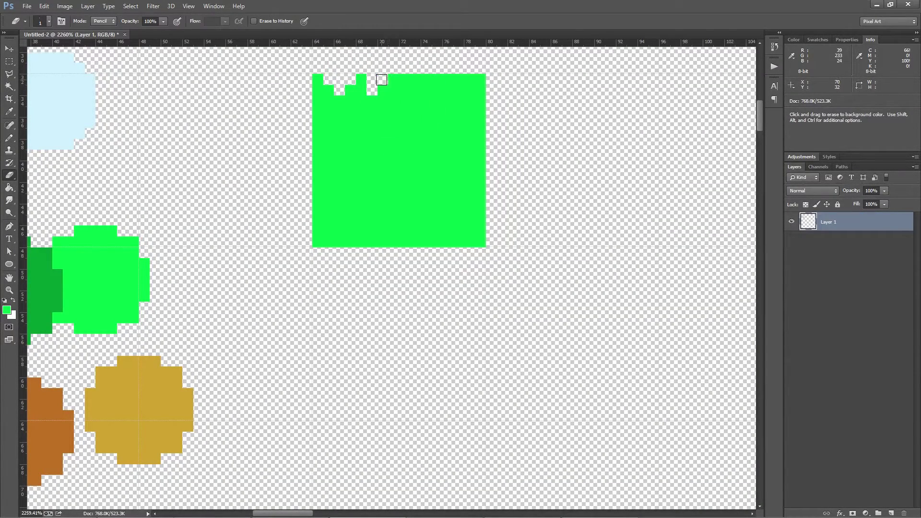
Erase more notches along the right part of the top edge.
left_click_drag(406, 78, 414, 86)
left_click(415, 78)
left_click(444, 80)
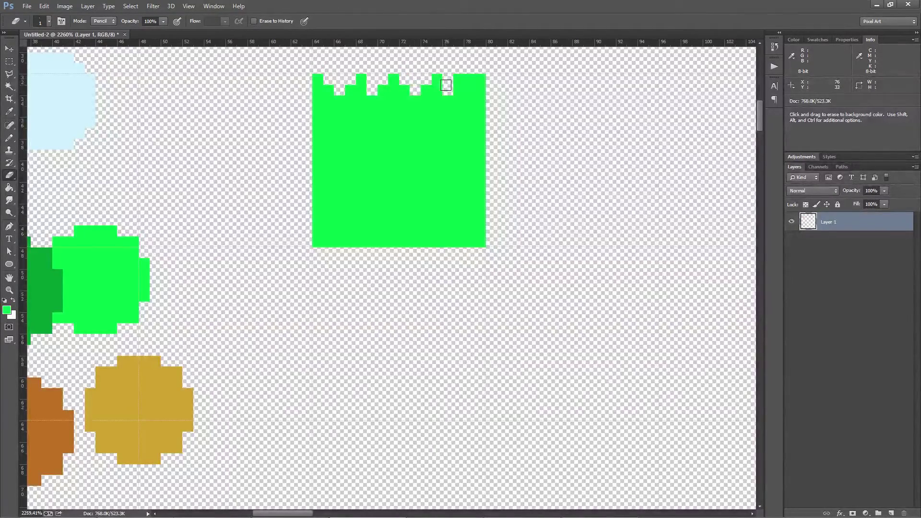
key("b")
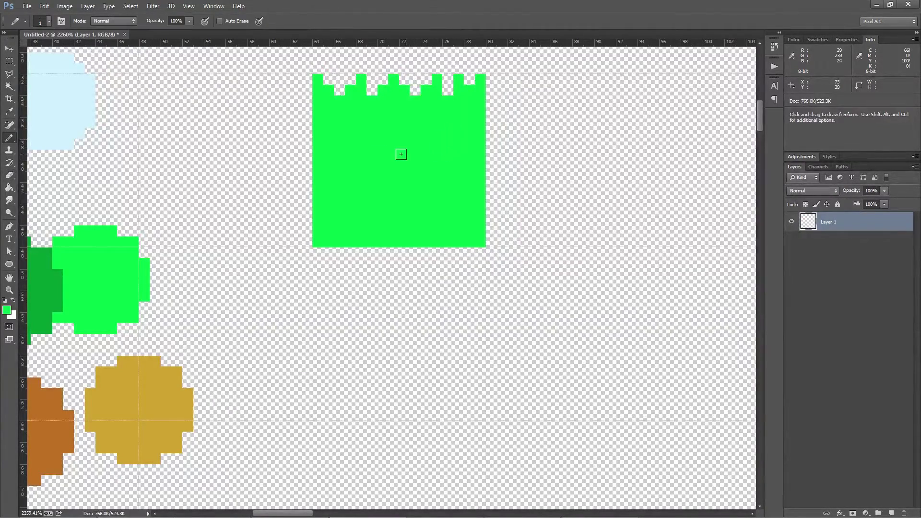
scroll(376, 144, "down", 4)
Erase the two pixels of the top-right grass tuft.
scroll(394, 127, "up", 4)
key("e")
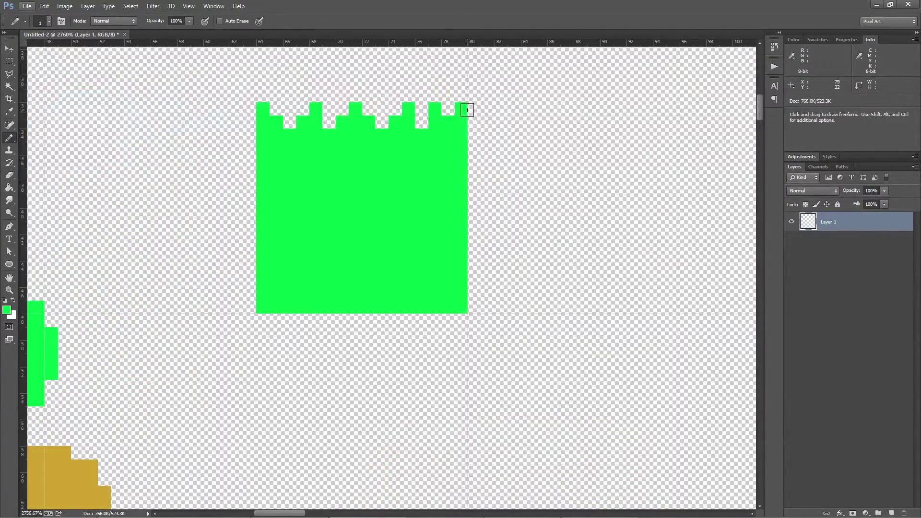
key("b")
key("e")
left_click_drag(461, 108, 461, 122)
key("b")
Start the dark-green zig-zag near the grass block's upper-left, undoing one stray stroke.
scroll(375, 195, "down", 2)
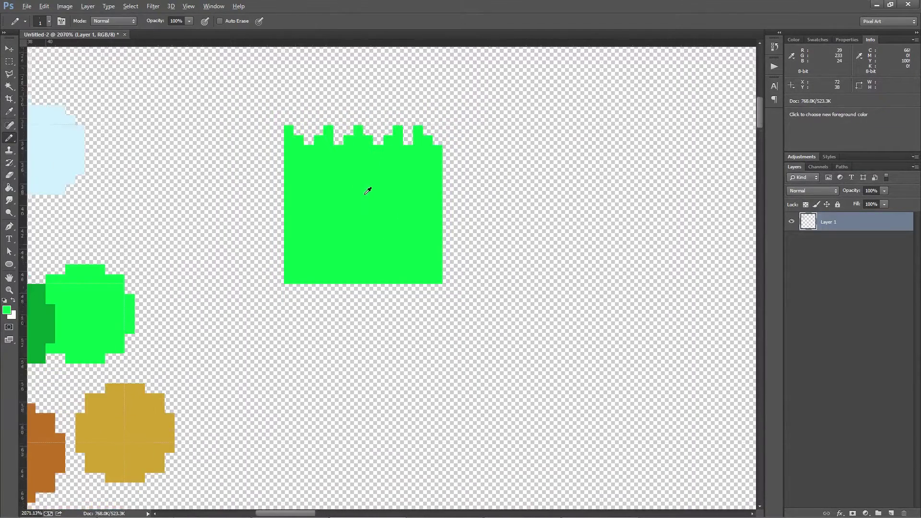
scroll(368, 189, "up", 2)
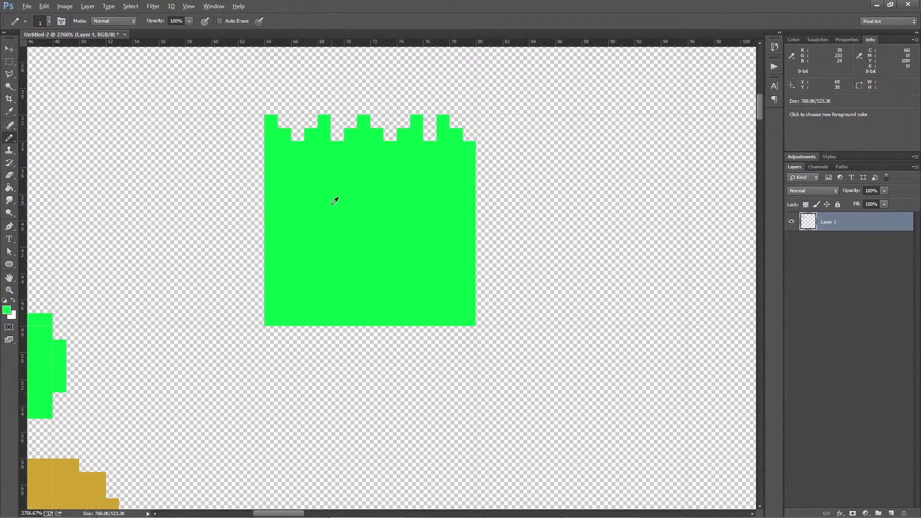
scroll(293, 147, "up", 2)
scroll(199, 261, "down", 4)
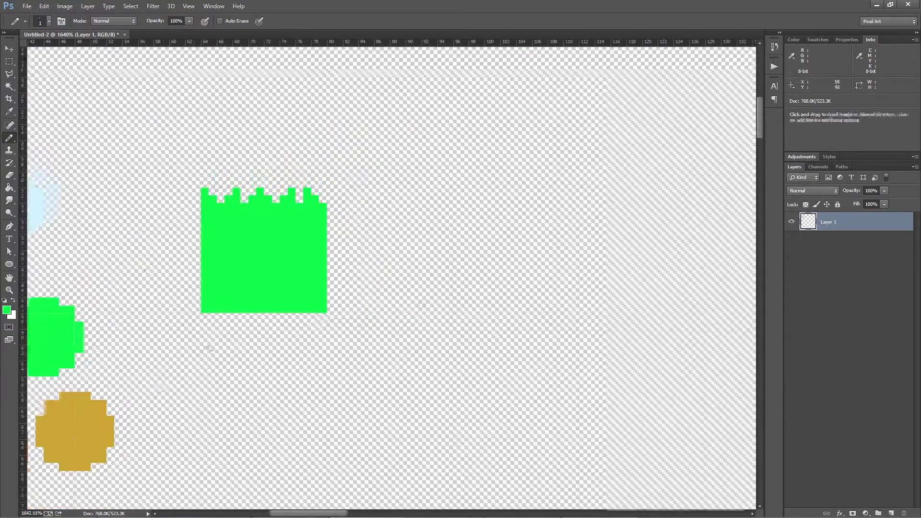
left_click_drag(144, 270, 485, 314)
scroll(624, 173, "up", 2)
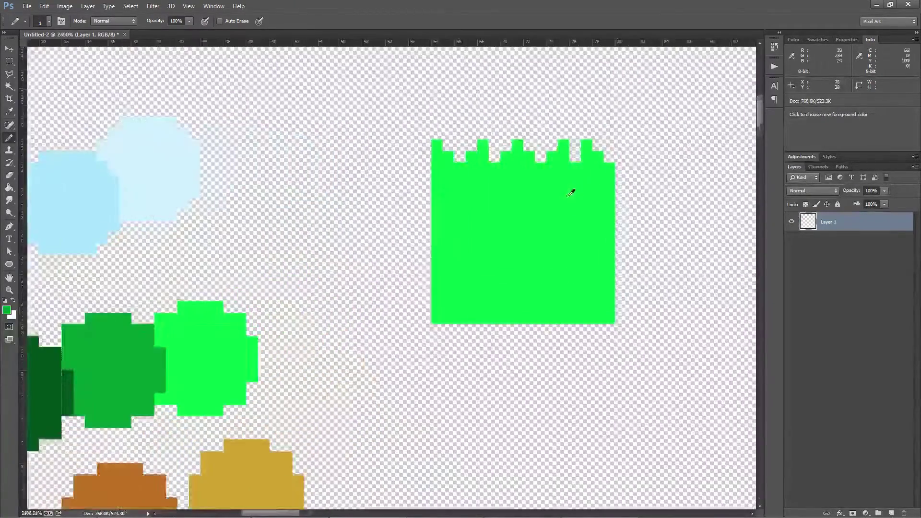
scroll(571, 192, "up", 1)
mouse_move(393, 176)
left_mouse_down()
mouse_move(394, 192)
mouse_move(408, 200)
left_mouse_up()
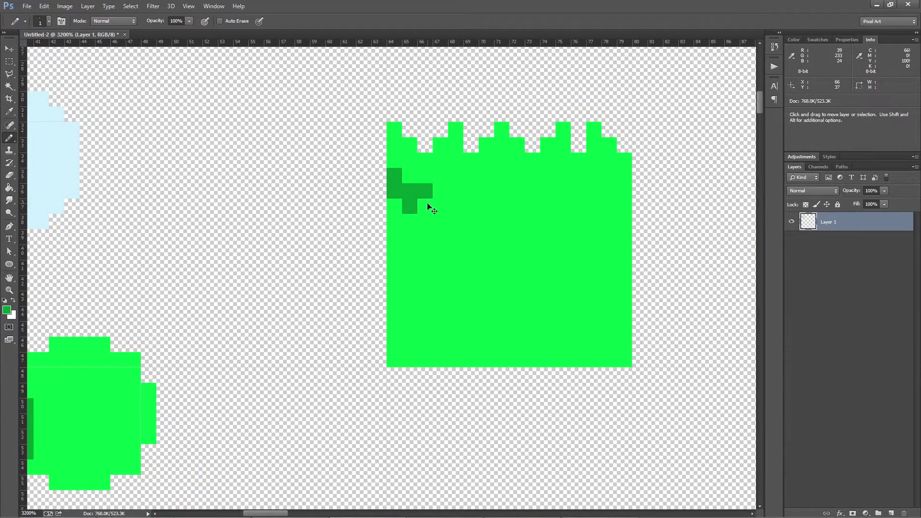
left_click(426, 206)
mouse_move(441, 193)
left_mouse_down()
mouse_move(441, 182)
mouse_move(440, 191)
mouse_move(453, 180)
left_mouse_up()
key("ctrl+z")
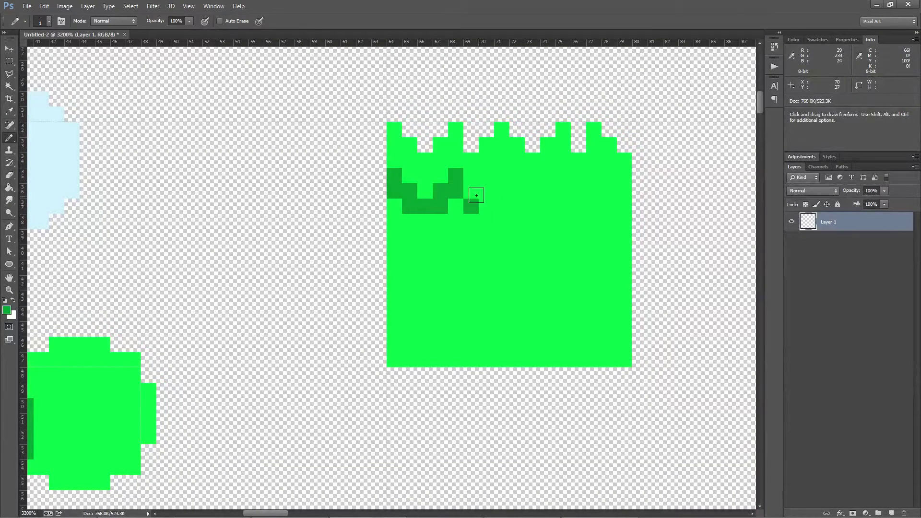
Extend the dark-green zig-zag rightward across the block and fill the gaps in the row.
left_click(476, 196)
left_click(492, 178)
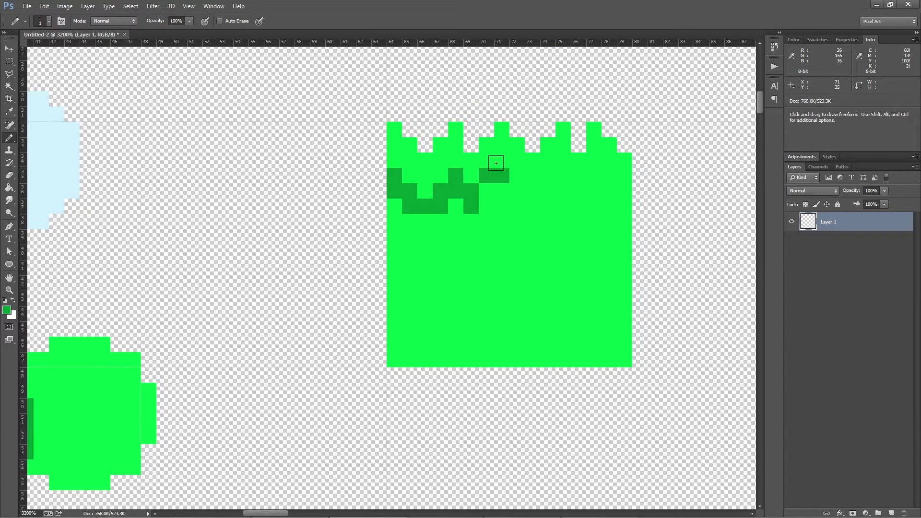
left_click(496, 163)
left_click(517, 190)
left_click(517, 175)
left_click(530, 189)
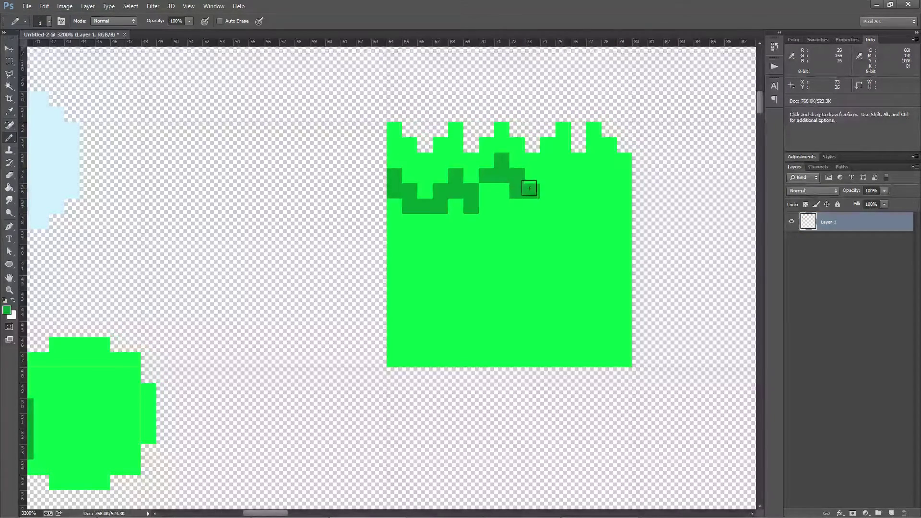
left_click(551, 175)
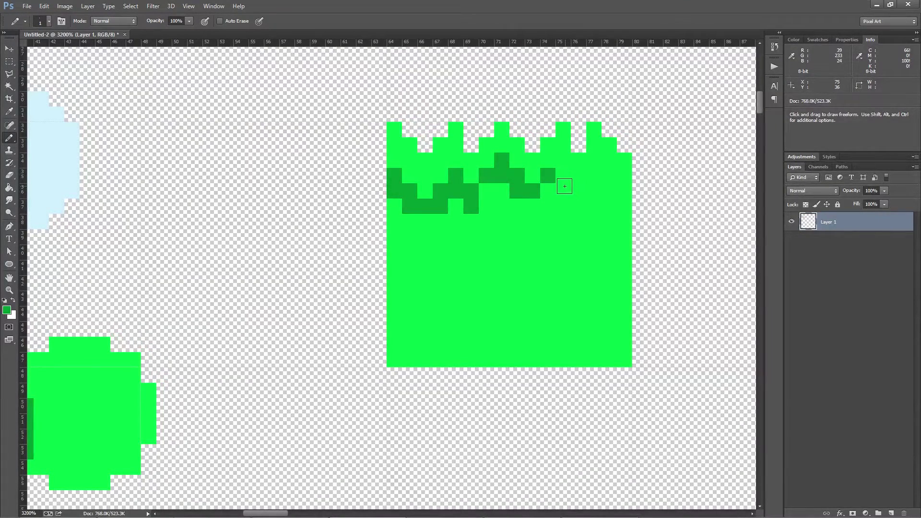
left_click(576, 171)
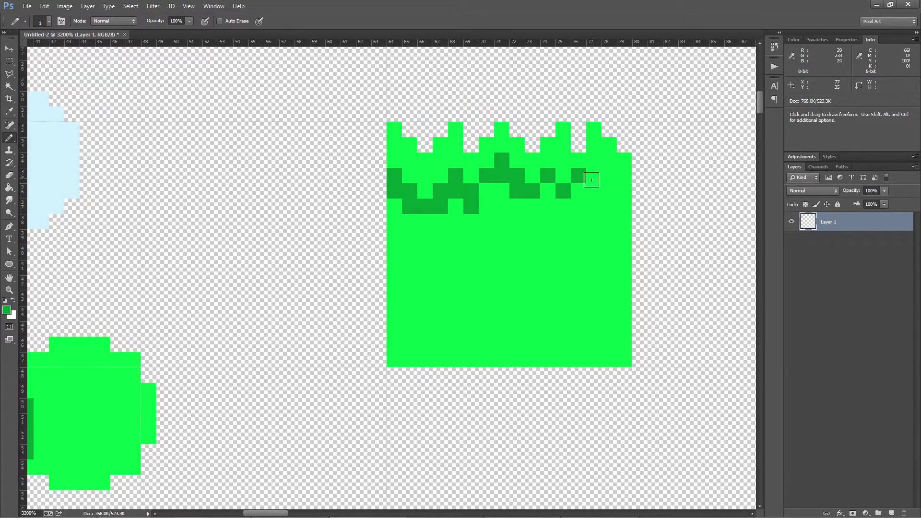
left_click(595, 190)
left_click(613, 191)
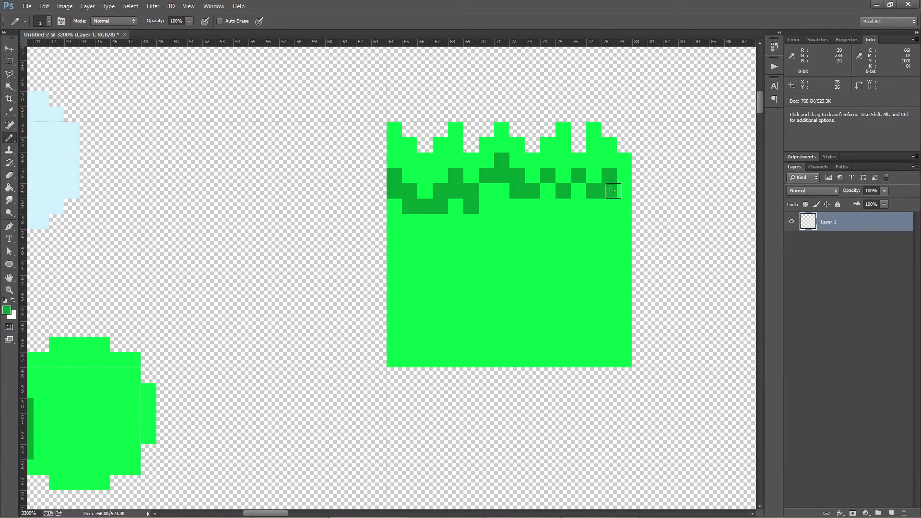
mouse_move(588, 191)
left_mouse_down()
mouse_move(549, 195)
mouse_move(536, 208)
mouse_move(502, 201)
left_mouse_up()
Try a dark-green plus shape below the band, then repaint it bright green.
left_click(487, 252)
left_click(502, 236)
left_click(517, 252)
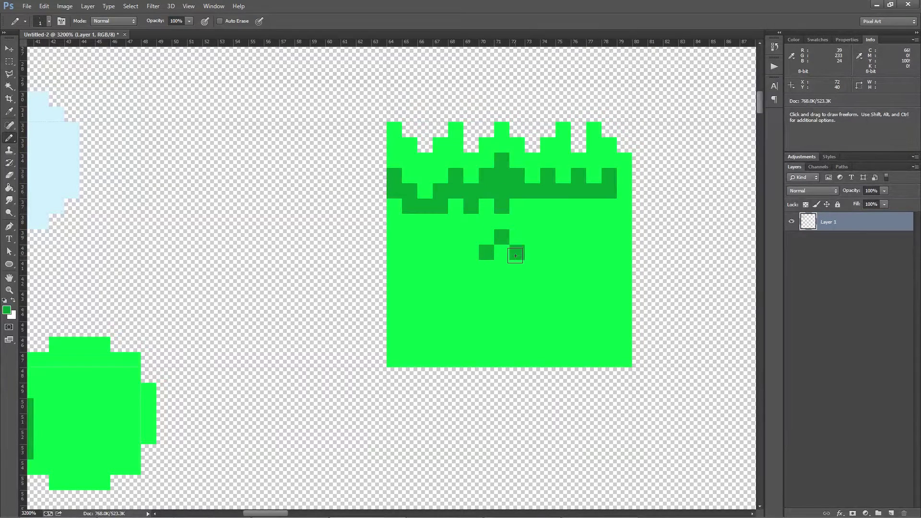
left_click(499, 265)
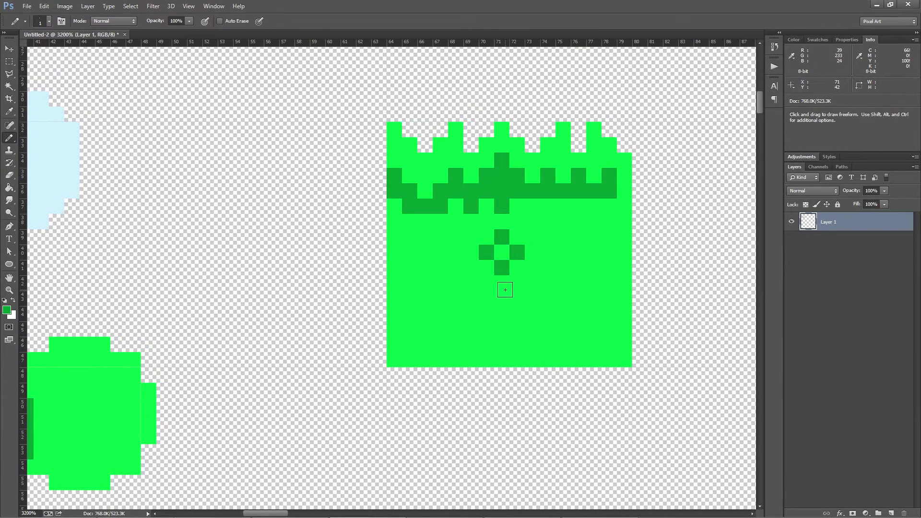
left_click(499, 288, "alt")
left_click(501, 236)
left_click(486, 252)
left_click(507, 263)
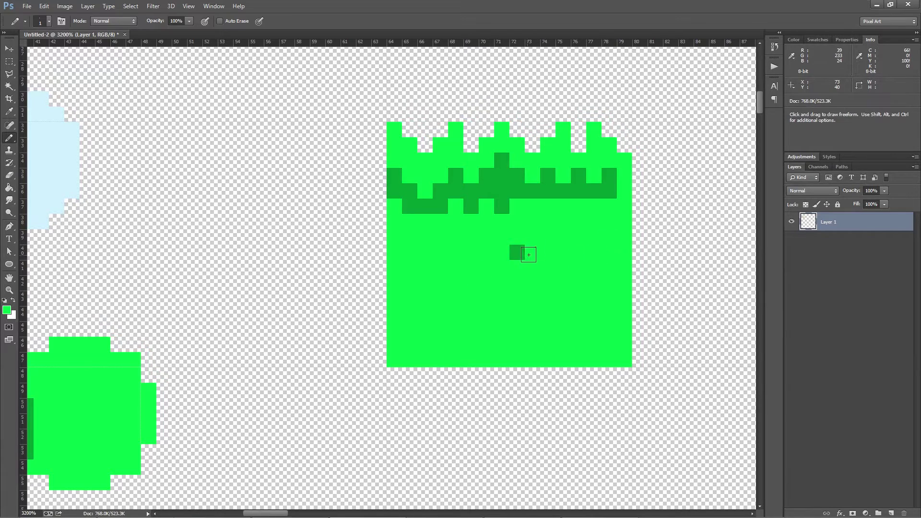
left_click(518, 253)
Touch up the band's right part with dark pixels and repaint stray pixels bright green.
left_click(559, 192, "alt")
left_click(546, 163)
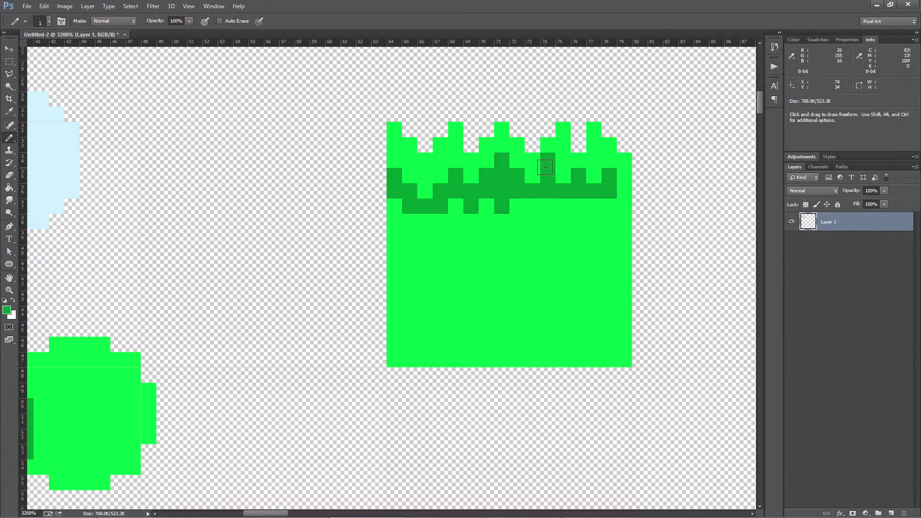
left_click(564, 176)
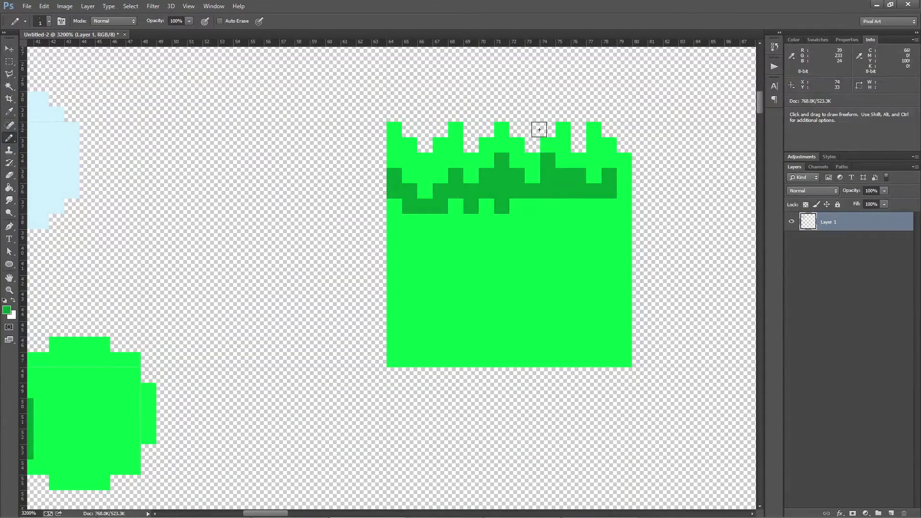
left_click(573, 174)
left_click(557, 150, "alt")
left_click(548, 160)
left_click(559, 179, "alt")
scroll(560, 158, "down", 2)
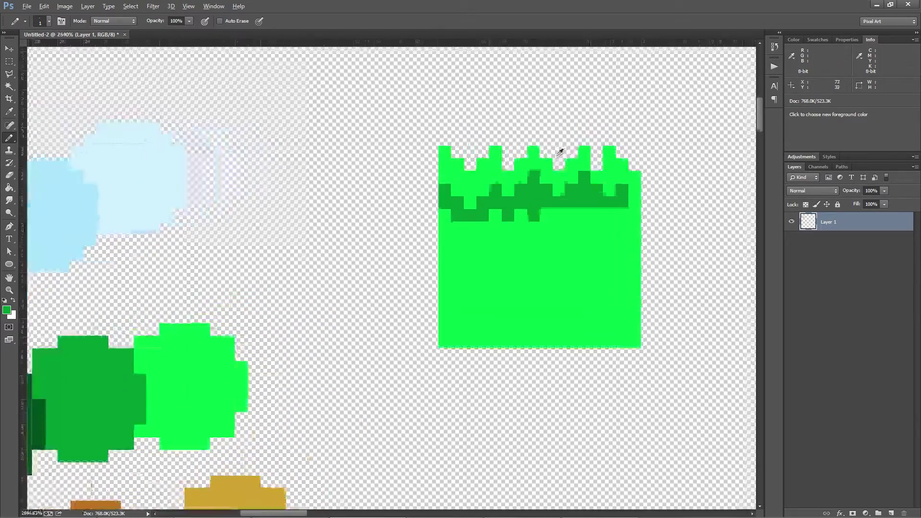
scroll(561, 152, "up", 2)
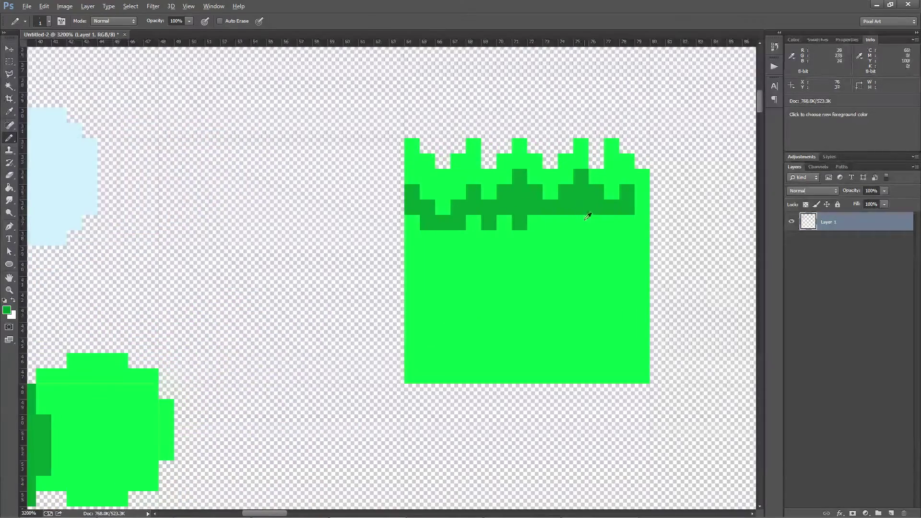
left_click(9, 61)
Shift a small section of the dark band one pixel over and sample dark green.
left_click_drag(558, 174, 600, 226)
mouse_move(584, 211)
left_mouse_down()
mouse_move(569, 210)
mouse_move(577, 211)
mouse_move(574, 197)
mouse_move(573, 212)
left_mouse_up()
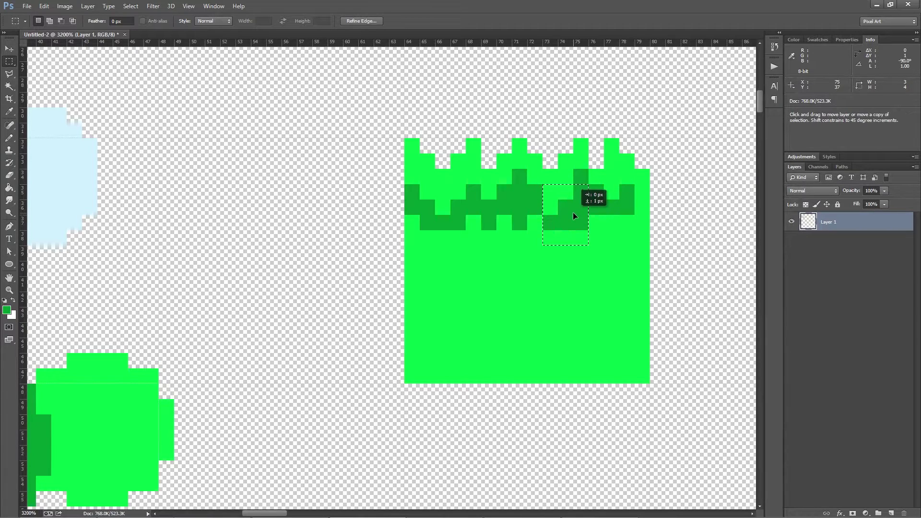
key("ctrl+d")
key("b")
left_click(581, 177)
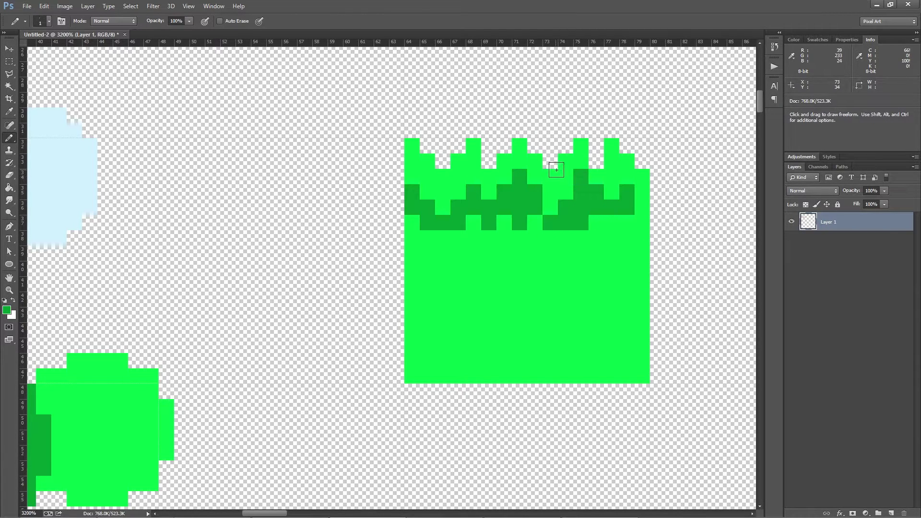
key("ctrl+z")
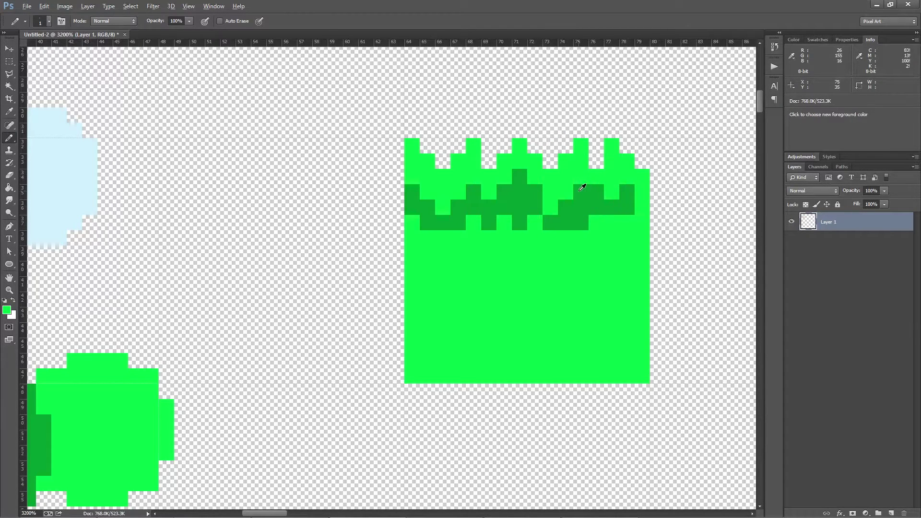
left_click(582, 187, "alt")
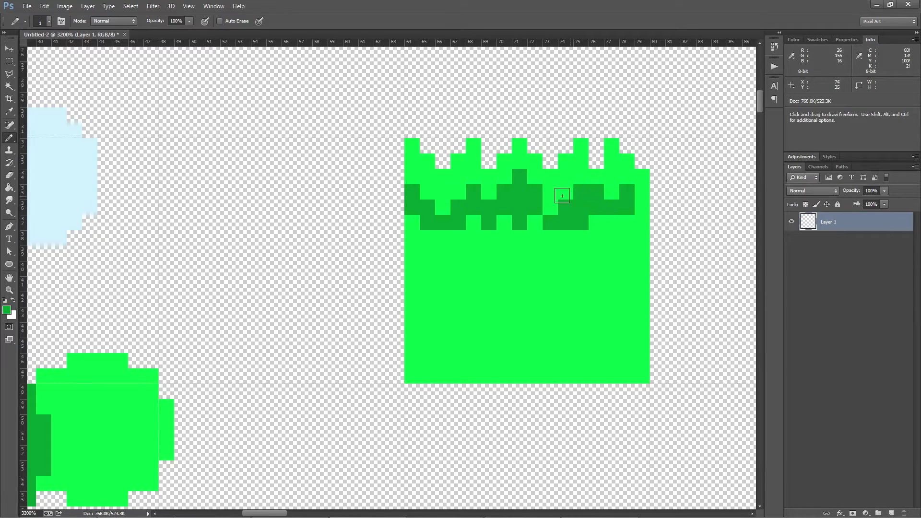
Move a 16×4 strip of the dark band and repaint the central spike's tip bright green.
left_click(9, 61)
mouse_move(405, 172)
left_mouse_down()
mouse_move(615, 213)
mouse_move(642, 227)
mouse_move(616, 222)
mouse_move(614, 211)
left_mouse_up()
key("ctrl+d")
key("b")
left_click(502, 177, "alt")
left_click(520, 177)
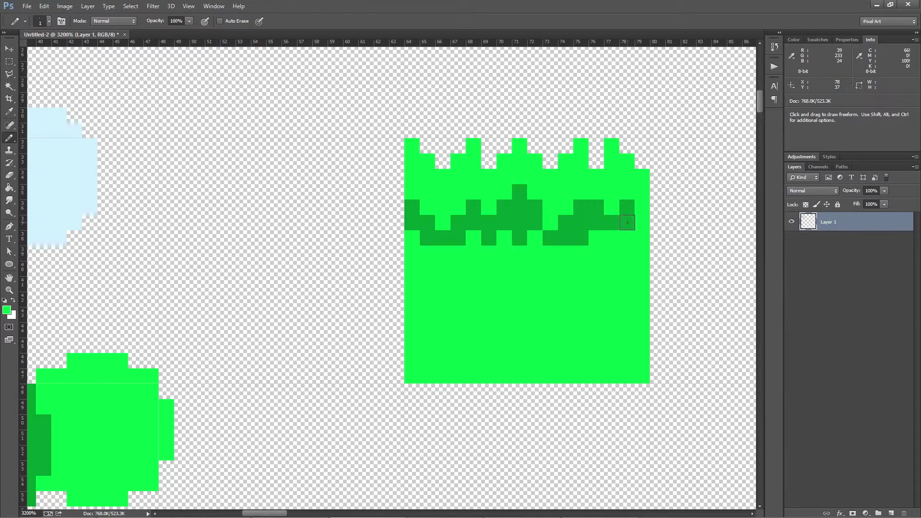
Extend the band to the block's right edge, close gaps, and bucket-fill the lower block dark green.
left_click(628, 211, "alt")
mouse_move(627, 222)
left_mouse_down()
mouse_move(655, 222)
mouse_move(639, 246)
left_mouse_up()
key("ctrl+z")
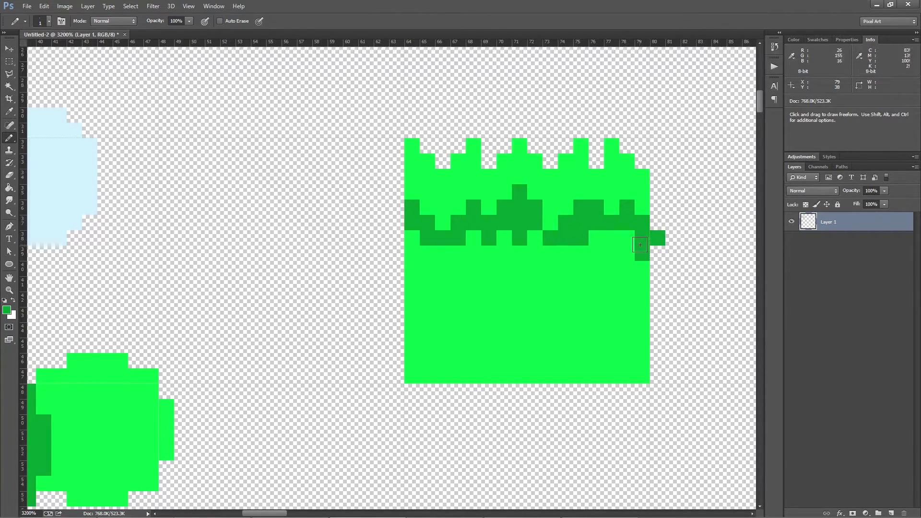
left_click(639, 244)
key("e")
left_click(658, 238)
key("b")
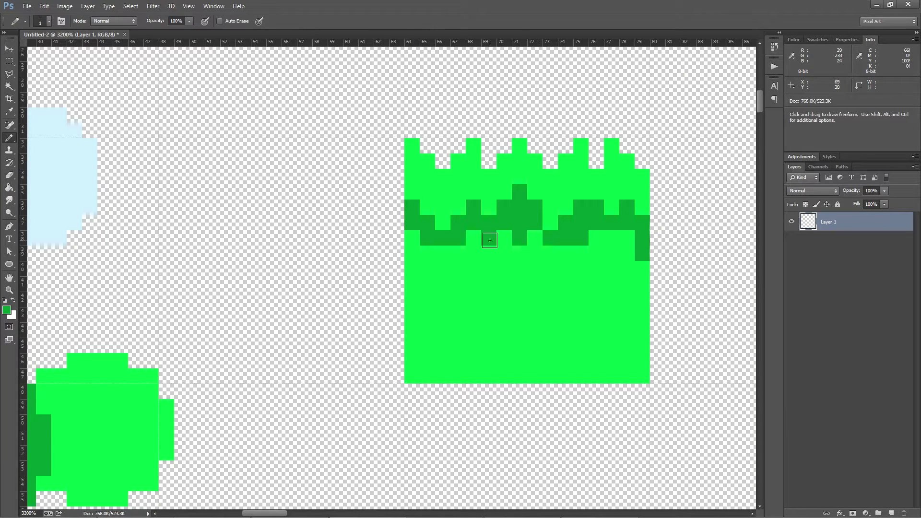
left_click(518, 244)
key("g")
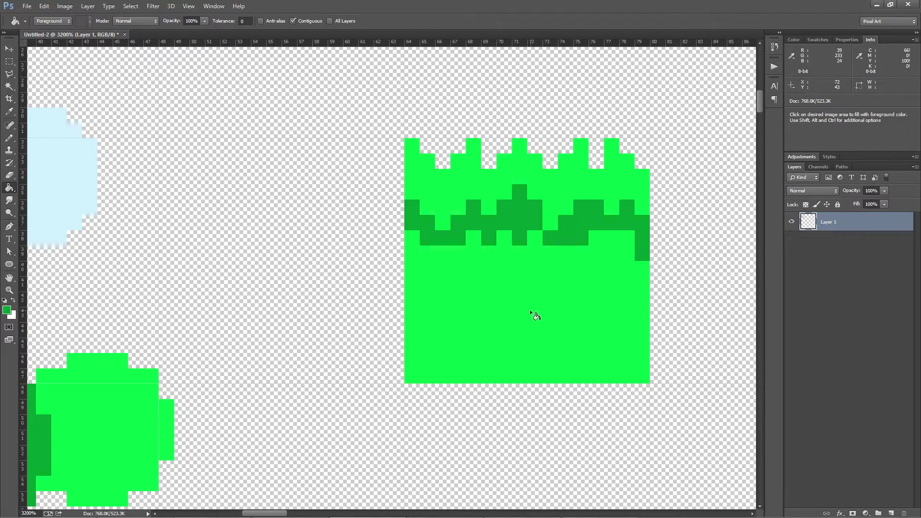
left_click(504, 294)
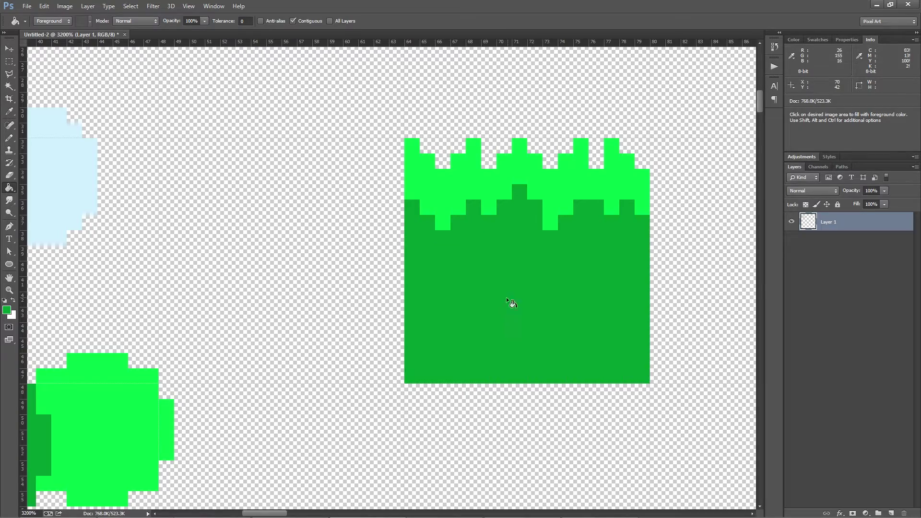
Draw a jagged darker-green patch on the block's lower left.
scroll(498, 305, "down", 5)
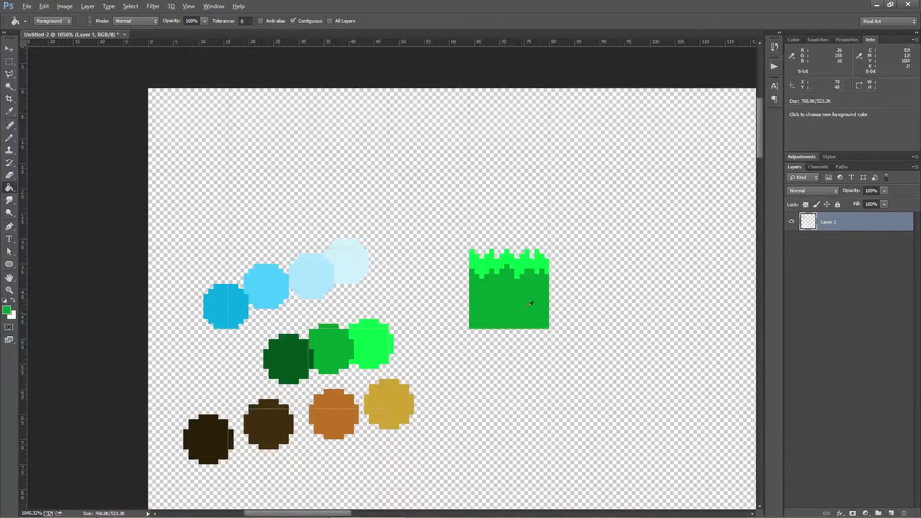
scroll(498, 298, "up", 3)
scroll(536, 300, "up", 2)
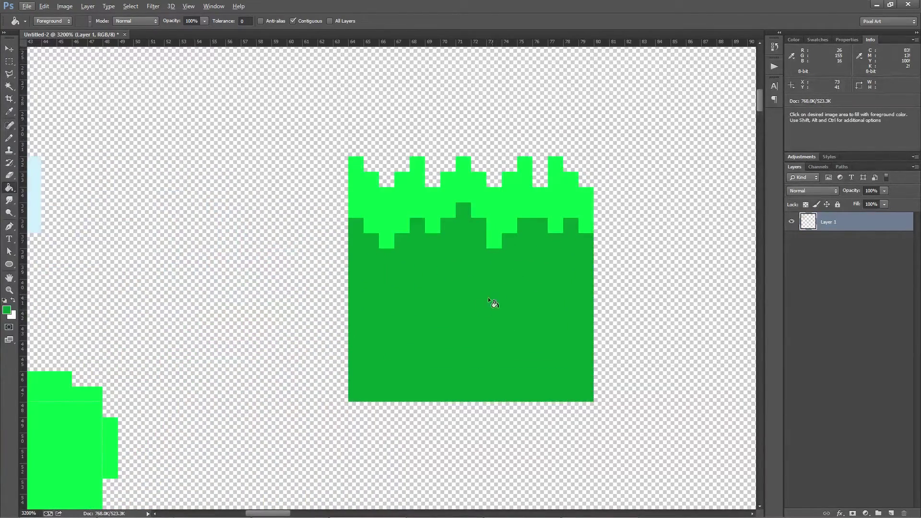
key("b")
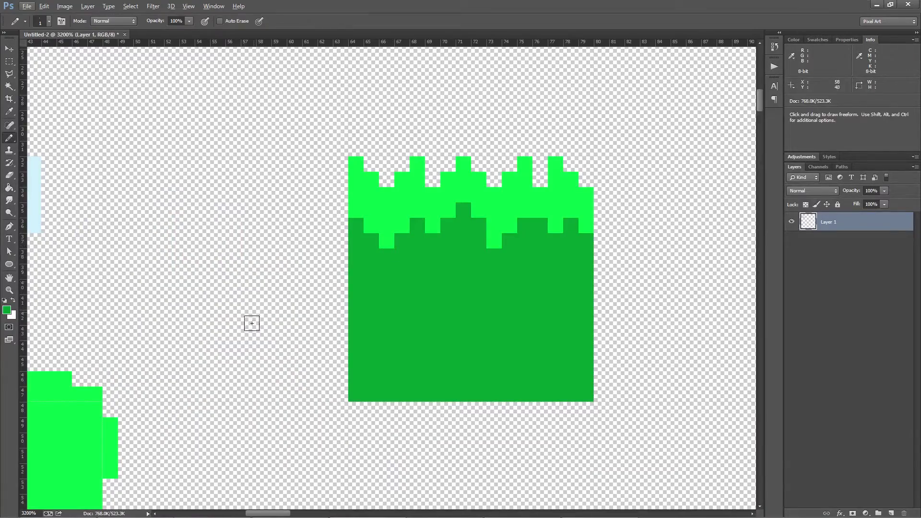
scroll(251, 323, "down", 3)
left_click_drag(236, 366, 432, 318)
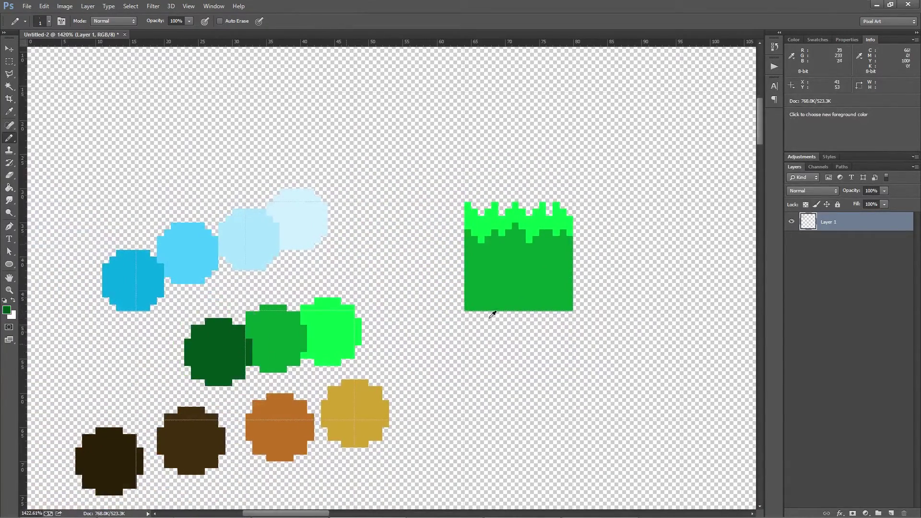
scroll(507, 290, "up", 3)
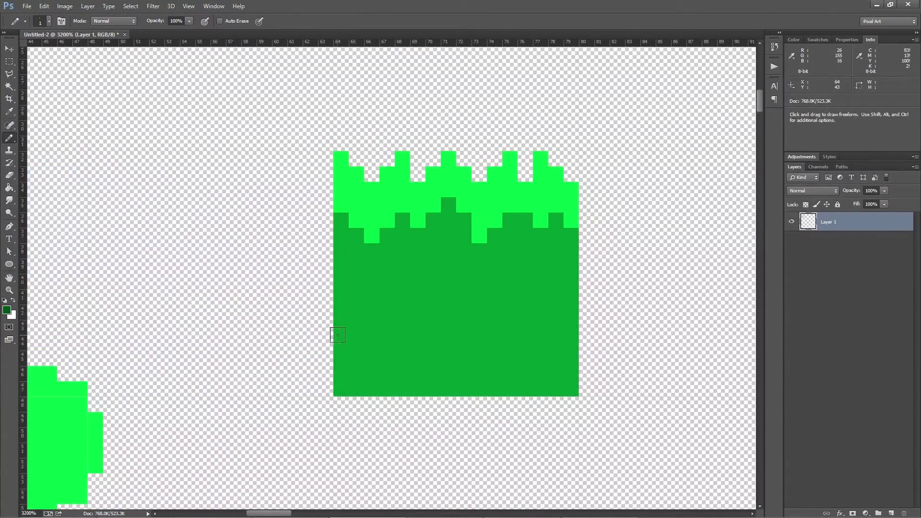
mouse_move(337, 334)
left_mouse_down()
mouse_move(369, 318)
mouse_move(366, 339)
mouse_move(340, 344)
mouse_move(345, 324)
mouse_move(354, 338)
mouse_move(347, 318)
mouse_move(405, 342)
mouse_move(402, 318)
mouse_move(424, 337)
mouse_move(435, 317)
mouse_move(460, 355)
mouse_move(464, 312)
left_mouse_up()
left_click(444, 305, "alt")
Repaint a patch pixel medium green and add a dark pixel above the patch's right side.
left_click(449, 328)
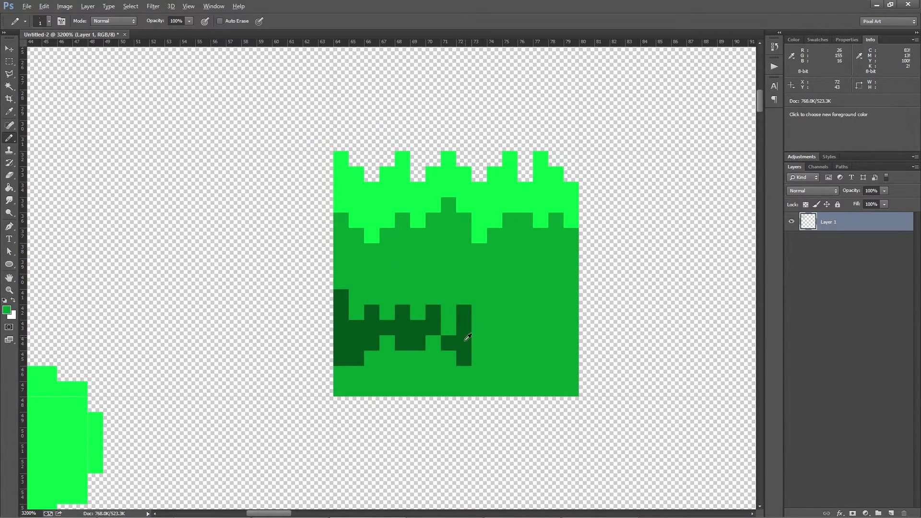
left_click(464, 327)
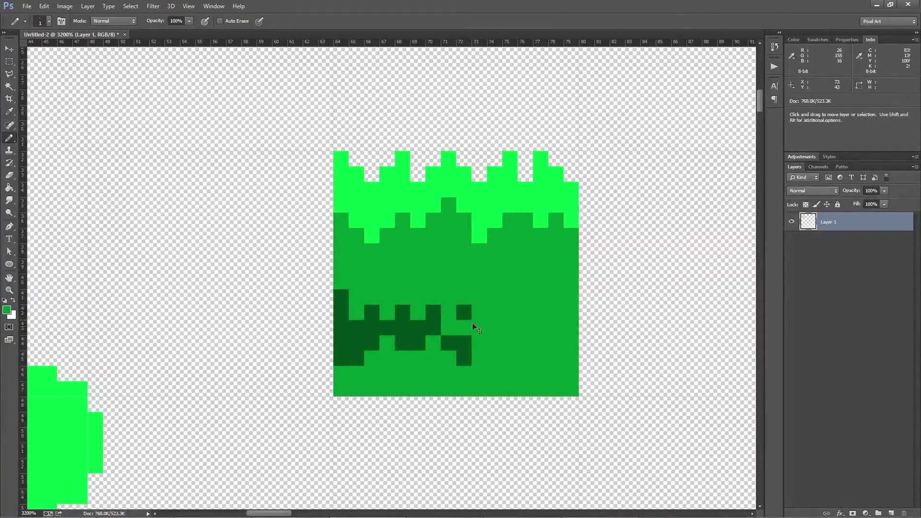
key("ctrl+z")
left_click(464, 312)
left_click(464, 330, "alt")
left_click(464, 297)
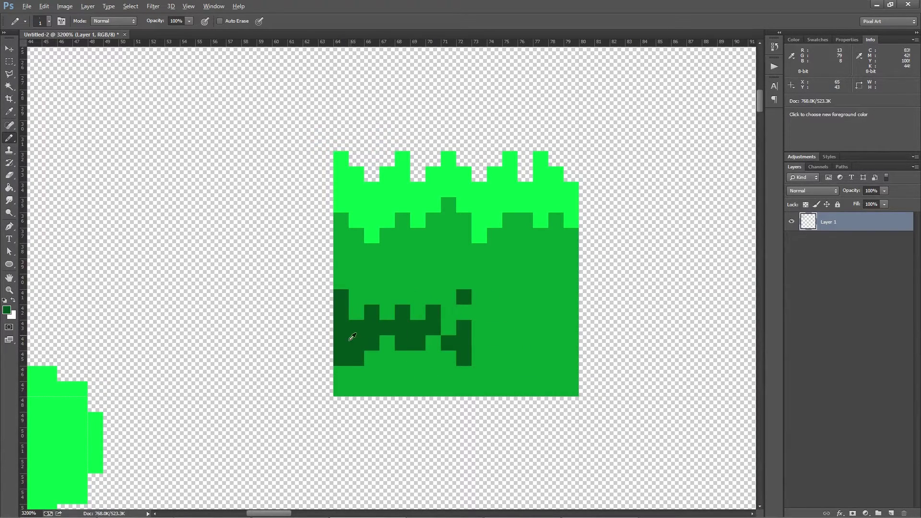
Add two light-green specks in the dirt and one more dark-green pixel to the patch.
left_click(383, 208, "alt")
left_click(371, 265)
scroll(403, 255, "down", 4)
scroll(395, 282, "up", 3)
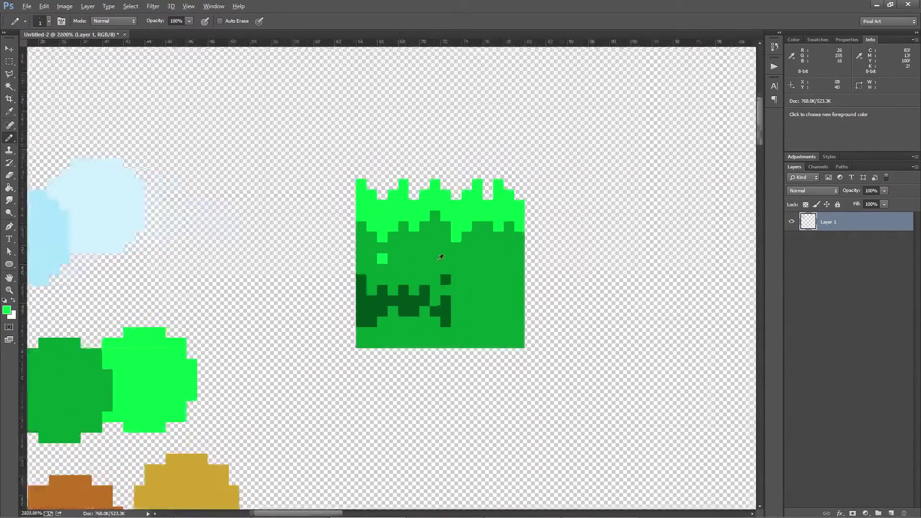
left_click(359, 257, "alt")
left_click(461, 256)
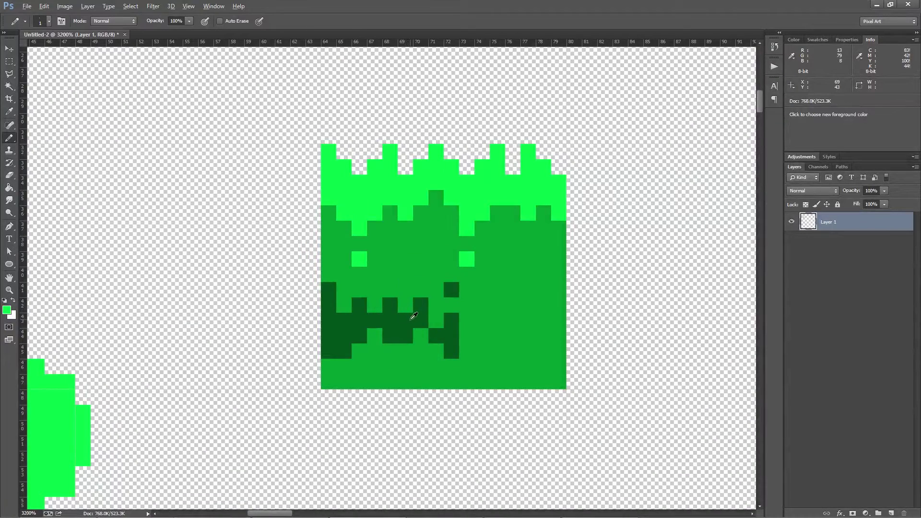
left_click(416, 315, "alt")
left_click(421, 275)
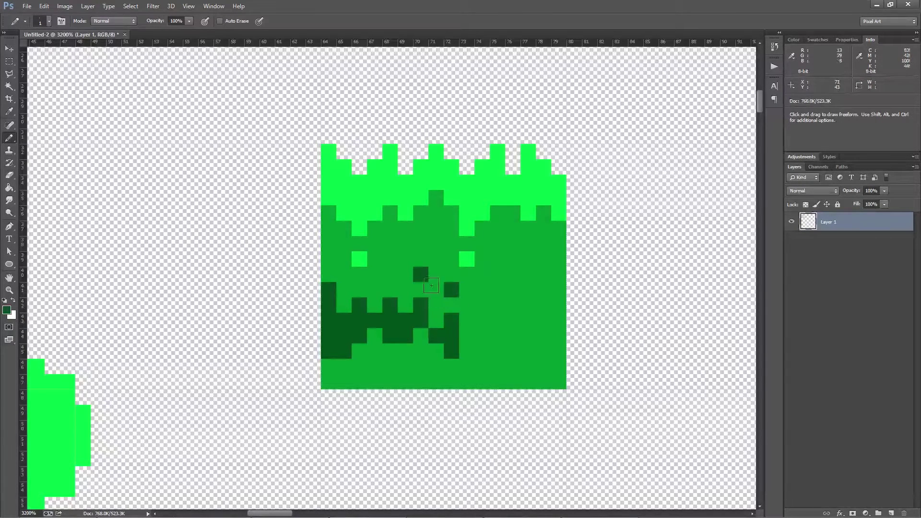
Extend the dark-green band rightward with a bar, a column and two diagonal pixels.
key("alt")
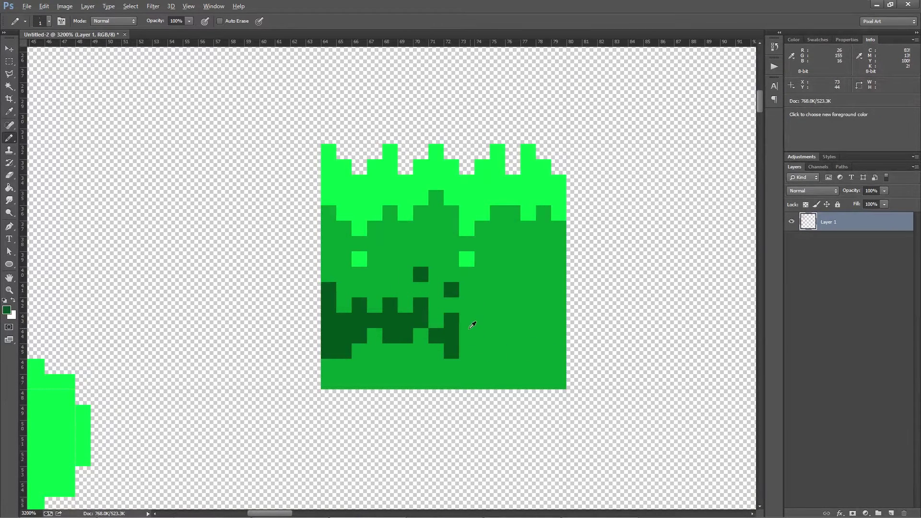
left_click(472, 325, "alt")
left_click(458, 331, "alt")
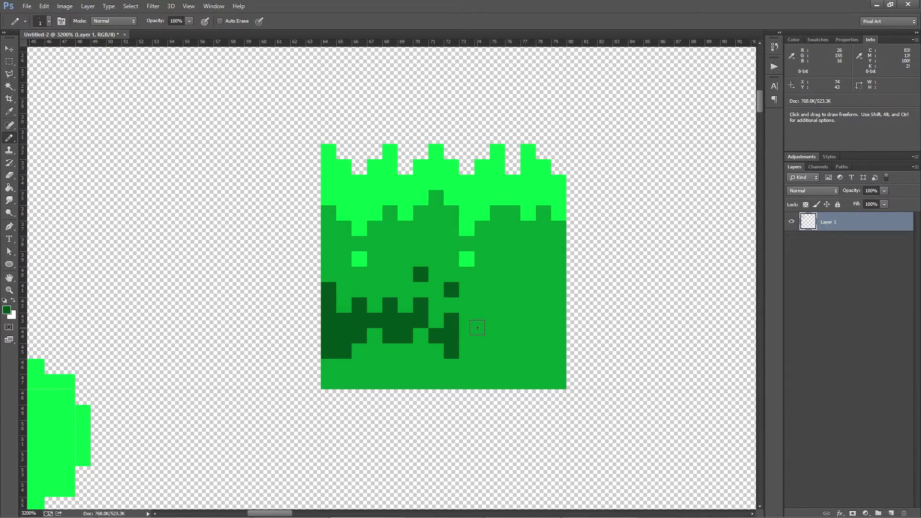
mouse_move(477, 328)
left_mouse_down()
mouse_move(482, 321)
mouse_move(482, 336)
mouse_move(482, 305)
mouse_move(512, 321)
mouse_move(529, 305)
left_mouse_up()
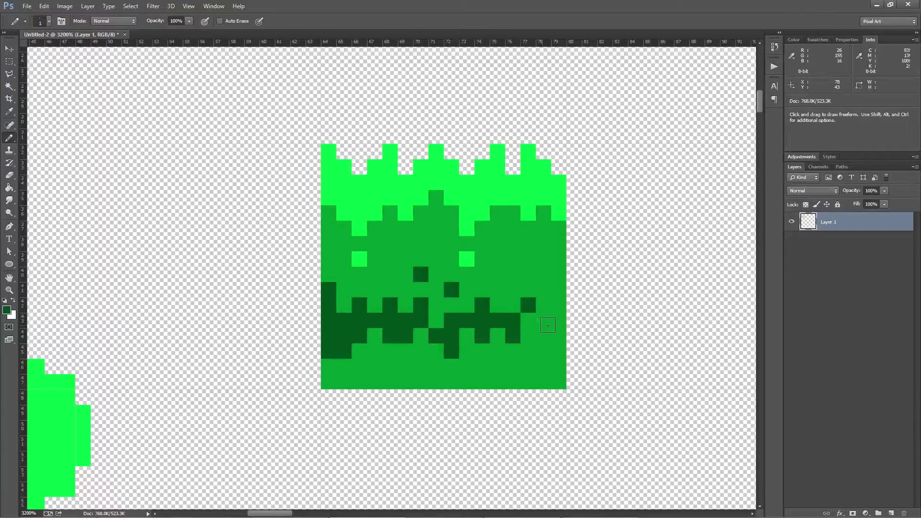
left_click(545, 322)
left_click(559, 335)
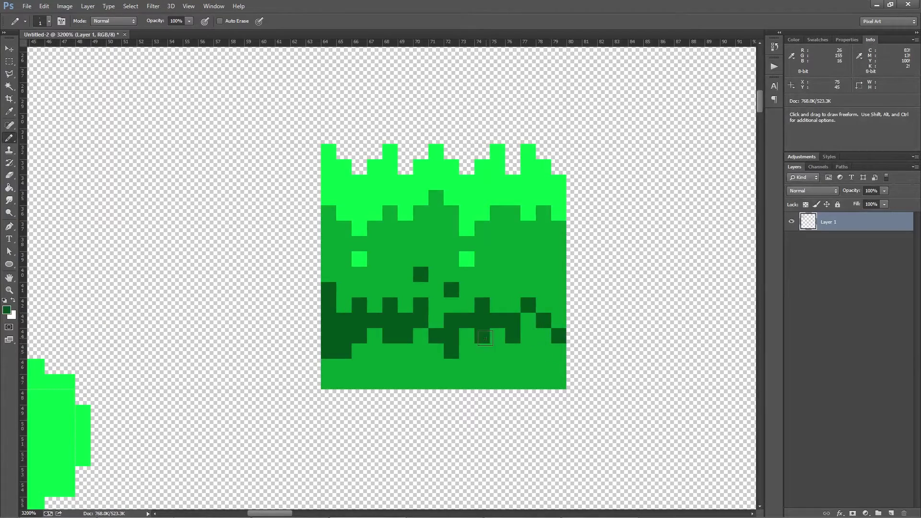
Bucket-fill the tile's lower band dark green.
key("g")
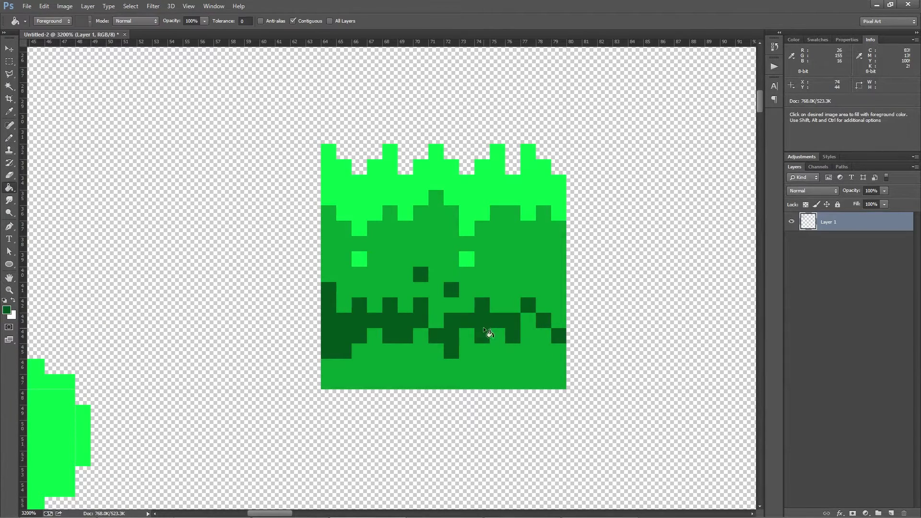
left_click(476, 358)
scroll(614, 344, "down", 3)
scroll(586, 350, "up", 4)
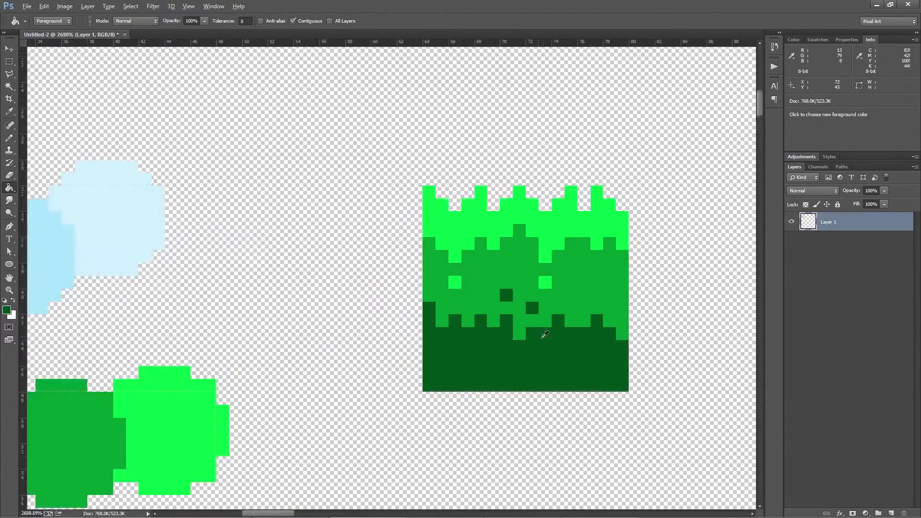
scroll(546, 334, "up", 1)
Repaint stray dark-green specks medium green and add one dark-green speck in the lower band.
key("b")
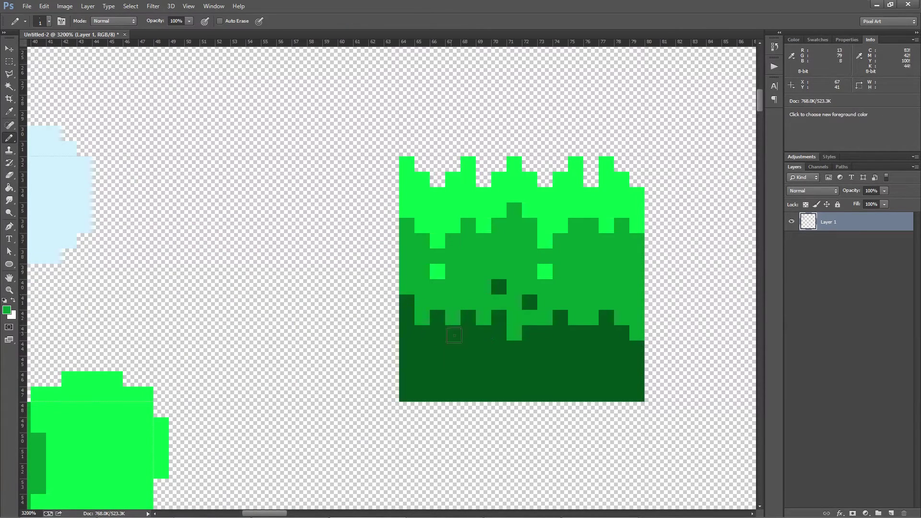
left_click(453, 335)
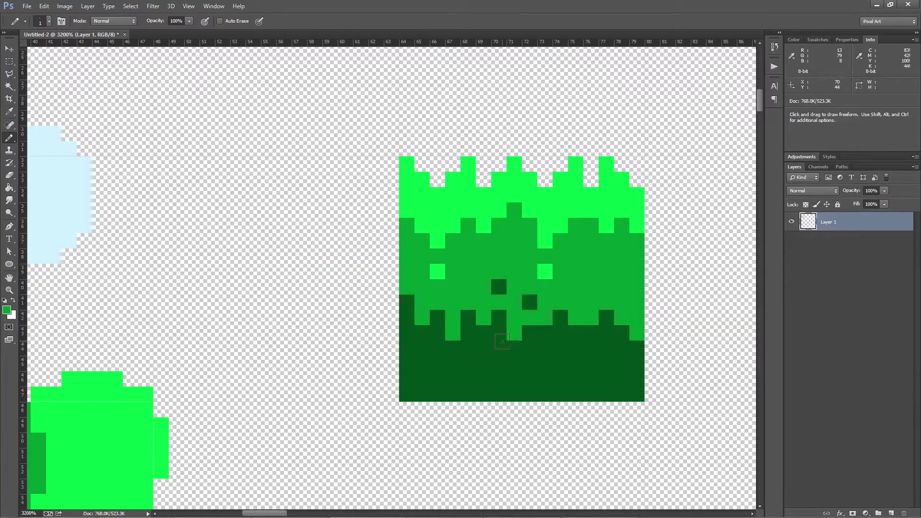
scroll(561, 319, "down", 3)
scroll(566, 316, "up", 3)
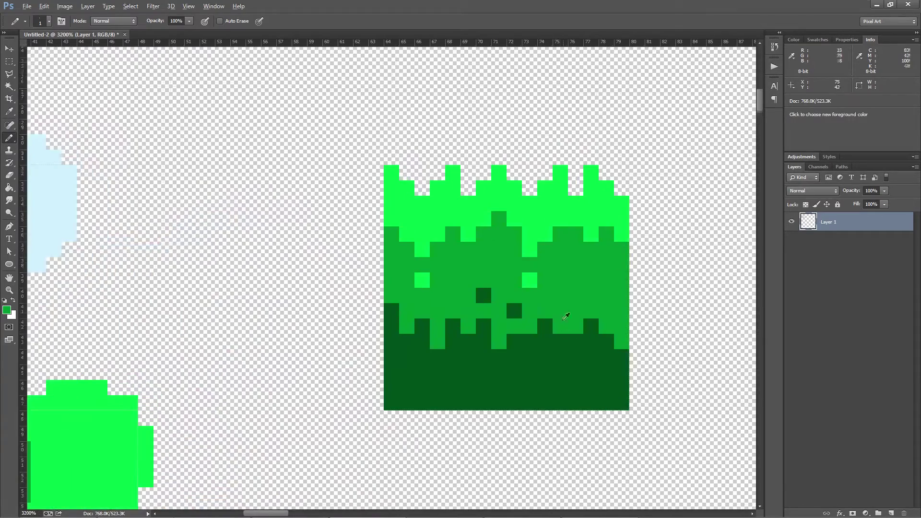
left_click(576, 341)
scroll(578, 280, "down", 3)
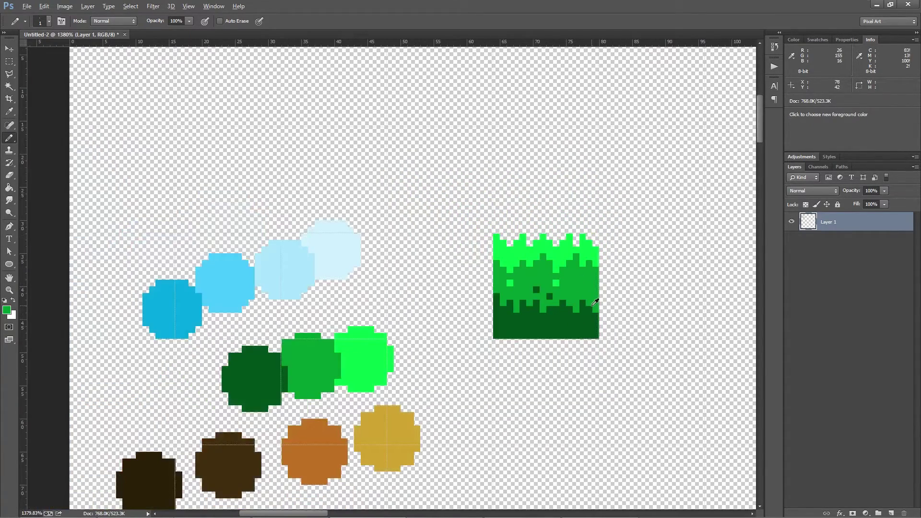
scroll(595, 302, "up", 3)
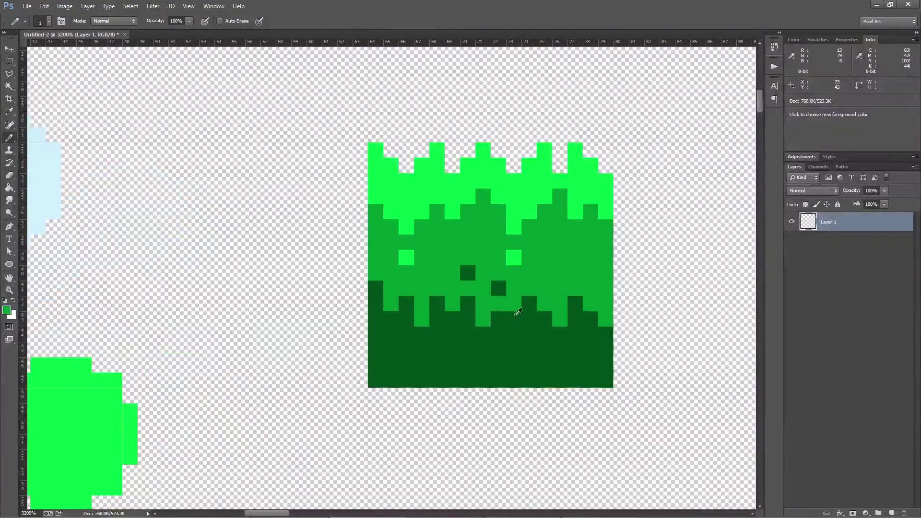
left_click(468, 273)
left_click(499, 288)
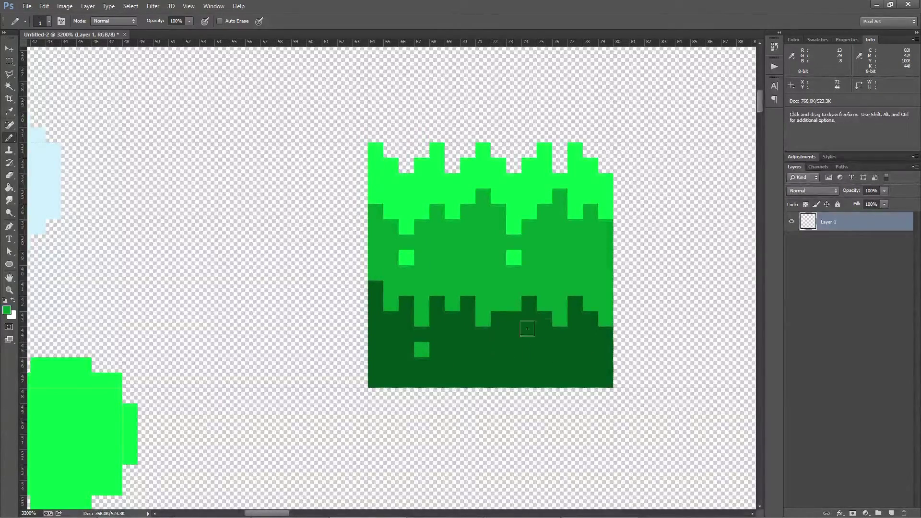
left_click(530, 307, "alt")
left_click(515, 301)
Erase pixels along the left half of the tile's bottom edge to notch it.
scroll(526, 288, "down", 5)
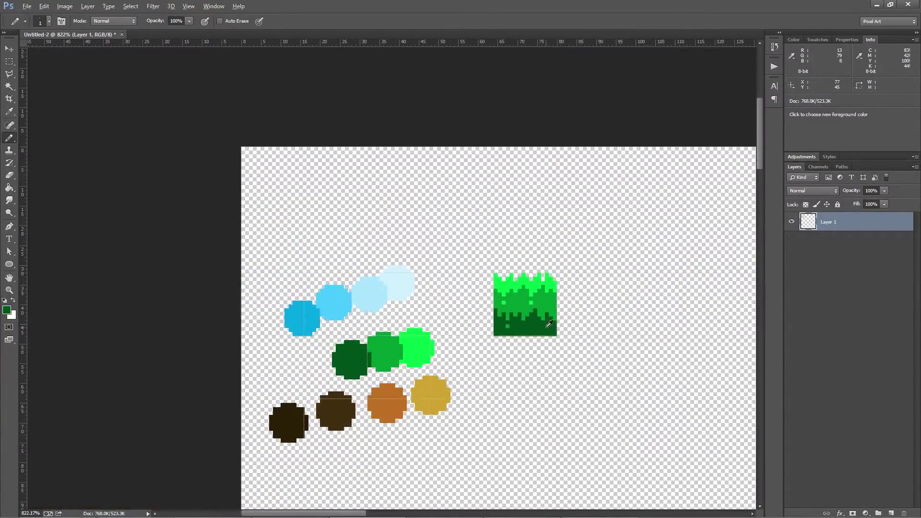
scroll(523, 317, "up", 2)
scroll(523, 316, "up", 3)
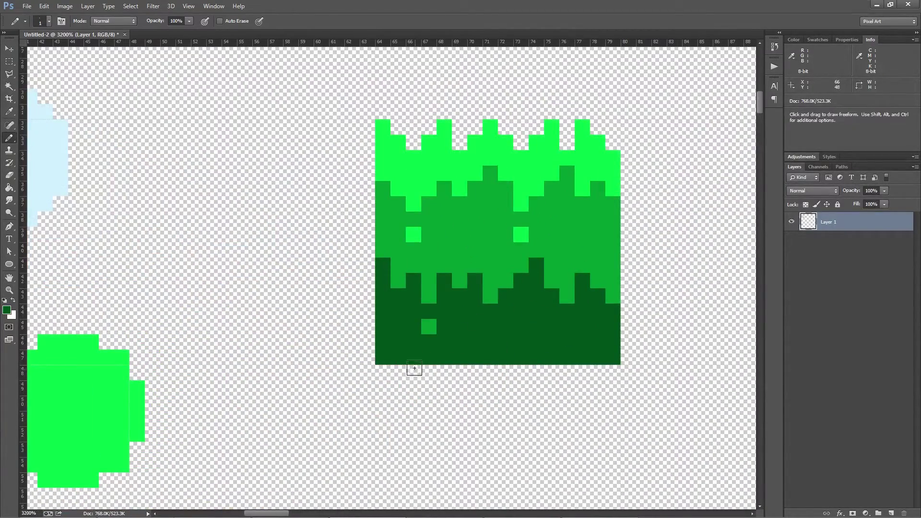
key("e")
left_click(398, 357)
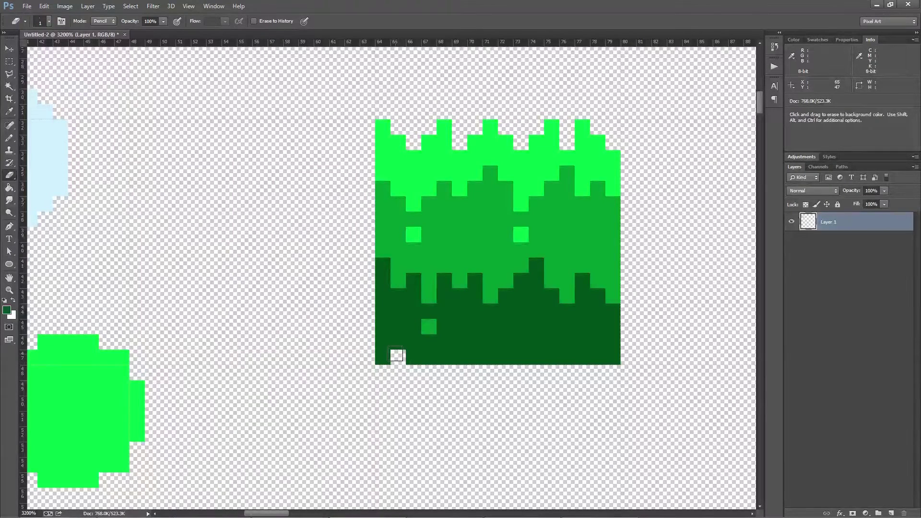
left_click(444, 358)
left_click_drag(498, 350, 505, 341)
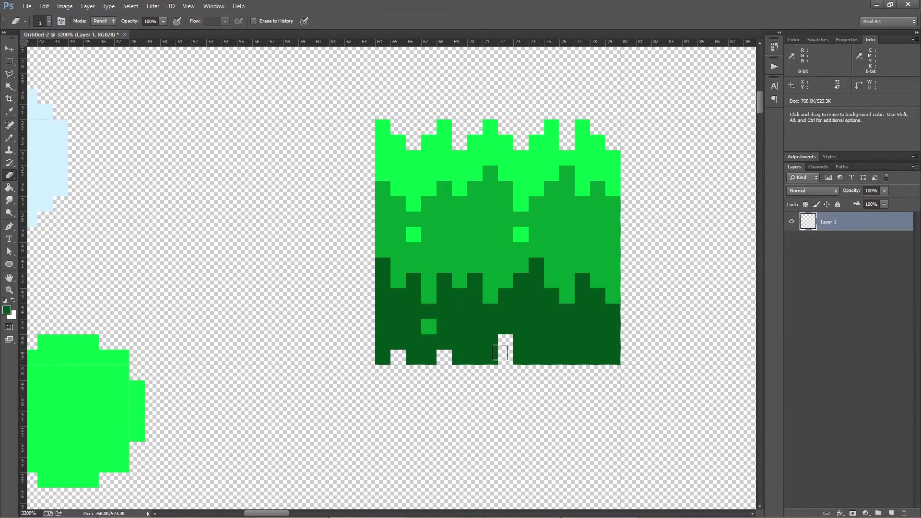
left_click(490, 357)
Notch the rest of the bottom edge, including two pixels near the bottom-right corner.
left_click(566, 357)
left_click(536, 357)
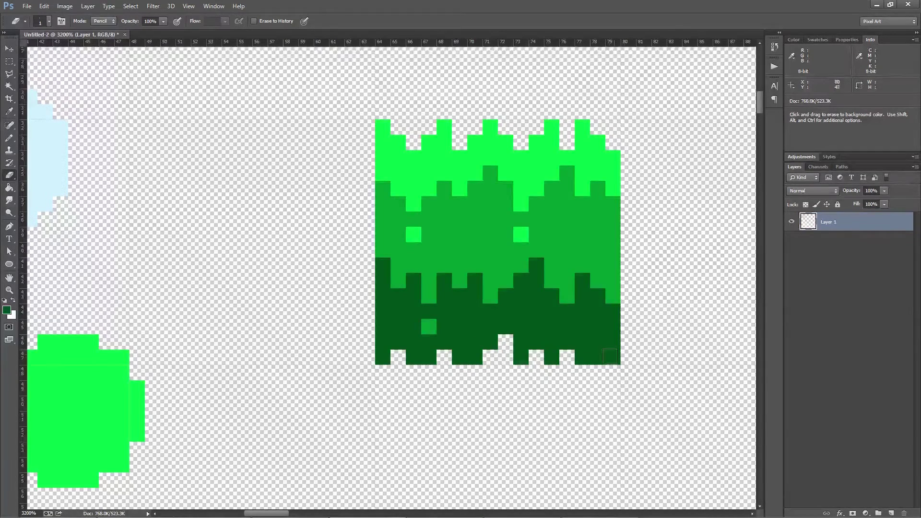
left_click(598, 342)
left_click(598, 358)
scroll(621, 369, "down", 5)
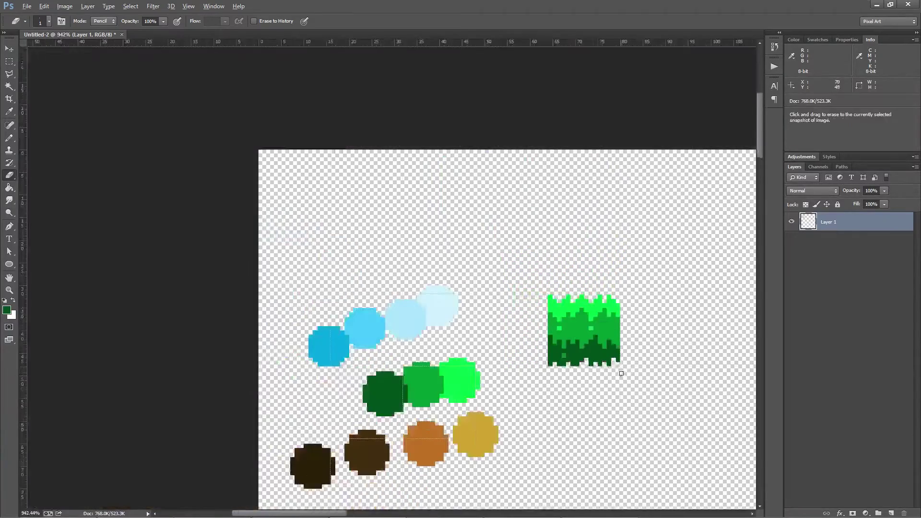
scroll(622, 373, "down", 2)
left_click_drag(654, 432, 464, 253)
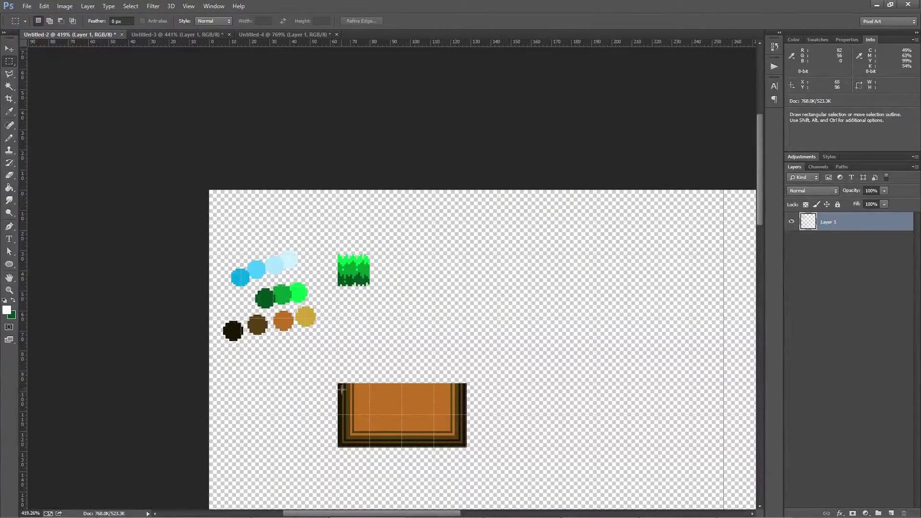
Select a 16×16 px square and fill it white.
scroll(342, 397, "up", 2)
scroll(395, 452, "up", 2)
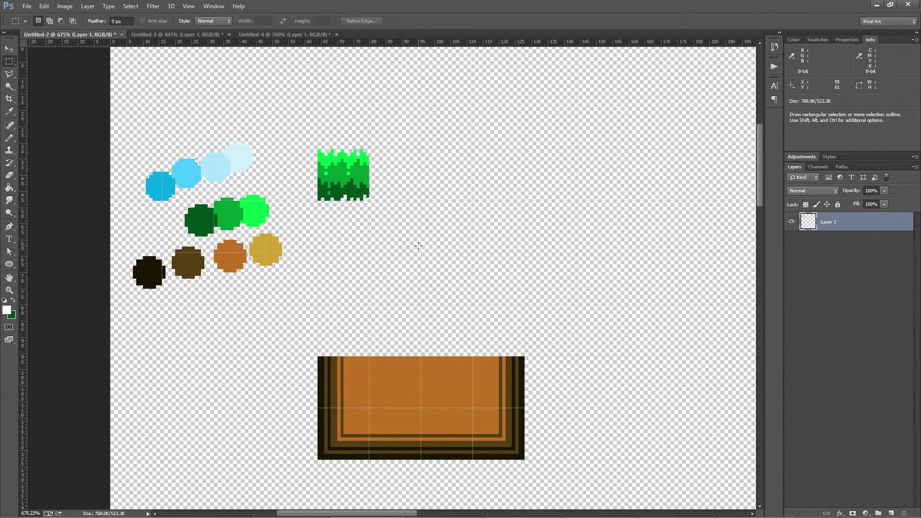
left_click_drag(422, 253, 475, 307)
key("g")
left_click(451, 280)
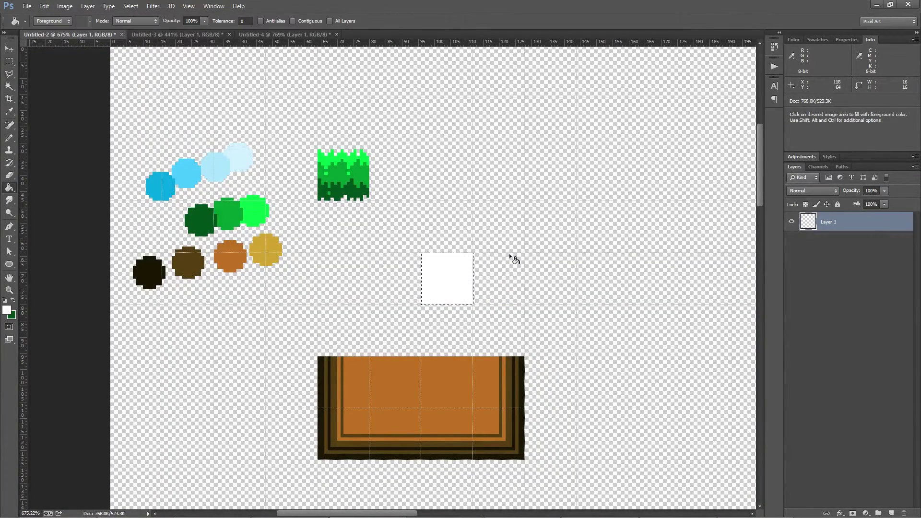
Select a stepped triangle over the square's right half and fill it black (000000).
left_click(8, 75)
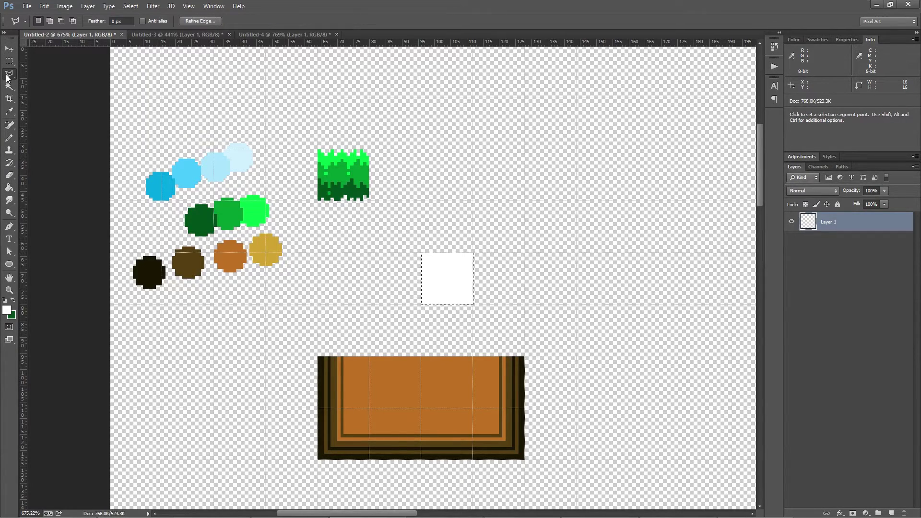
left_click(473, 252)
left_click(474, 304)
left_click(474, 254)
key("i")
left_click(7, 310)
type("000000")
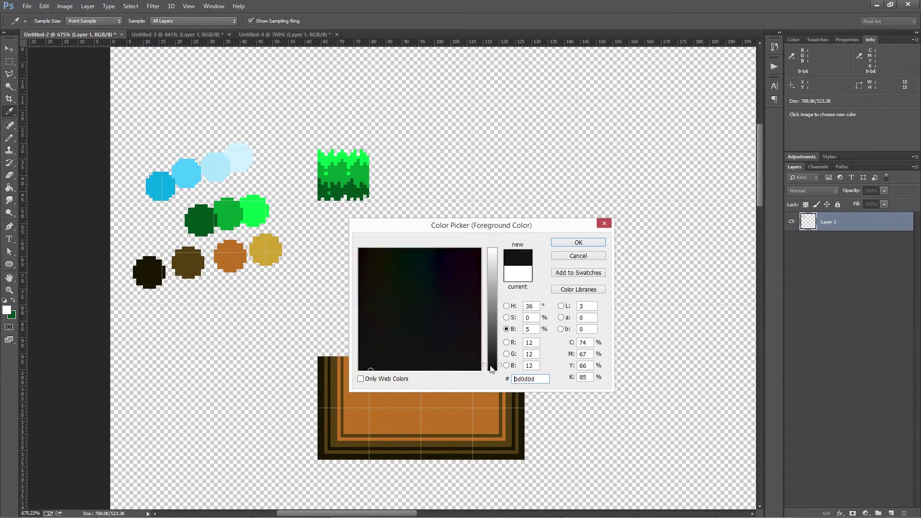
left_click(570, 242)
key("g")
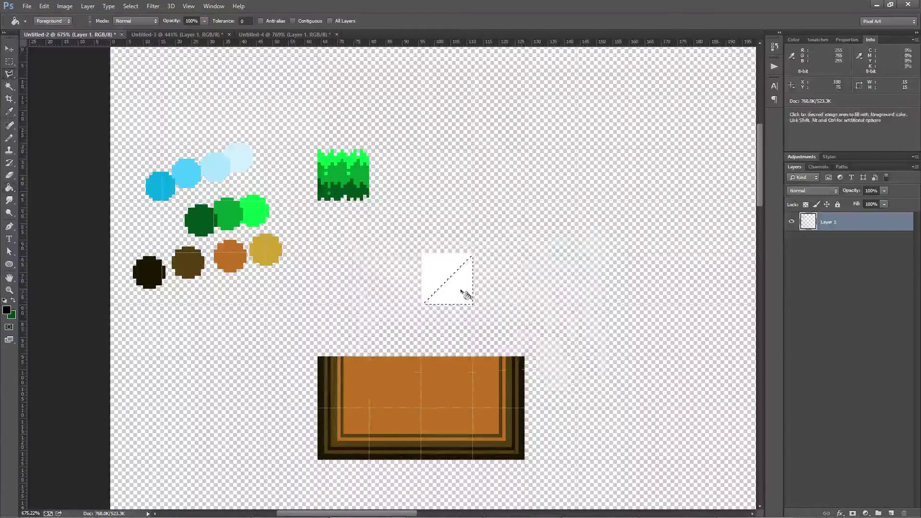
left_click(461, 292)
Select the finished triangle tile and cut it out of Layer 1.
left_click(9, 61)
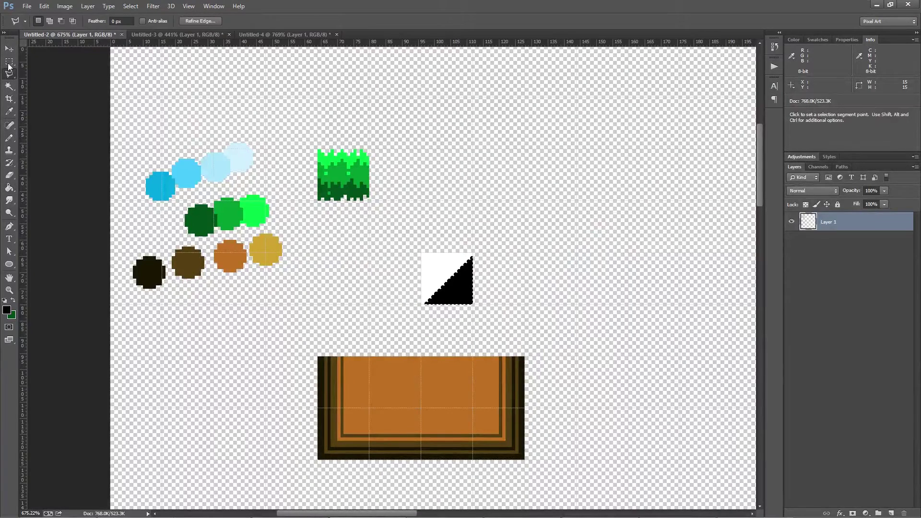
left_click_drag(401, 237, 525, 324)
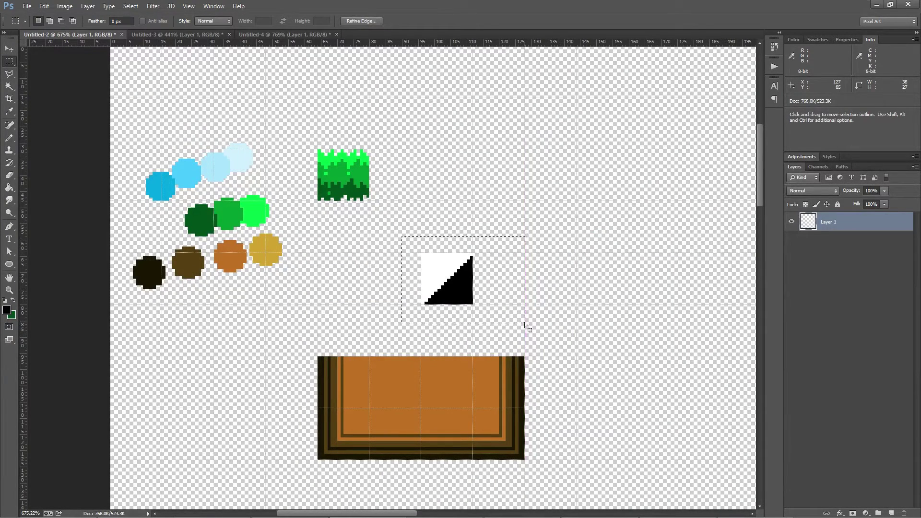
key("ctrl+x")
Paste the tile as a new layer and lay copies along the dirt tile's top row.
key("ctrl+v")
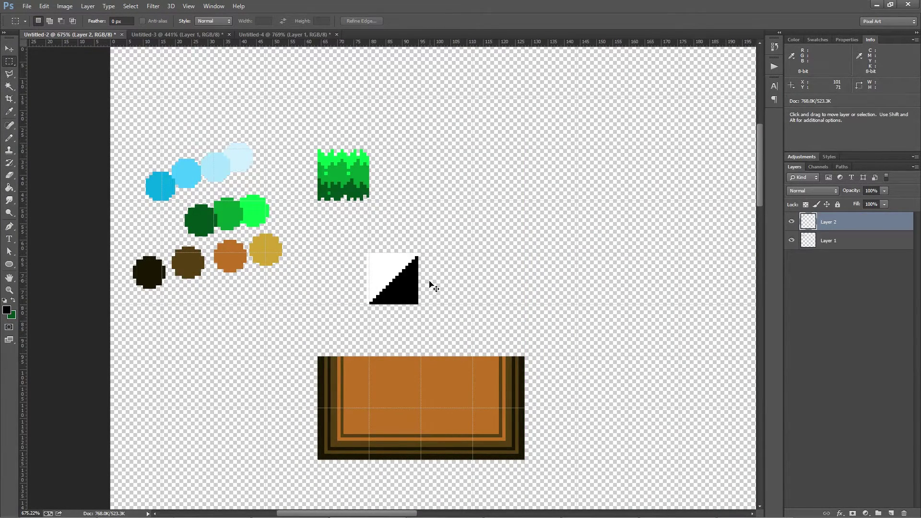
left_click_drag(401, 278, 348, 378)
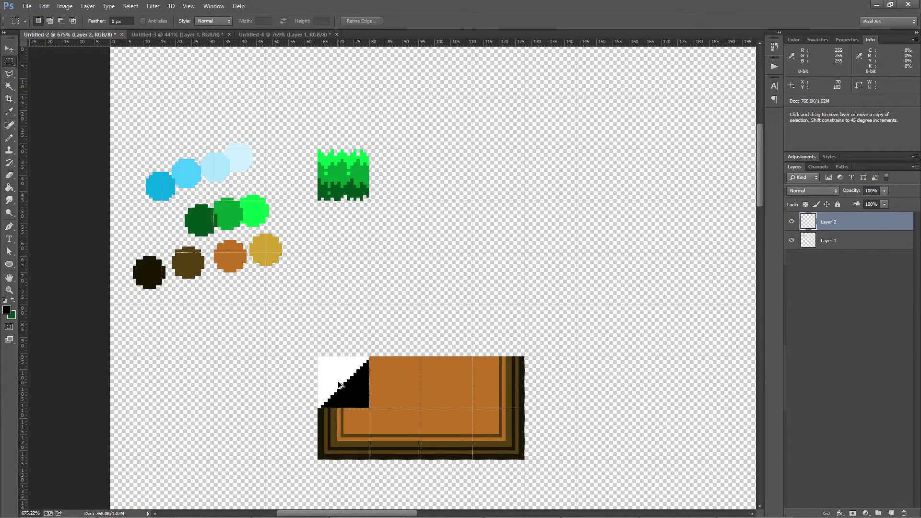
left_click_drag(339, 384, 395, 385)
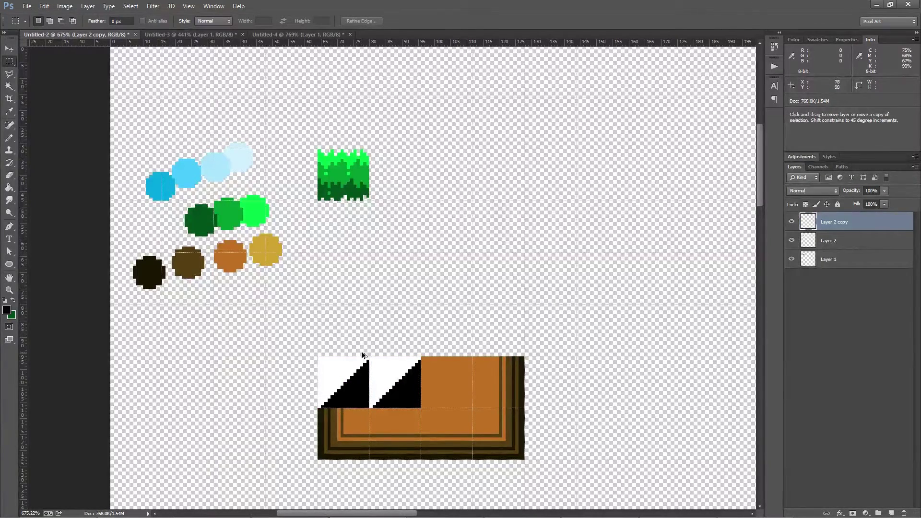
left_click_drag(404, 383, 507, 384)
Fill the second row with copies, then select all eight tile layers for merging.
left_click_drag(501, 387, 501, 434)
left_click_drag(501, 434, 397, 422)
left_click_drag(396, 422, 346, 422)
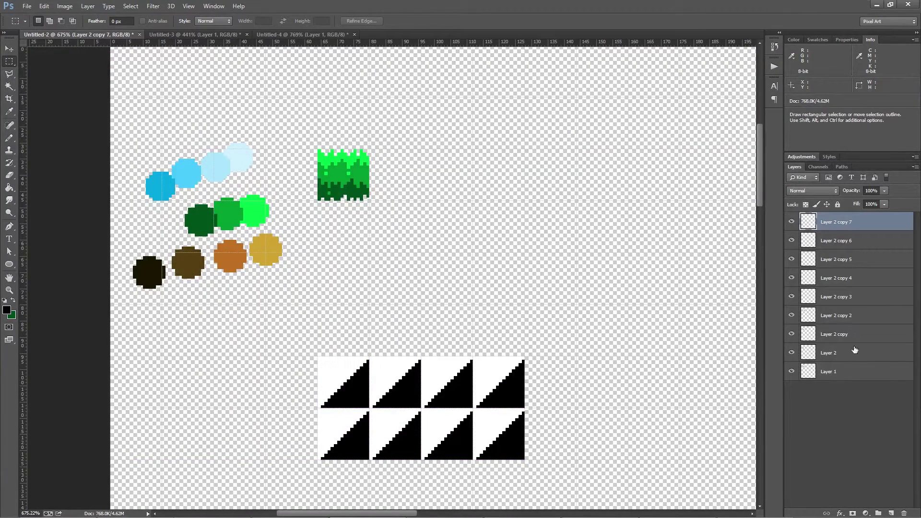
left_click(836, 352, "shift")
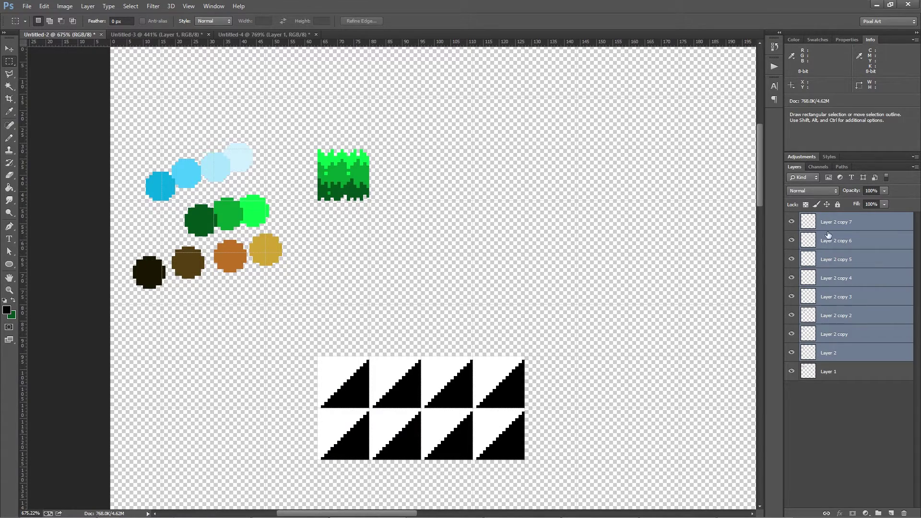
right_click(832, 247)
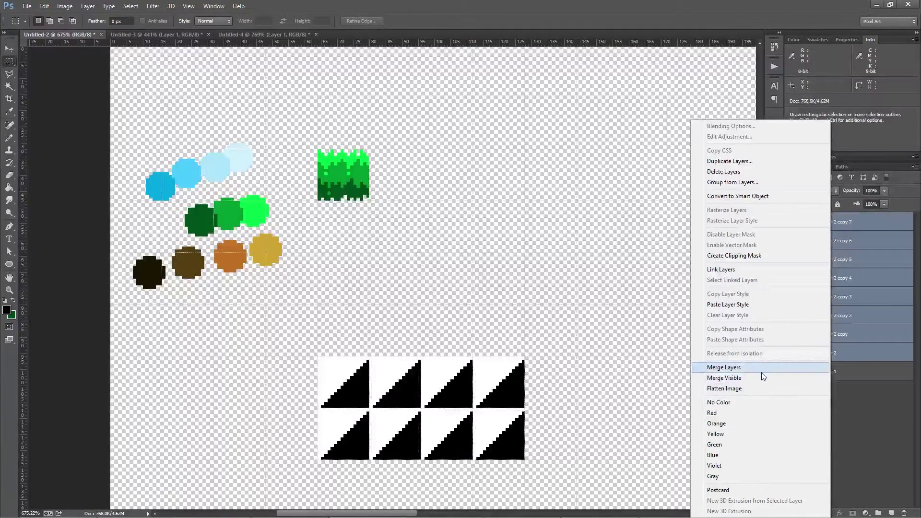
Merge the triangle copies into one layer with Soft Light blend mode.
left_click(763, 377)
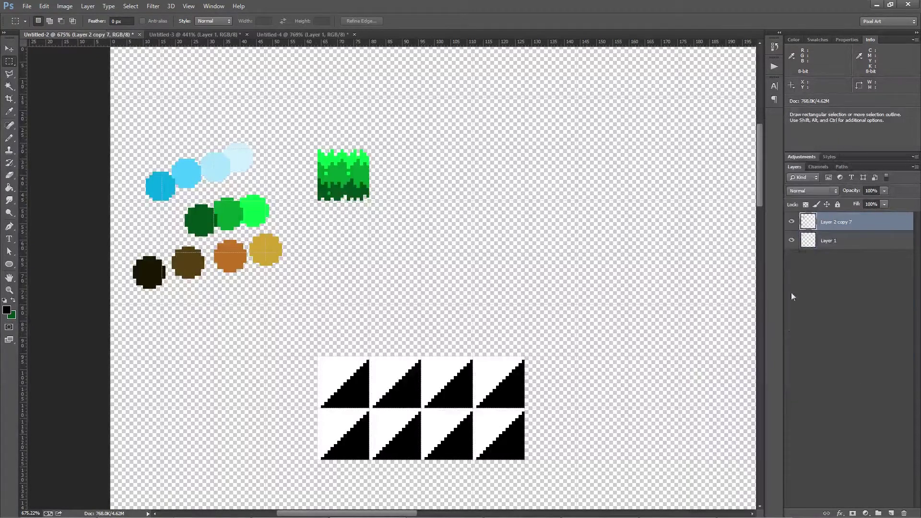
left_click(820, 192)
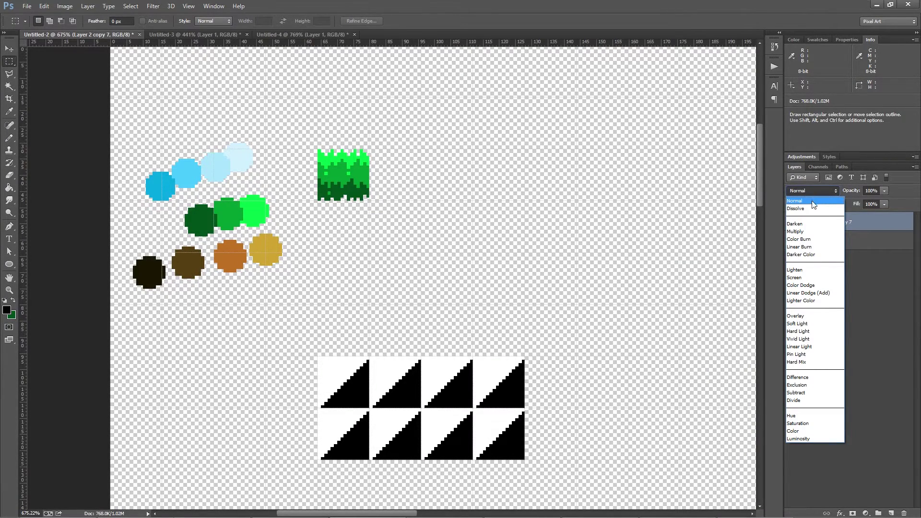
left_click(799, 324)
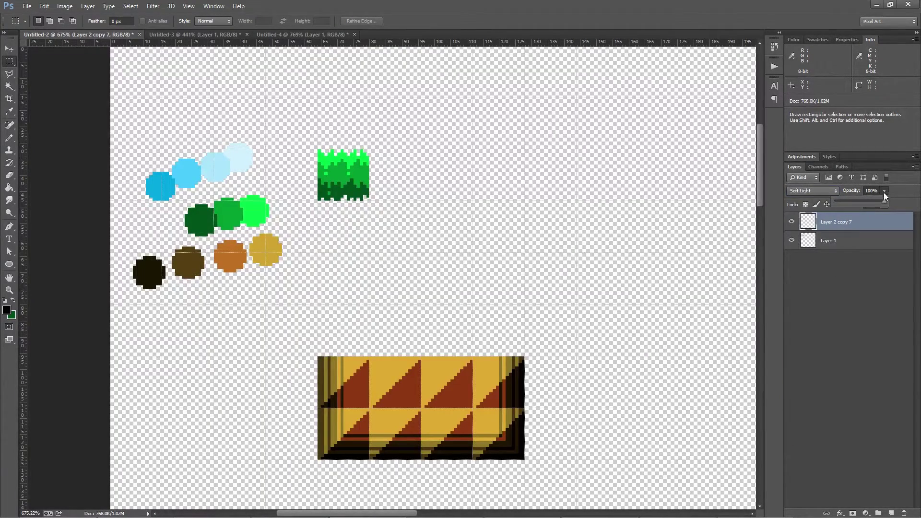
Lower the pattern layer's opacity to about 72%, comparing it against the dirt.
left_click_drag(877, 198, 870, 200)
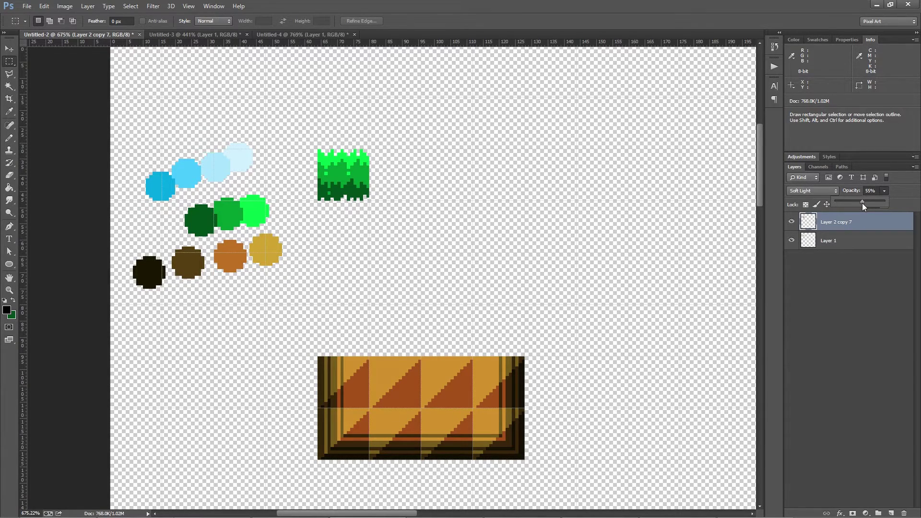
left_click(848, 310)
left_click(792, 221)
left_click(792, 224)
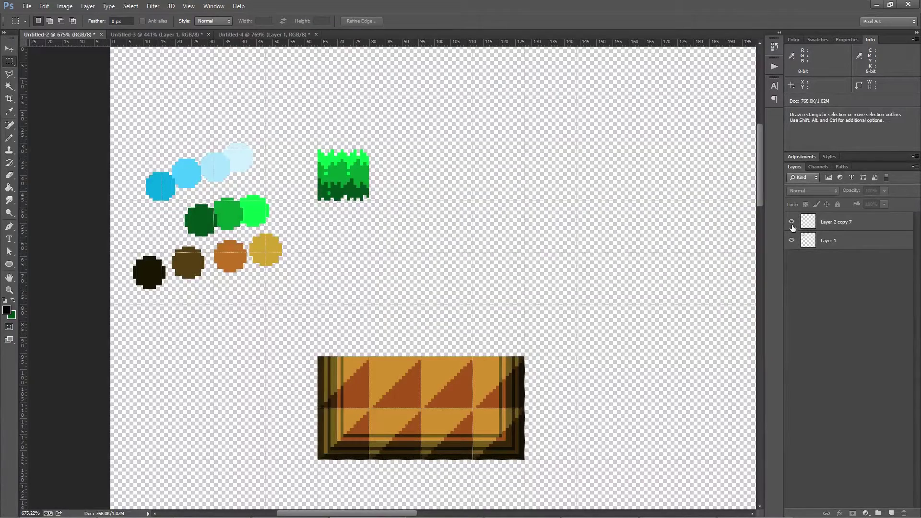
left_click(868, 223)
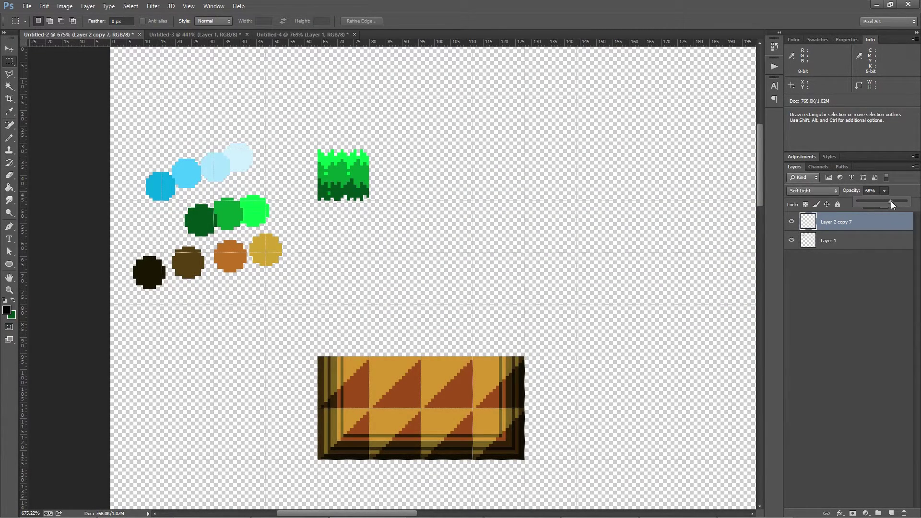
left_click_drag(891, 202, 886, 202)
left_click(499, 300)
Add Layer 1 to the selection alongside the pattern layer for merging.
key("shift")
left_click(831, 243, "shift")
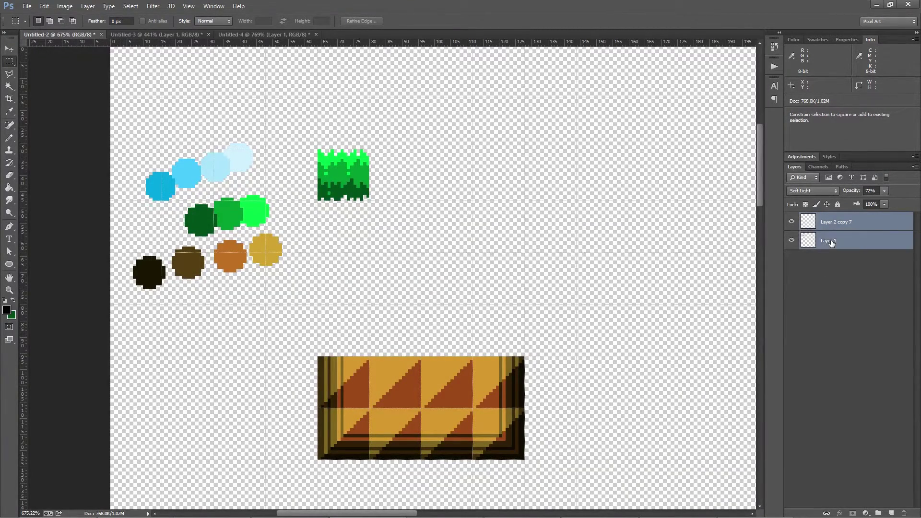
right_click(831, 242)
Merge the Soft Light pattern and Layer 1 into one layer.
left_click(760, 368)
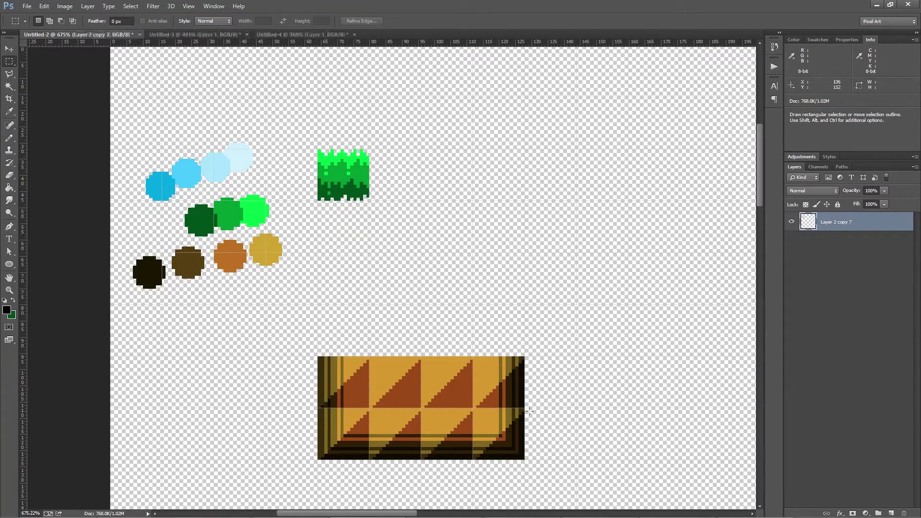
scroll(443, 383, "down", 5)
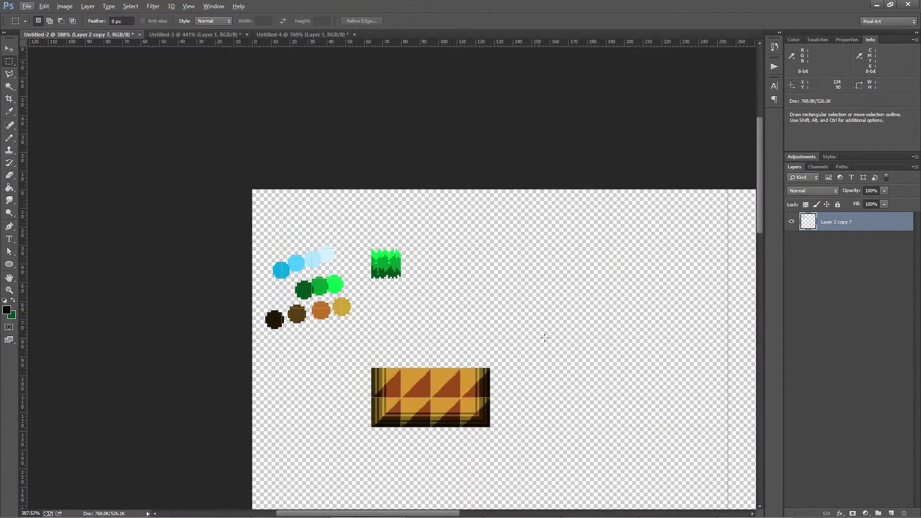
scroll(410, 419, "up", 5)
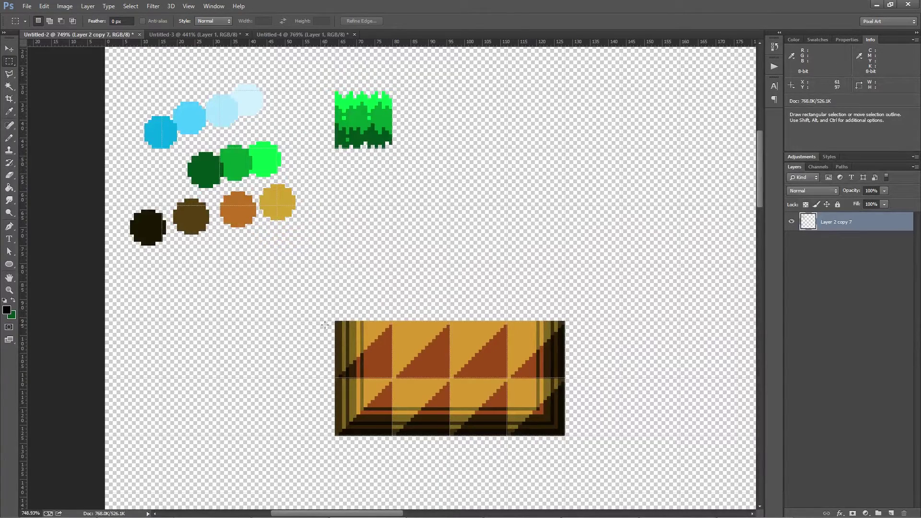
Copy a 64×16 px row of the dirt tile 16 px upward and deselect.
mouse_move(325, 325)
left_mouse_down()
mouse_move(374, 307)
mouse_move(564, 346)
mouse_move(566, 379)
mouse_move(380, 299)
mouse_move(336, 320)
left_mouse_up()
left_click_drag(407, 352, 402, 293)
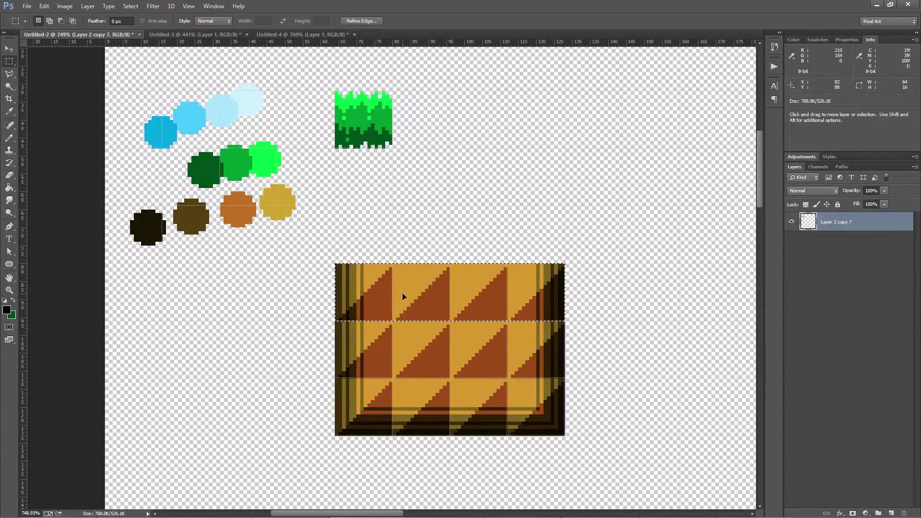
key("ctrl+d")
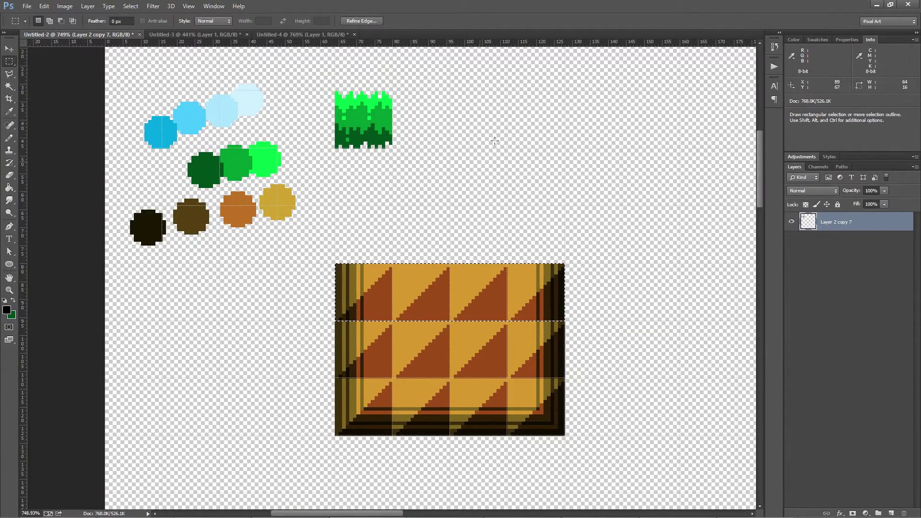
scroll(482, 214, "down", 4)
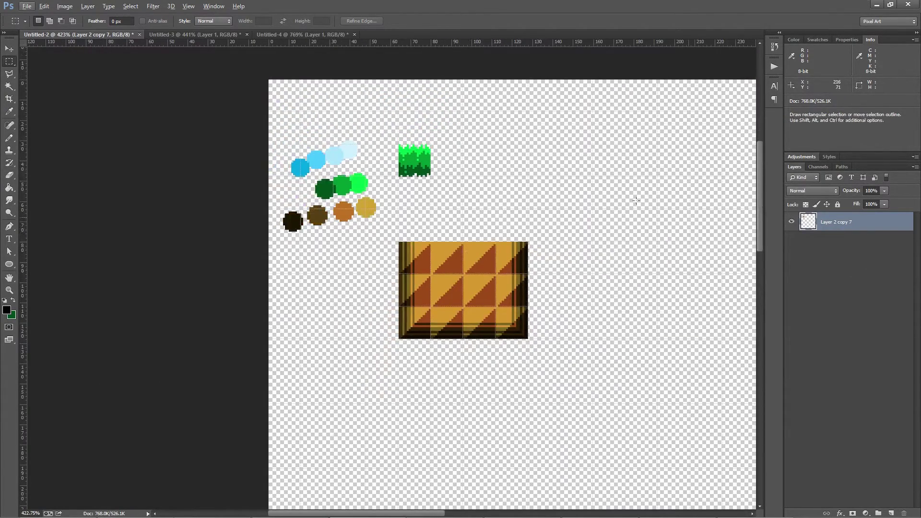
Cut the grass sprite onto its own layer and place it at the dirt tile's top-left.
left_click_drag(391, 133, 474, 202)
key("ctrl+x")
key("ctrl+v")
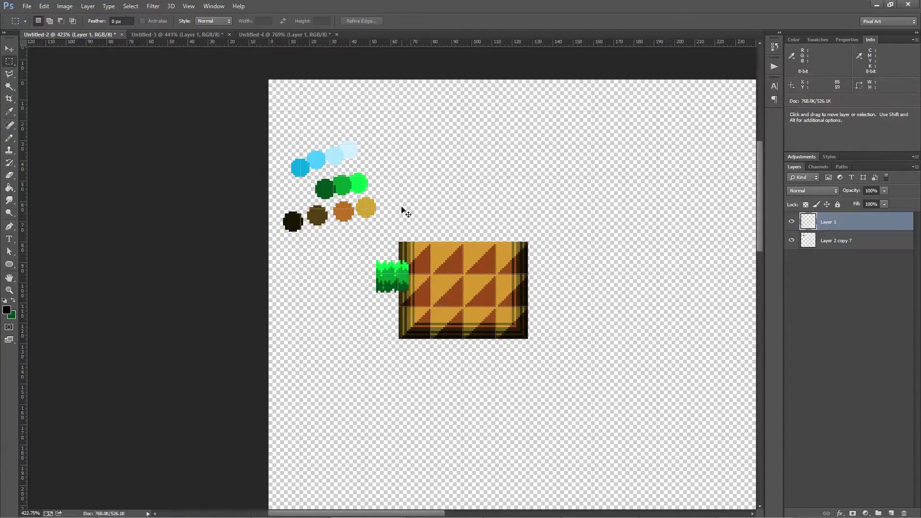
left_click_drag(383, 289, 406, 272)
scroll(417, 266, "up", 5)
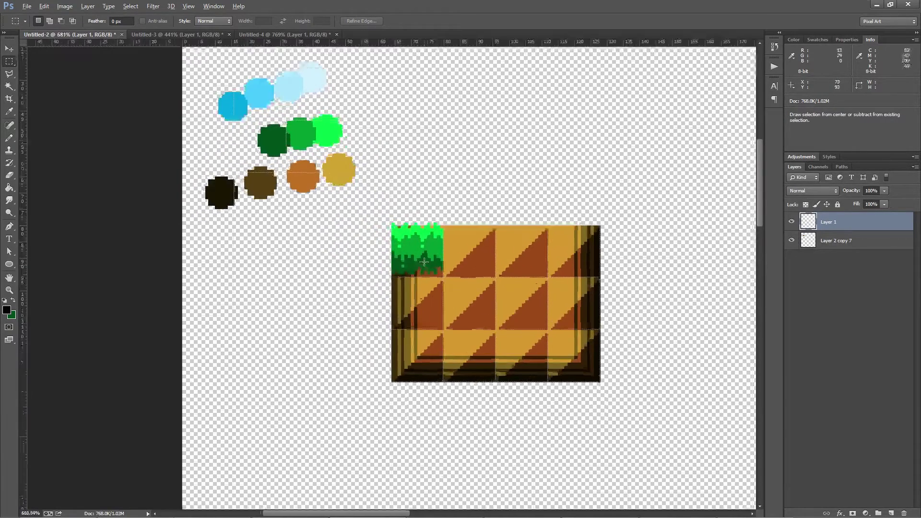
left_click_drag(490, 265, 365, 202)
left_click_drag(284, 187, 500, 188)
Copy the grass across the tile's top edge and merge the four grass layers.
left_click_drag(500, 188, 611, 185)
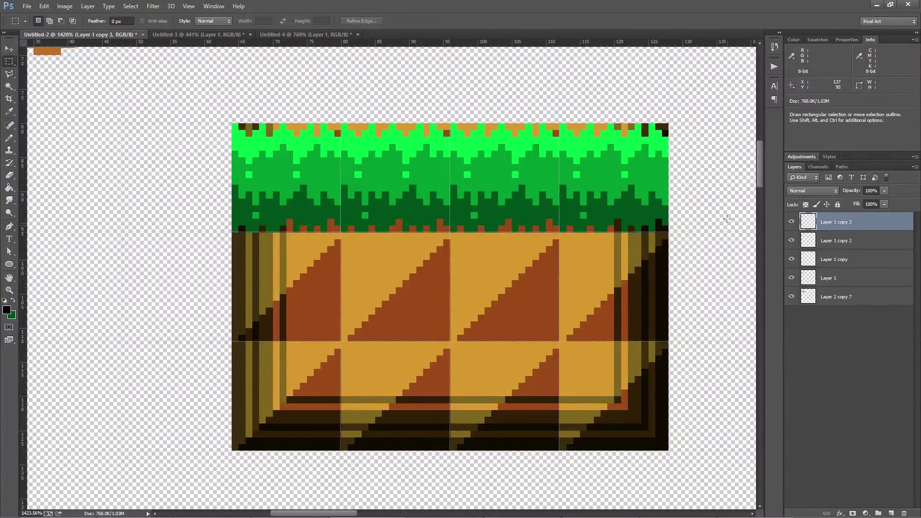
left_click(830, 278, "shift")
right_click(826, 278)
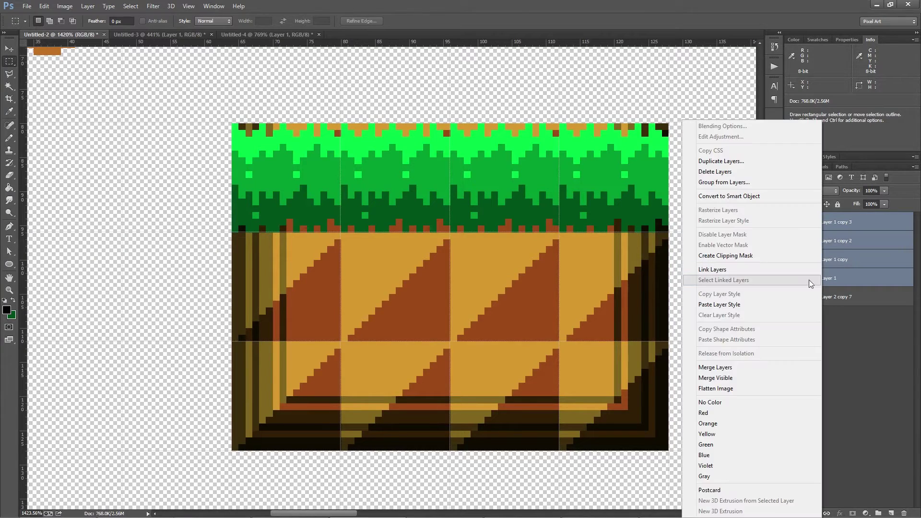
left_click(728, 368)
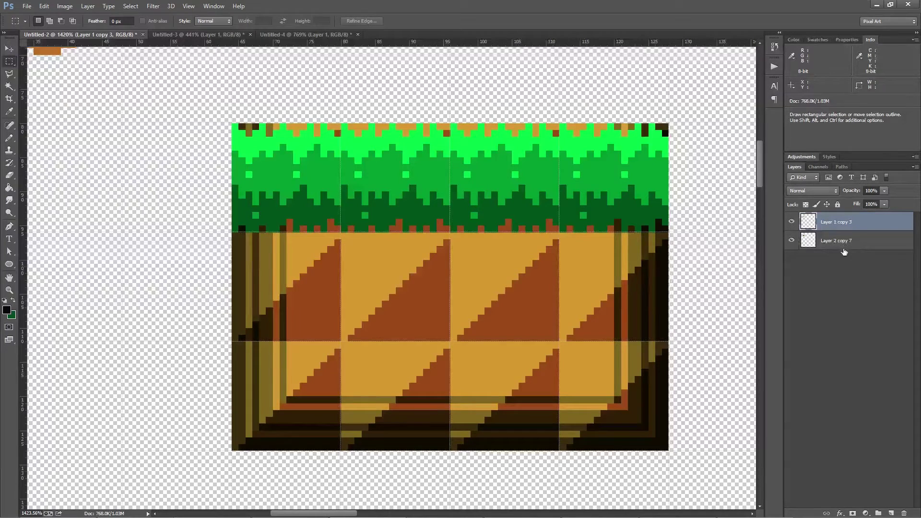
On Layer 2 copy 7, delete a 64×5 px strip of stray dirt above the grass.
left_click(814, 247)
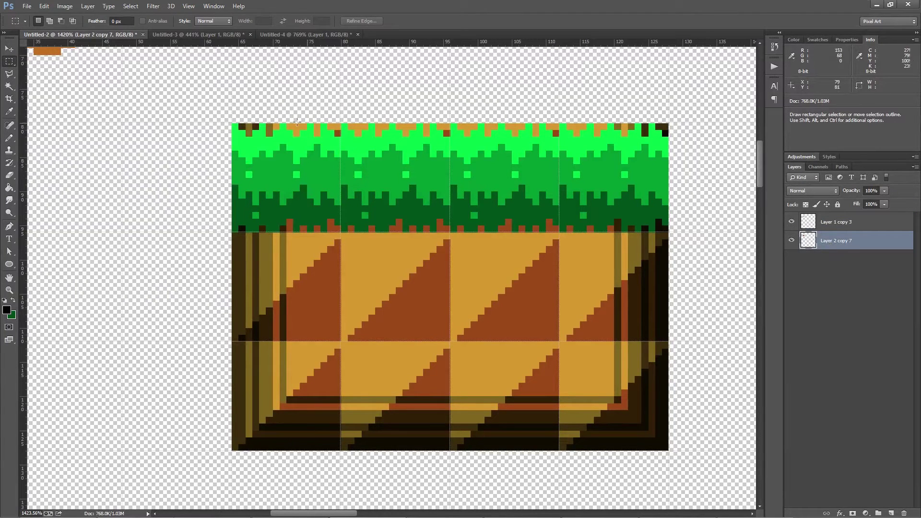
left_click_drag(222, 126, 673, 153)
key("Delete")
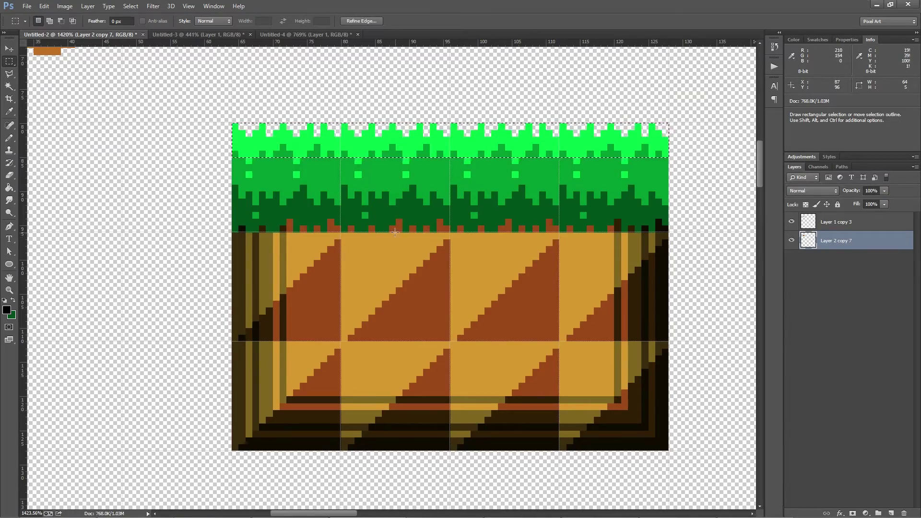
key("ctrl+d")
scroll(58, 227, "down", 5)
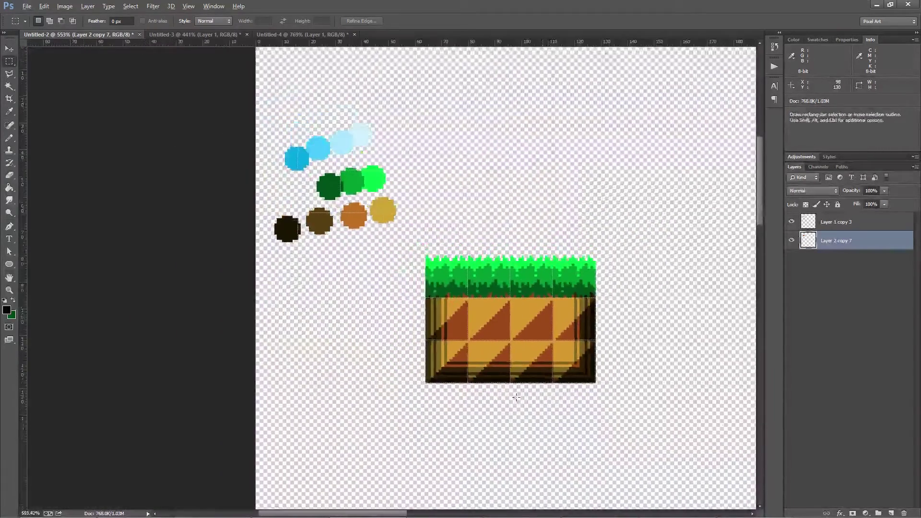
scroll(516, 397, "down", 1)
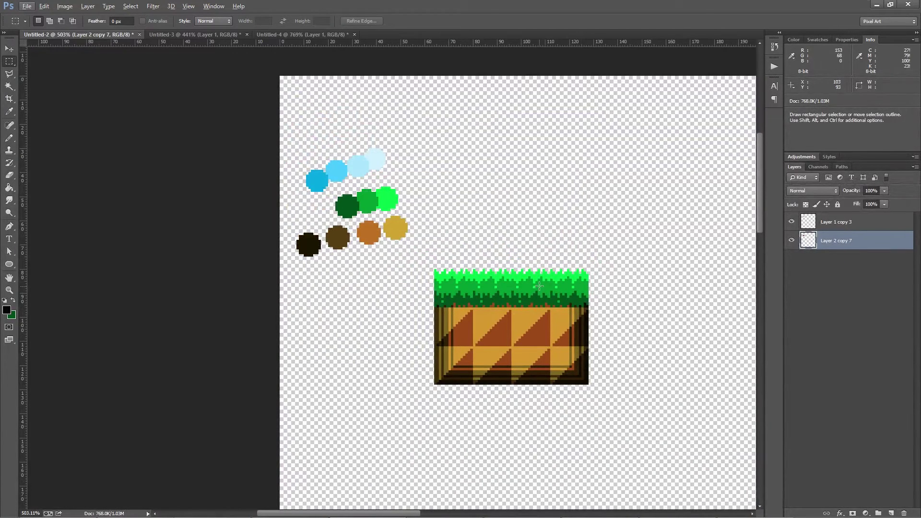
left_click(792, 222)
Compare the grass layer on and off, then open its Blending Options.
left_click(791, 222)
left_click(792, 222)
left_click(791, 222)
left_click(846, 221)
right_click(835, 228)
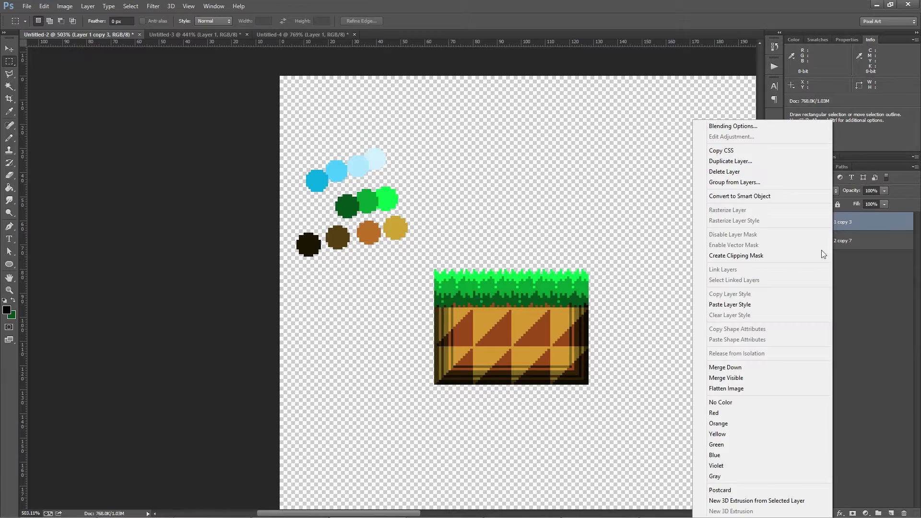
left_click(764, 130)
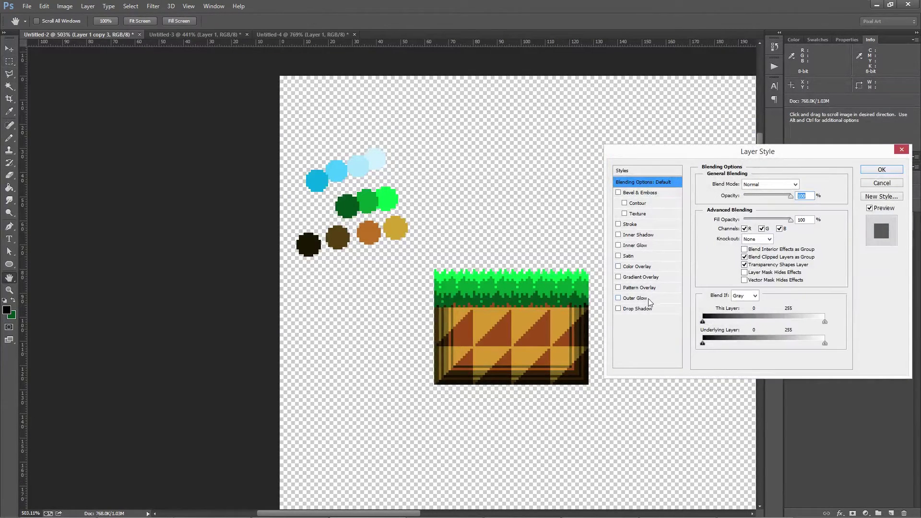
Apply a drop shadow with 90° angle, 4 px distance and size 0.
left_click(638, 309)
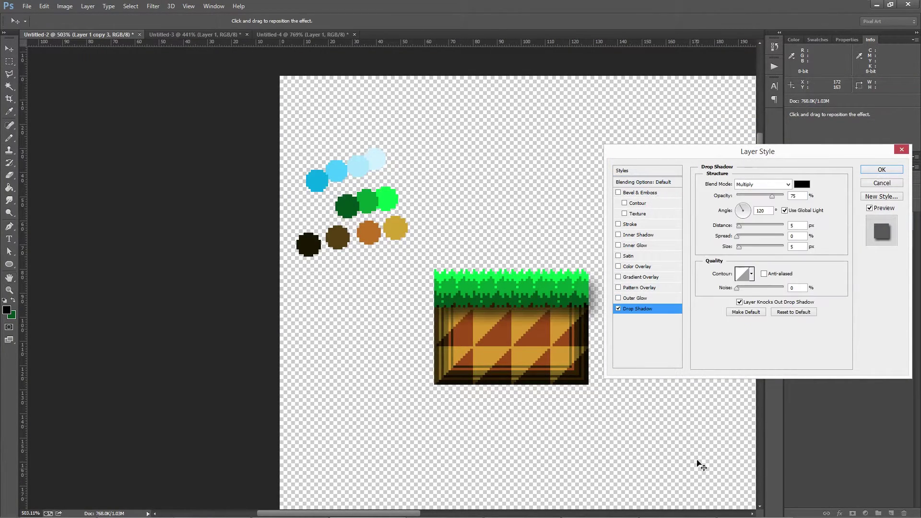
double_click(761, 210)
type("90")
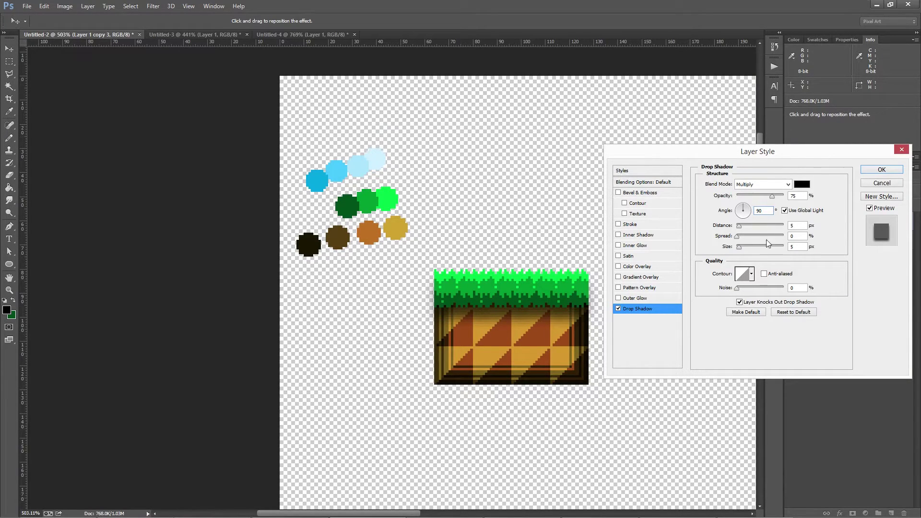
left_click_drag(737, 249, 727, 250)
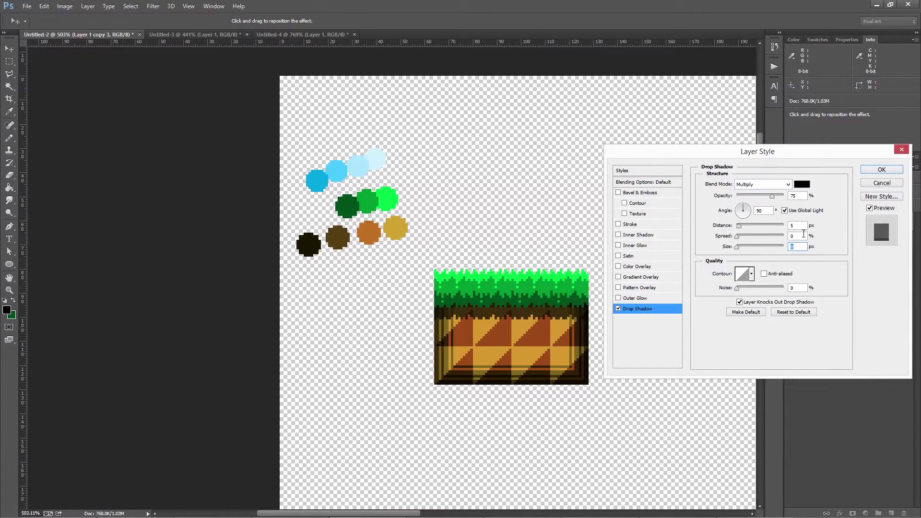
left_click(801, 225)
type("4")
key("Tab")
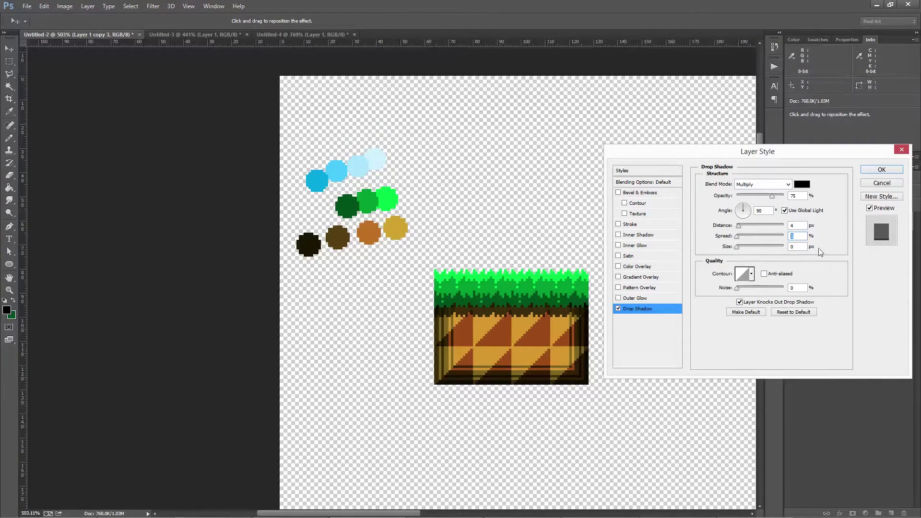
left_click(881, 170)
Merge the shadowed grass layer and Layer 2 copy 7 into Layer 1 copy 3.
key("m")
scroll(549, 319, "up", 2)
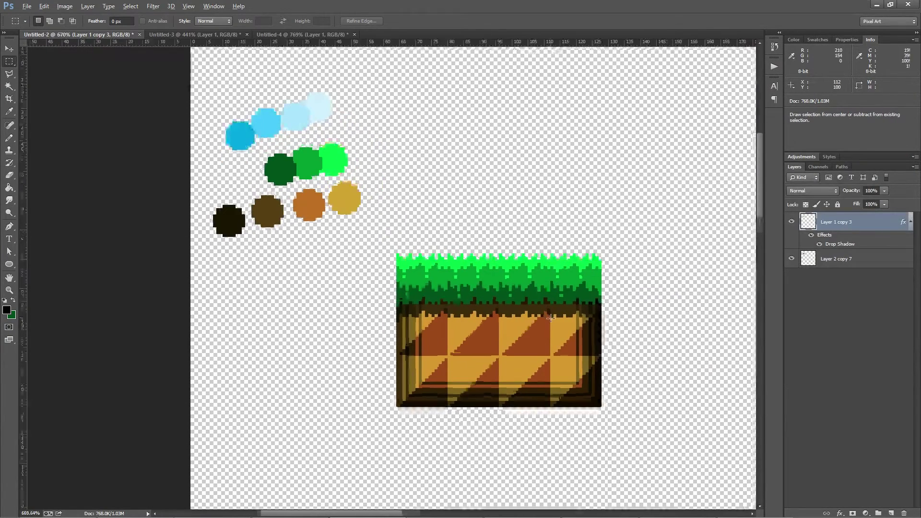
scroll(551, 318, "up", 1)
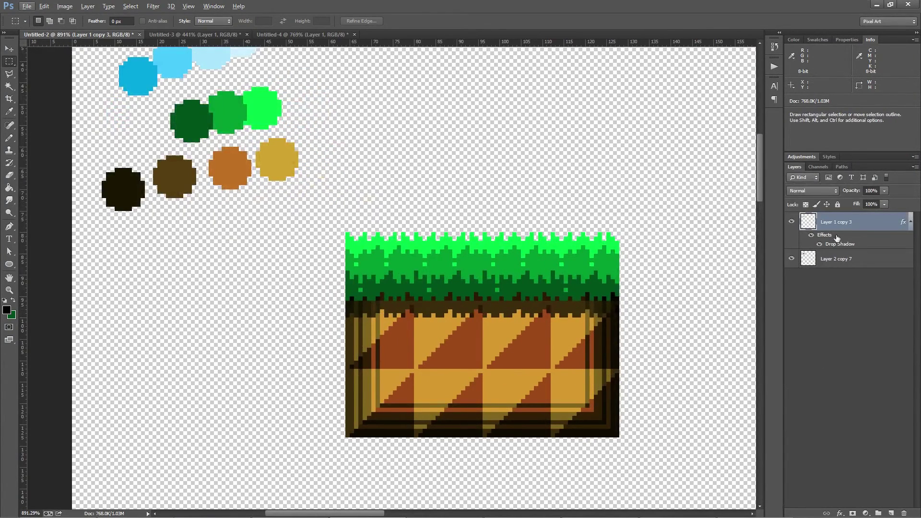
key("shift")
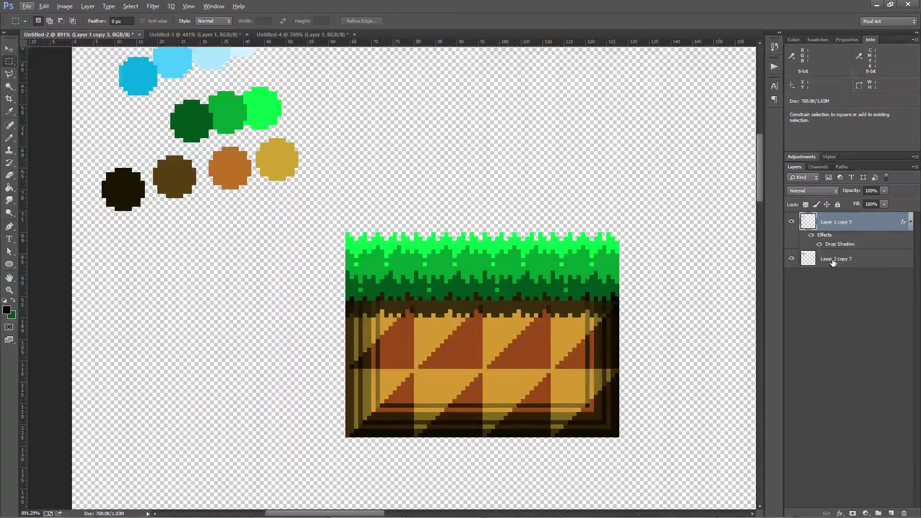
left_click(832, 262, "shift")
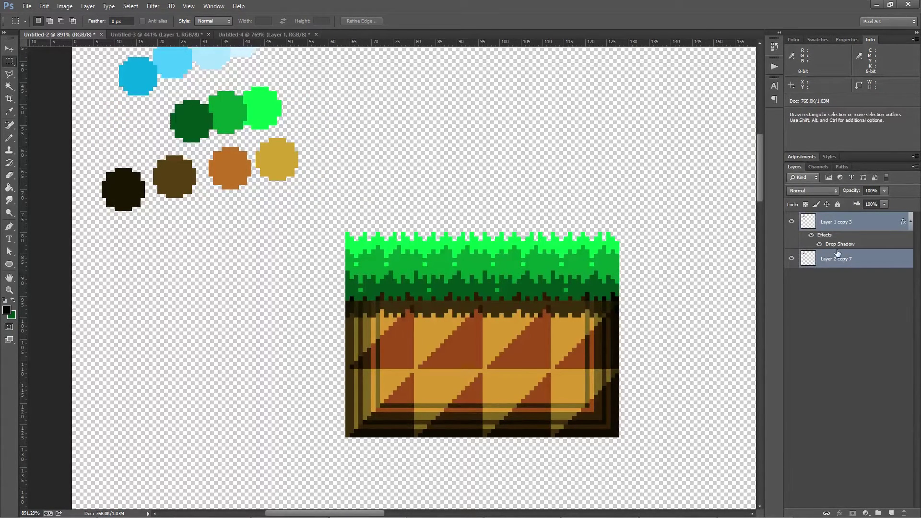
right_click(838, 258)
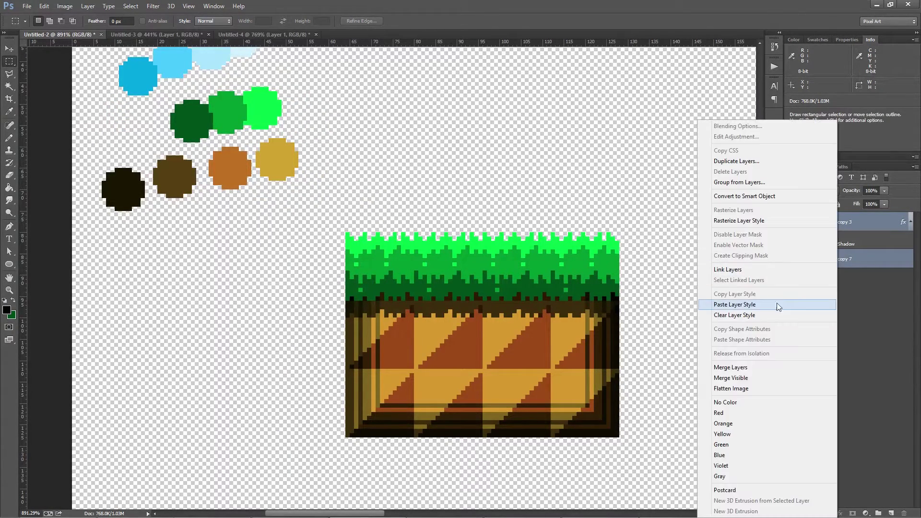
left_click(753, 368)
double_click(811, 236)
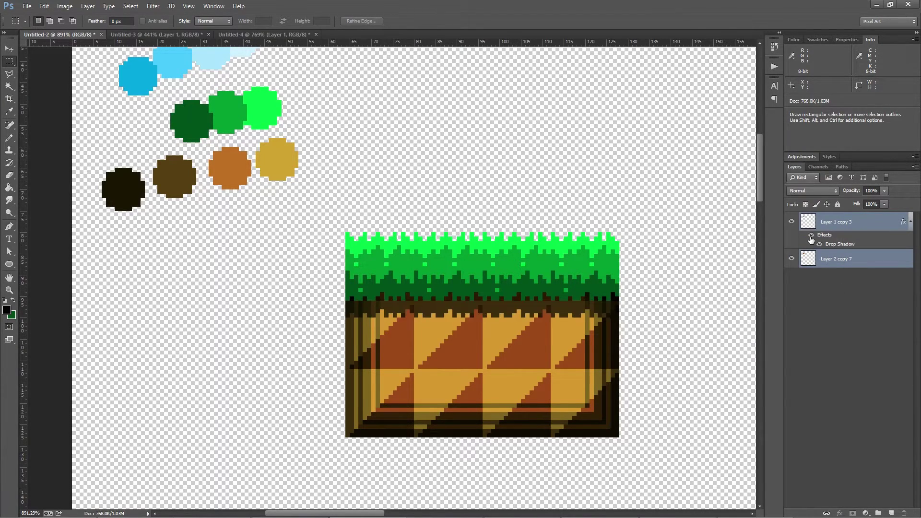
right_click(825, 259)
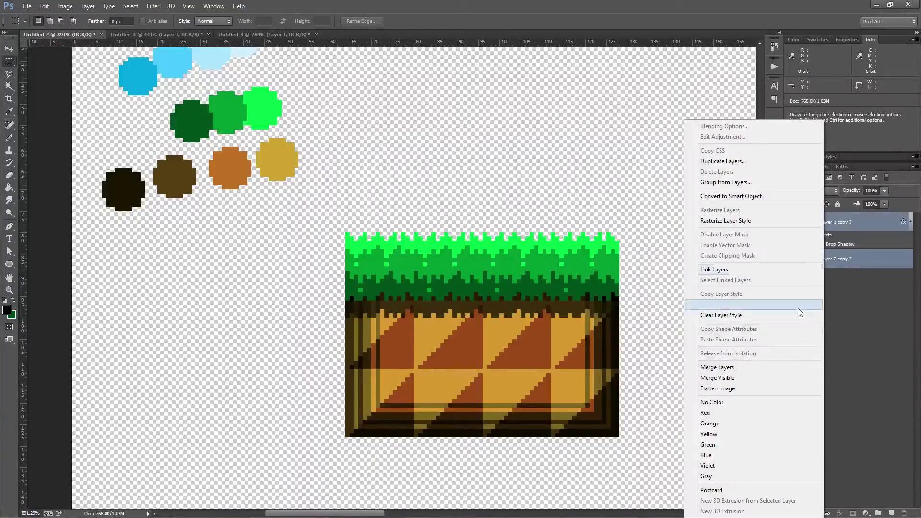
left_click(754, 367)
scroll(398, 350, "down", 3)
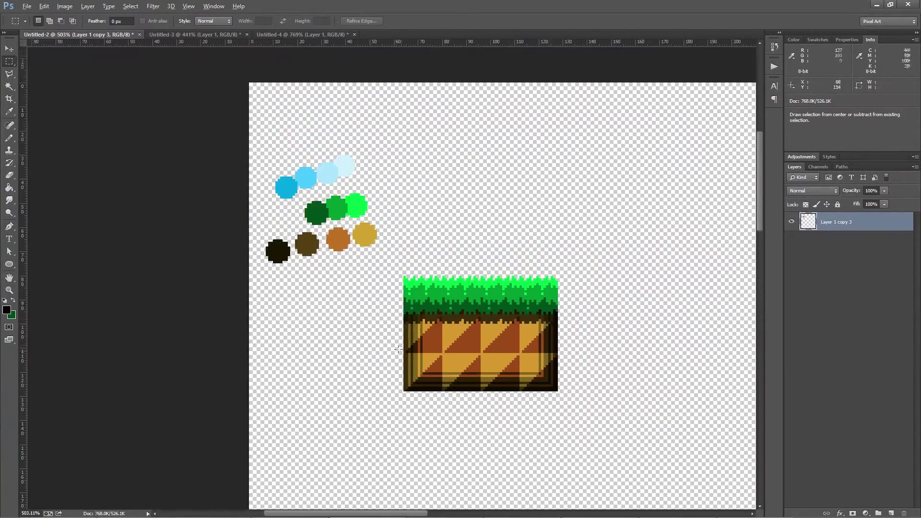
scroll(398, 349, "up", 4)
Zoom out to view the whole merged grass-and-dirt tile.
scroll(432, 341, "down", 3)
scroll(455, 332, "up", 5)
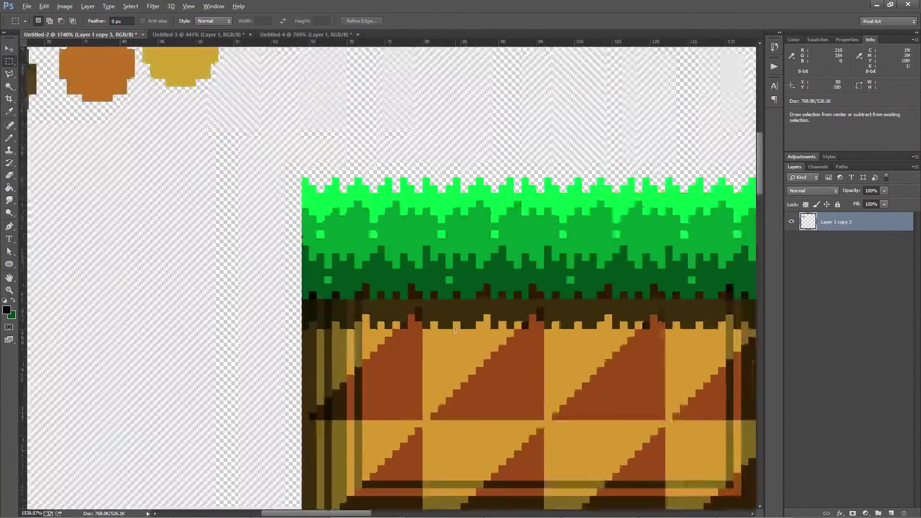
scroll(455, 332, "up", 3)
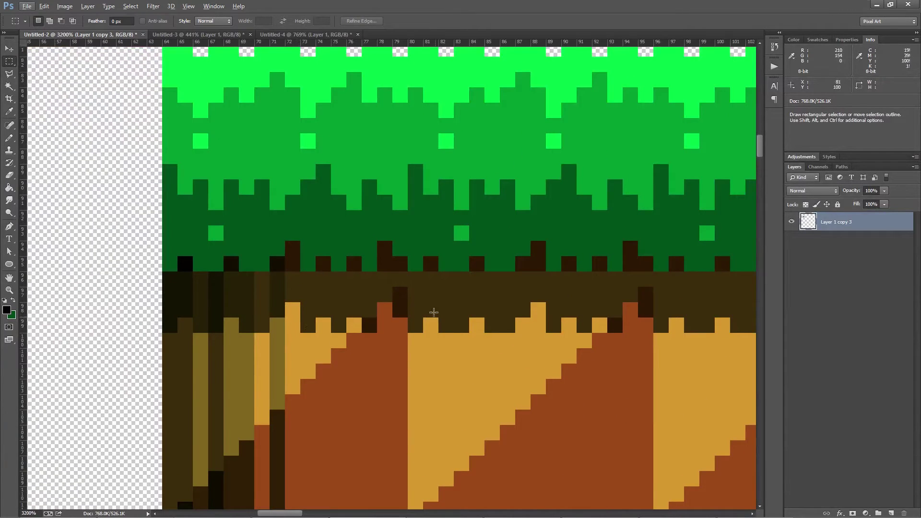
key("h")
key("alt+h")
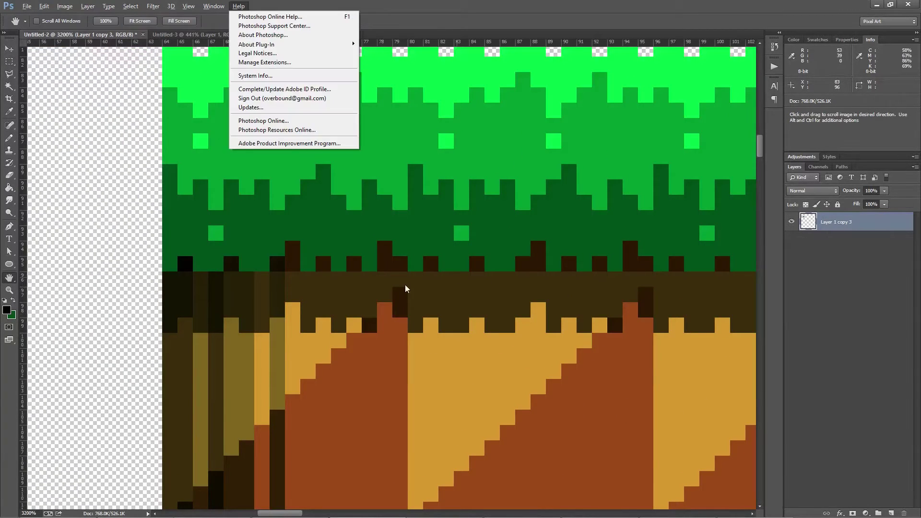
key("Escape")
key("alt")
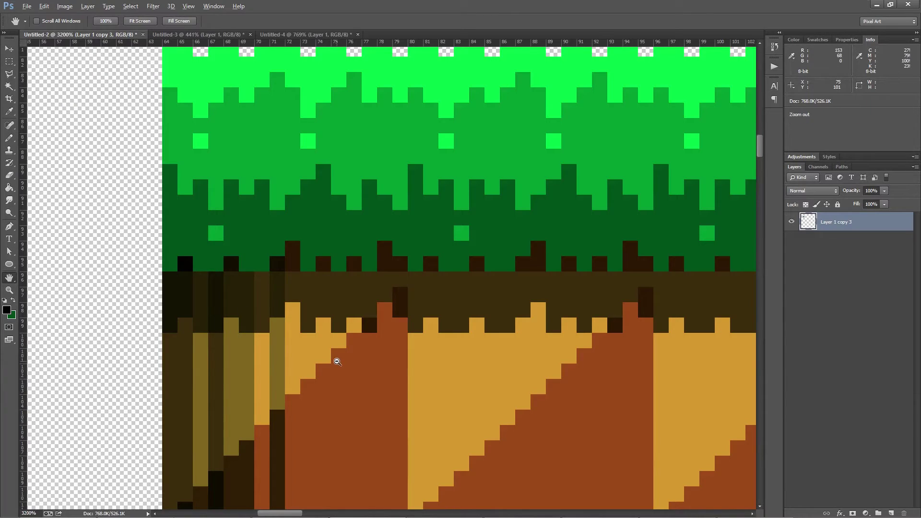
left_click(323, 405, "alt")
scroll(283, 443, "up", 3)
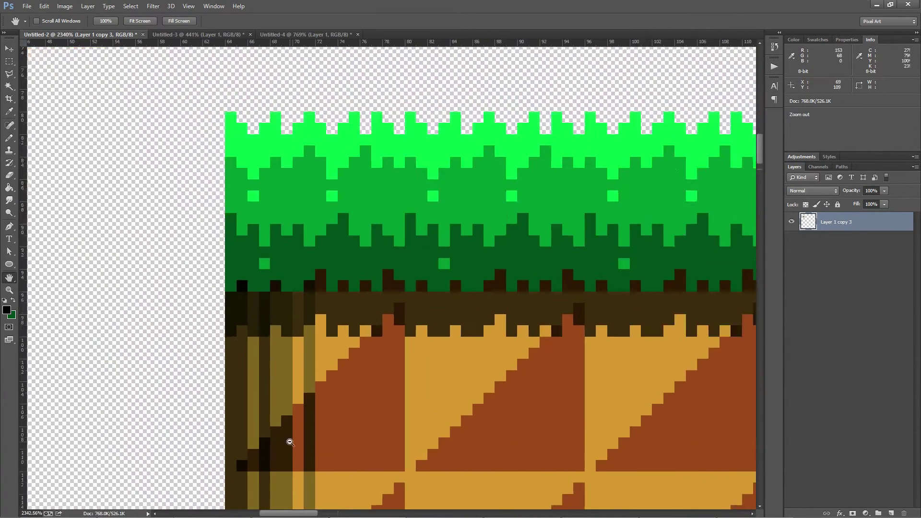
key("m")
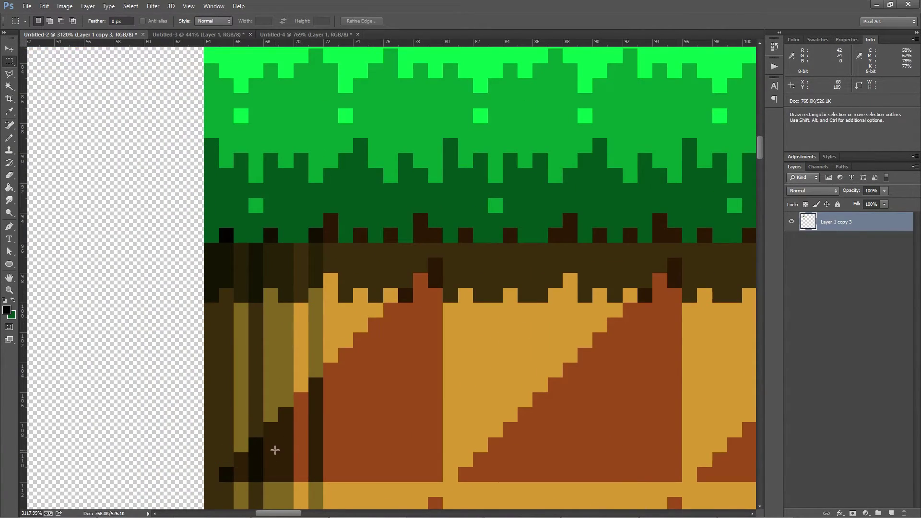
With the Paint Bucket, sample darker browns from the tile's columns and left edge.
key("g")
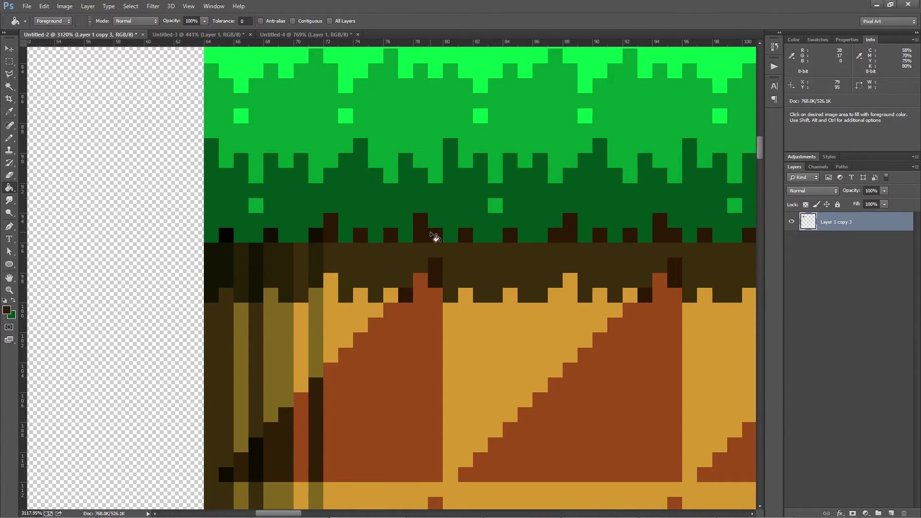
key("alt")
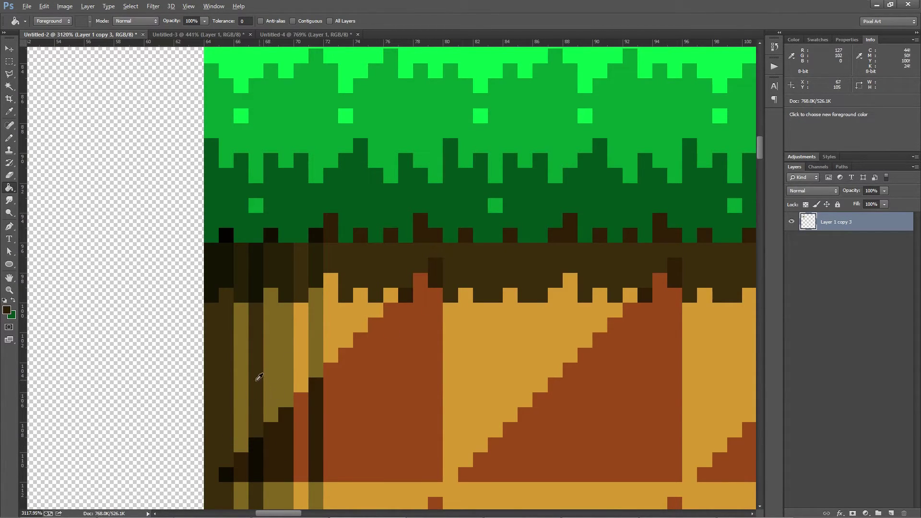
left_click(265, 371, "alt")
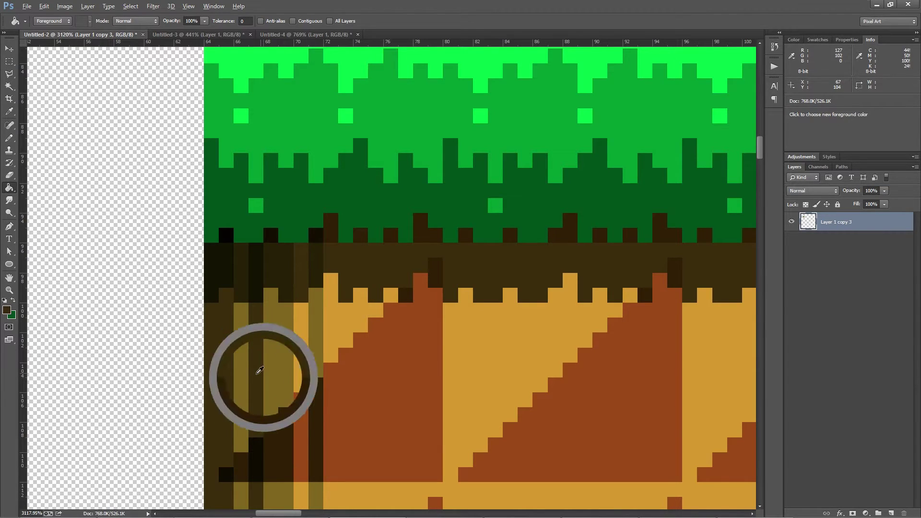
scroll(259, 263, "down", 4)
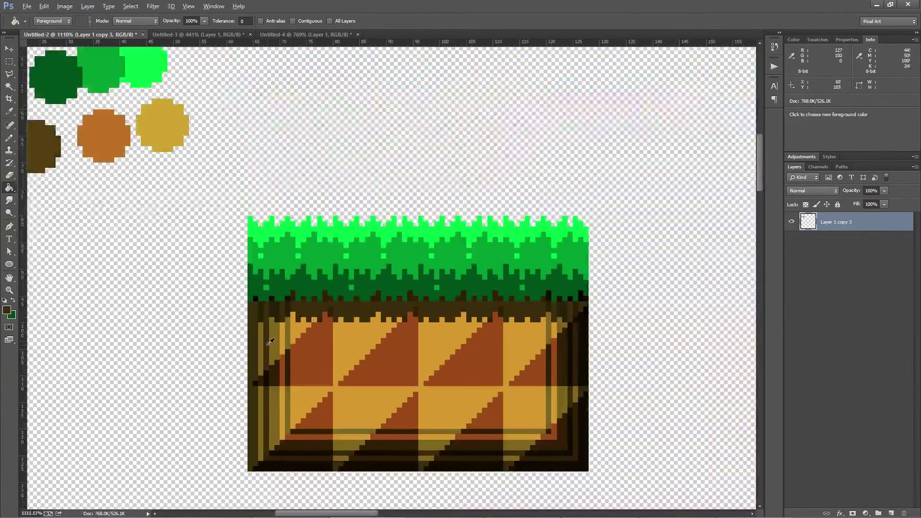
left_click(267, 379, "alt")
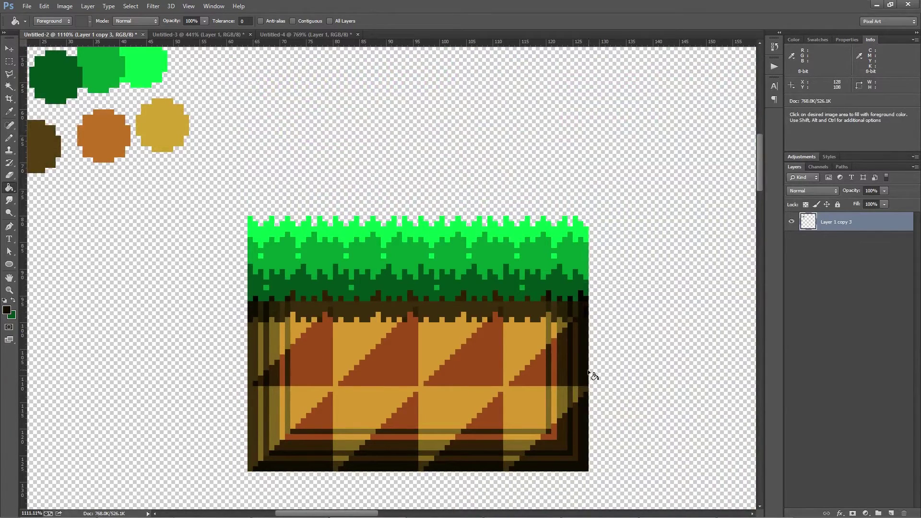
scroll(599, 336, "up", 2)
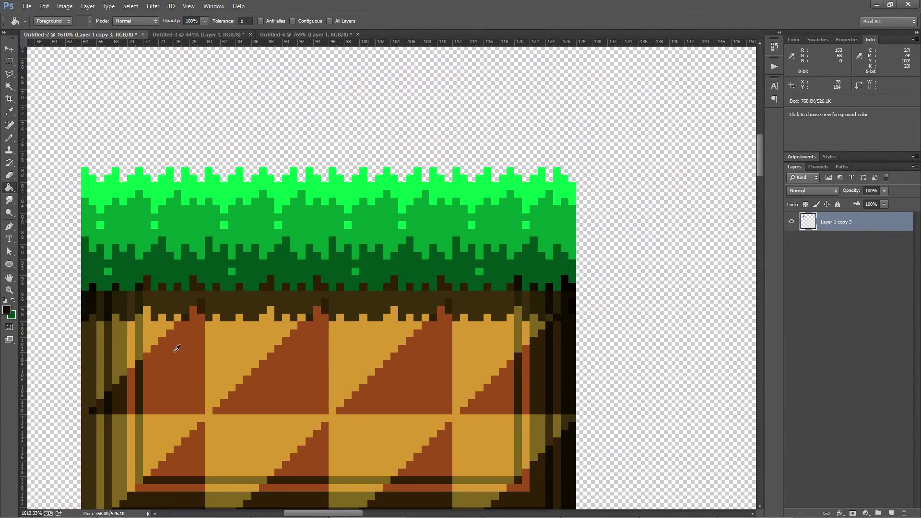
left_click(87, 342, "alt")
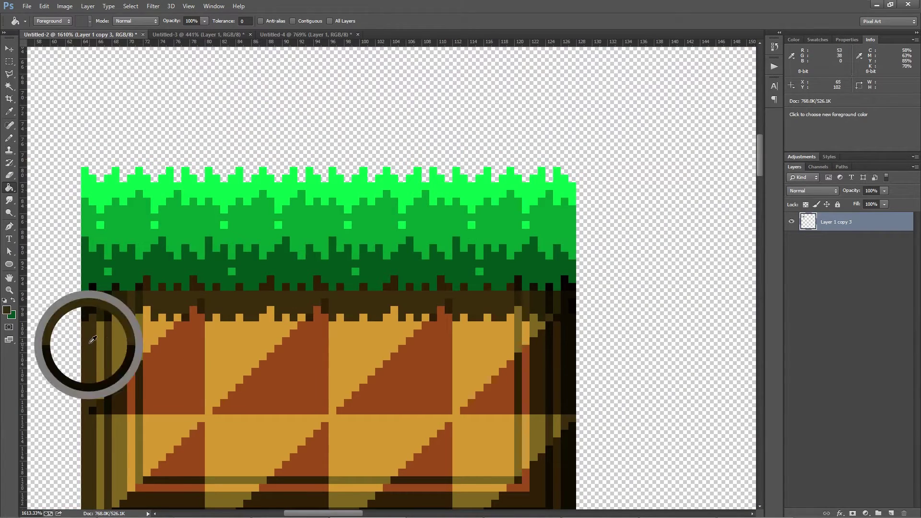
Recolour the near-black and olive edge pixels with dark brown, then deselect.
left_click(539, 307)
left_click(539, 318)
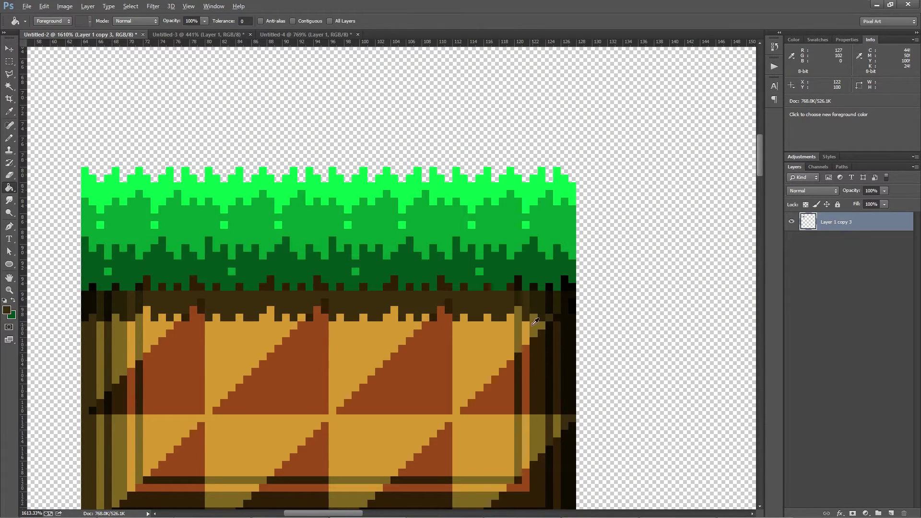
left_click(539, 320, "alt")
scroll(503, 333, "down", 4)
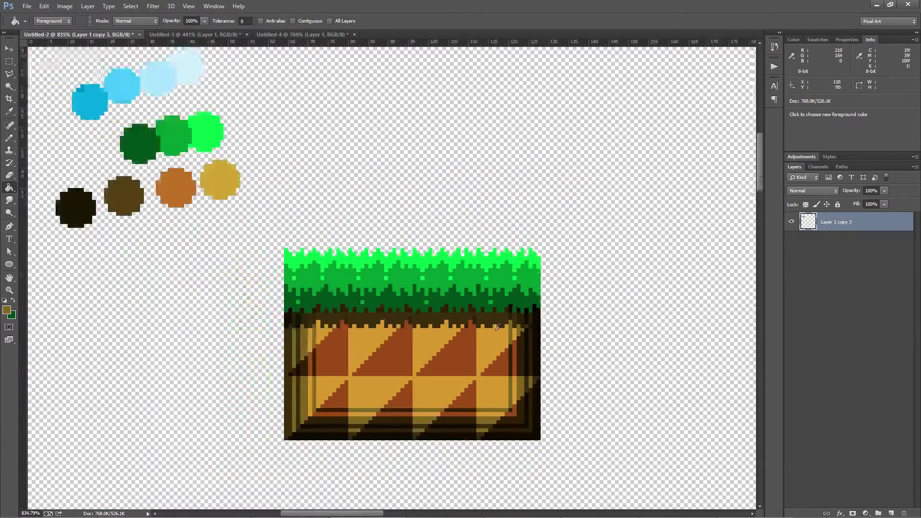
left_click(6, 60)
scroll(394, 378, "down", 4)
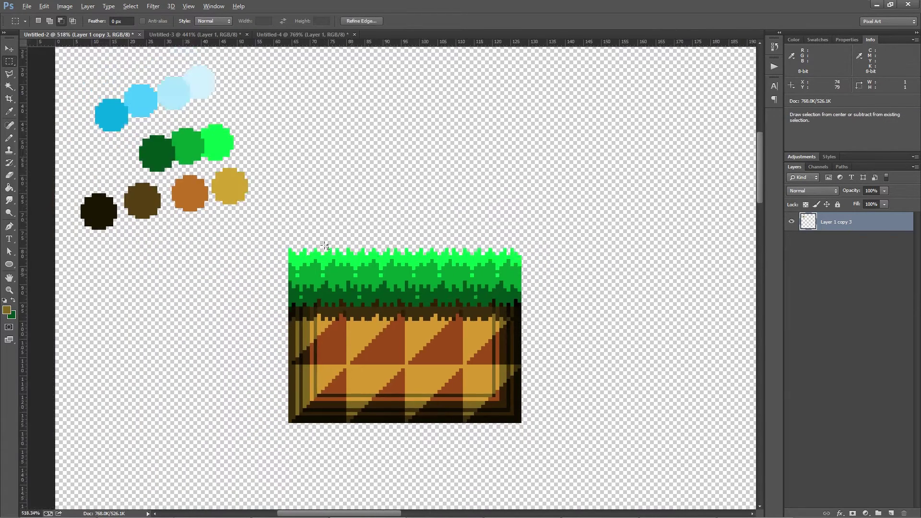
left_click(438, 326)
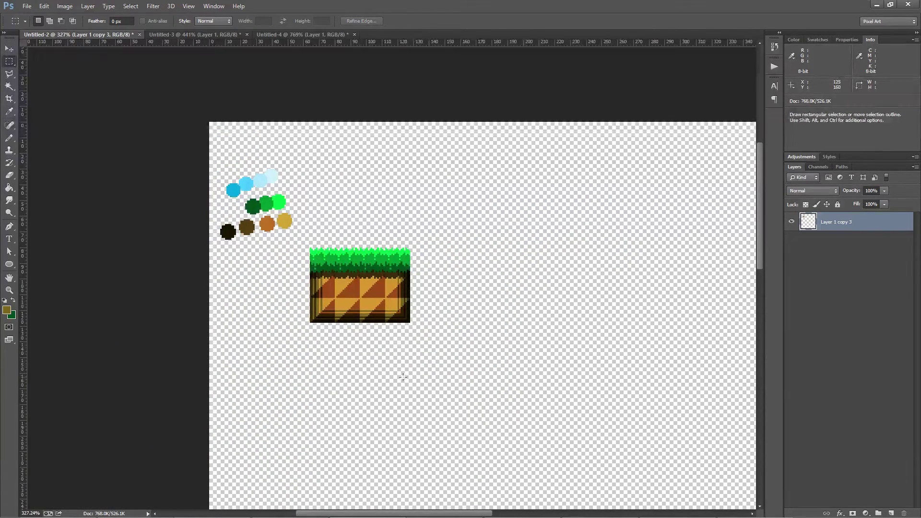
scroll(393, 376, "down", 2)
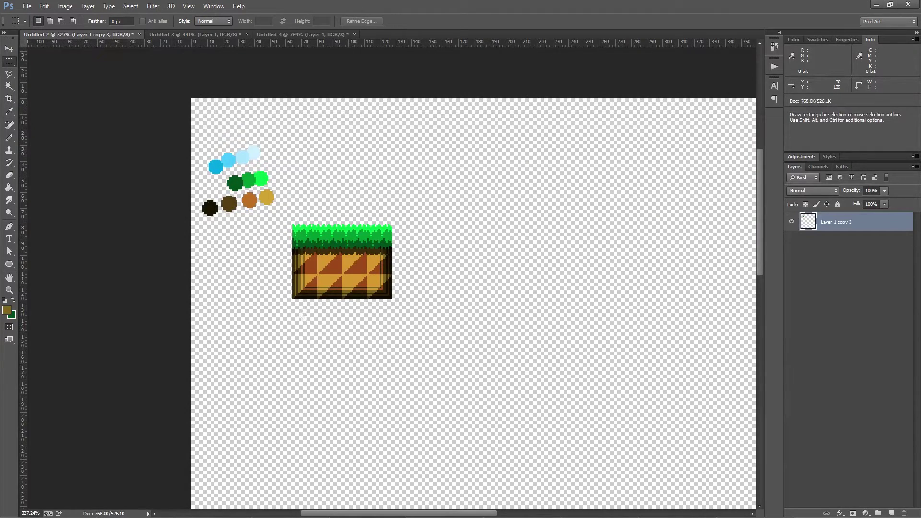
Select a 64×64 px square above the tile; a strong blue fill is tried and undone.
scroll(316, 211, "up", 1)
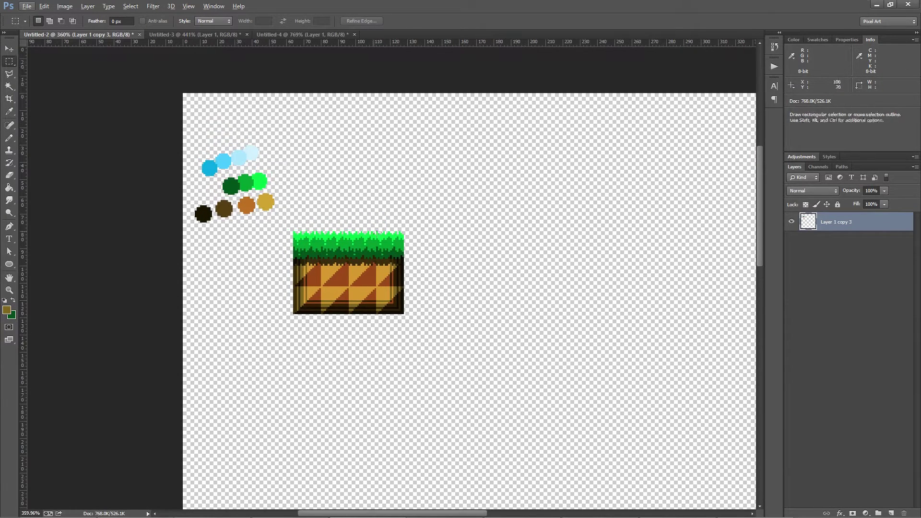
scroll(319, 128, "up", 3)
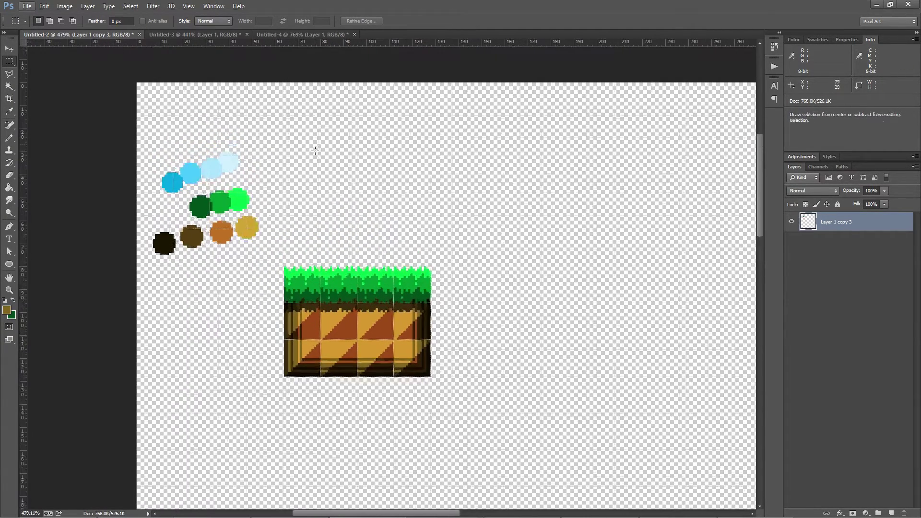
mouse_move(285, 118)
left_mouse_down()
mouse_move(419, 222)
mouse_move(430, 265)
left_mouse_up()
key("g")
left_click(175, 185, "alt")
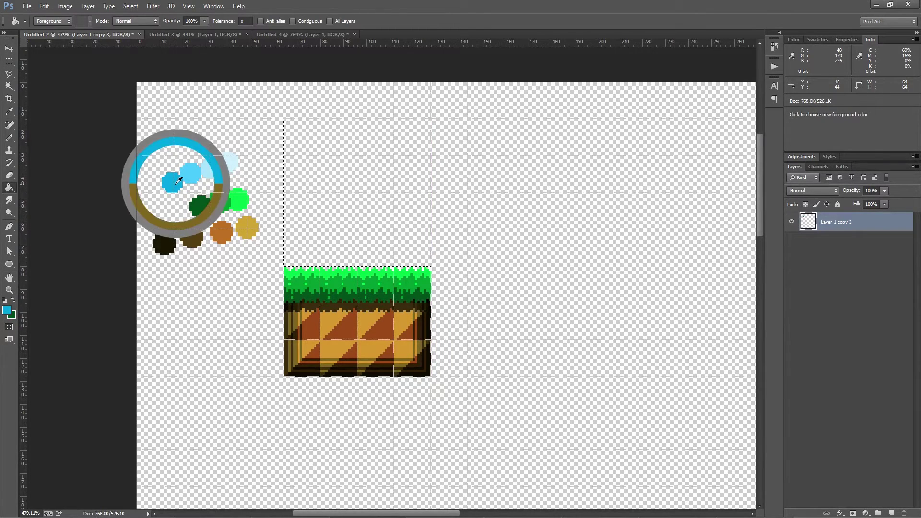
left_click(287, 181)
left_click(9, 61)
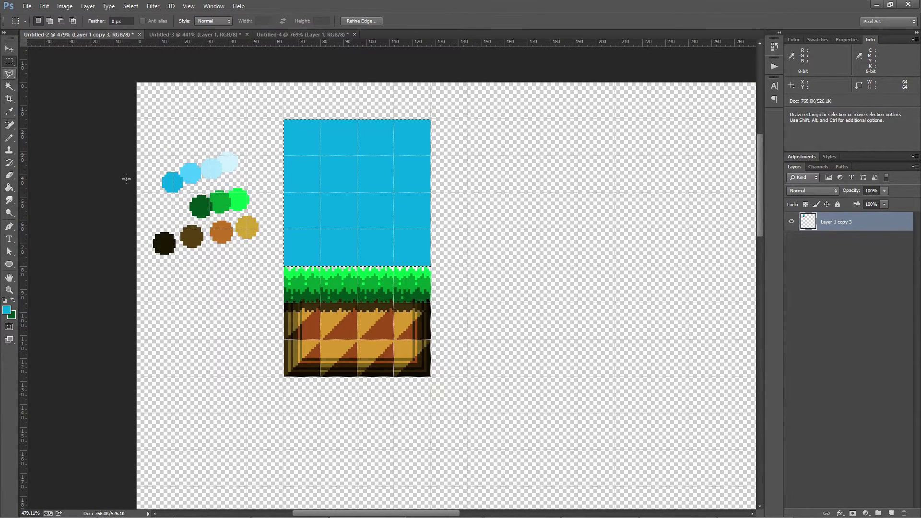
key("ctrl+z")
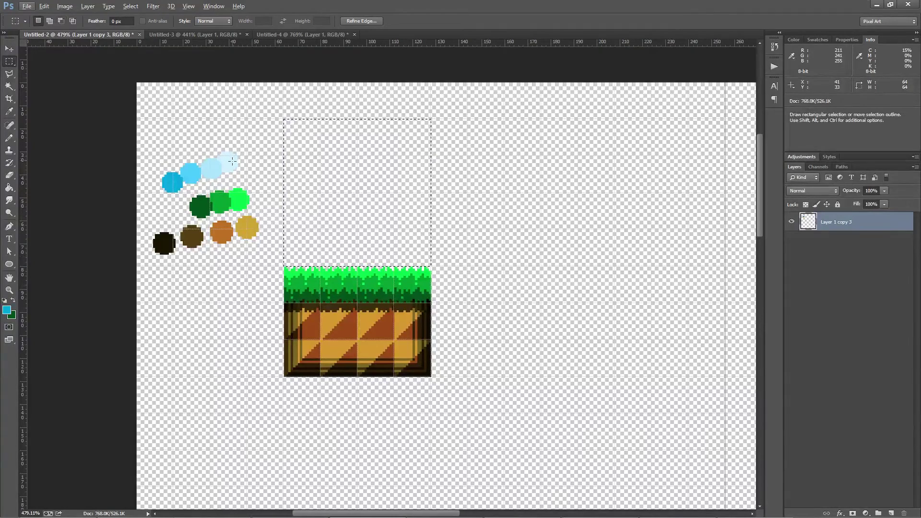
Fill the square with pale sky blue sampled from the palette.
key("alt")
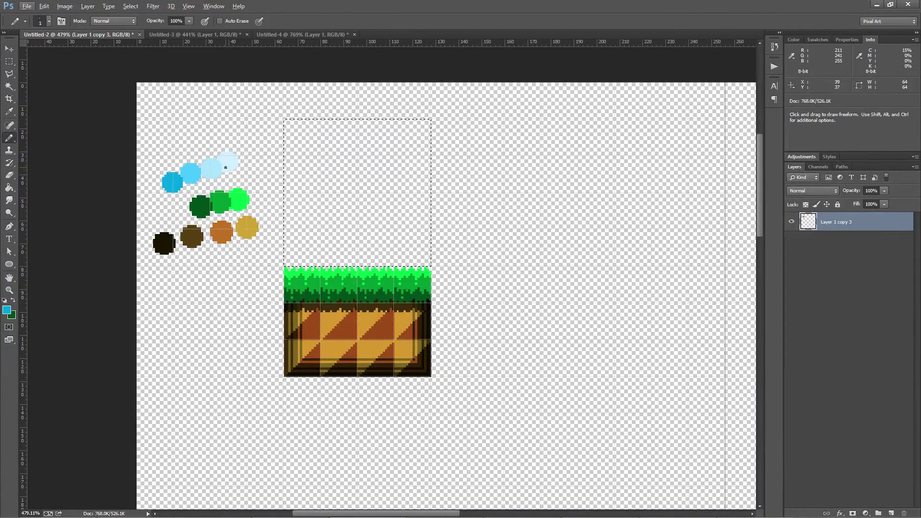
key("Left")
key("Down")
key("Escape")
left_click(231, 164, "alt")
left_click(232, 164, "alt")
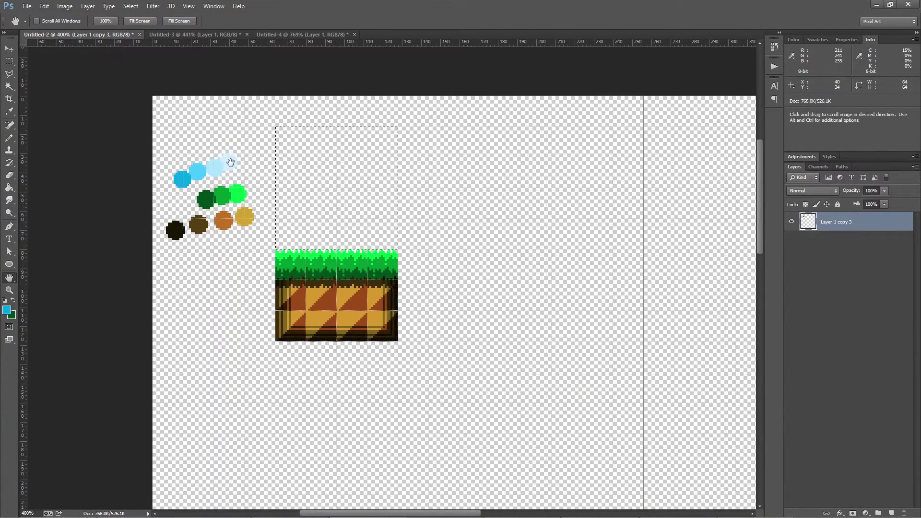
key("b")
left_click(232, 157, "alt")
key("g")
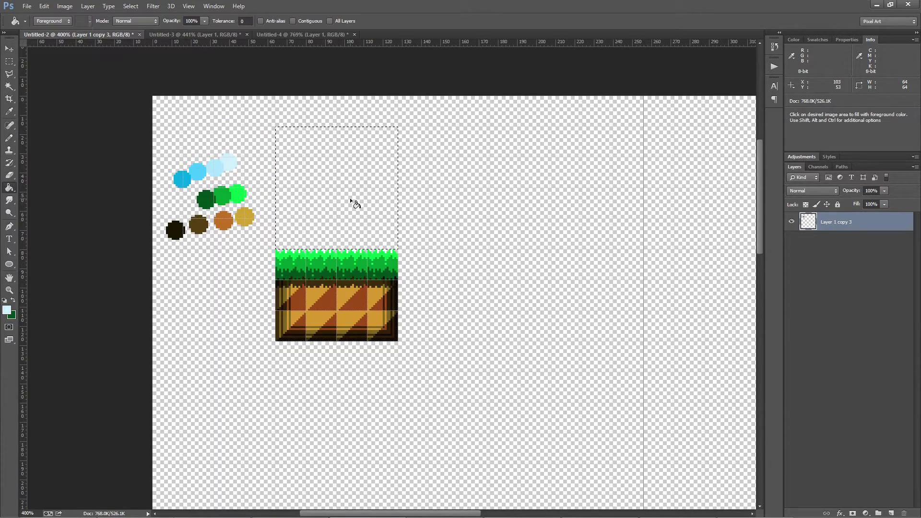
left_click(354, 199)
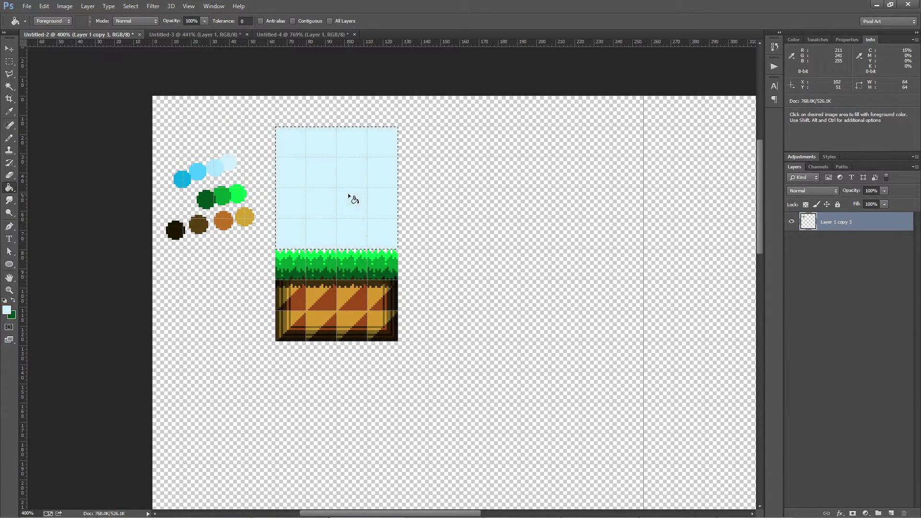
left_click(9, 61)
scroll(269, 158, "up", 3, "alt")
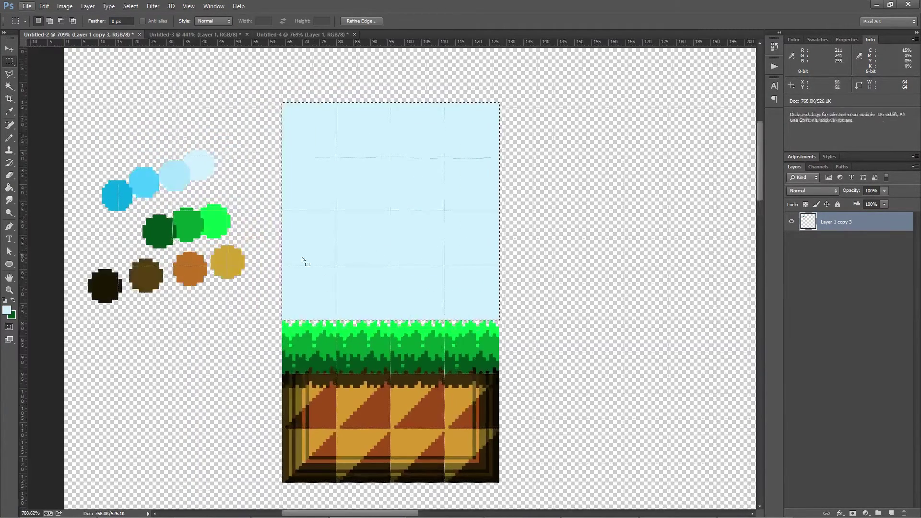
Select the top 16-pixel strip of sky and fill it with dark cyan.
key("ctrl+d")
mouse_move(280, 101)
left_mouse_down()
mouse_move(502, 191)
mouse_move(492, 211)
mouse_move(497, 157)
left_mouse_up()
key("g")
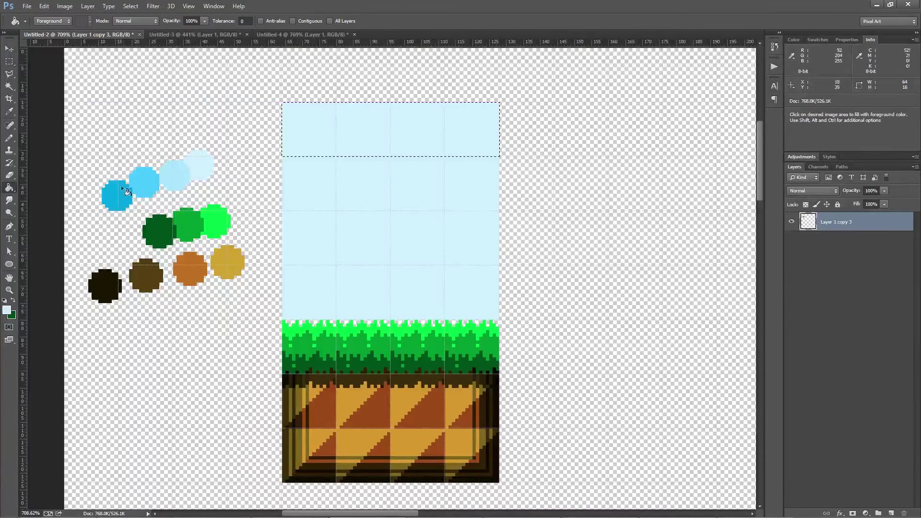
left_click(117, 192, "alt")
left_click(359, 132)
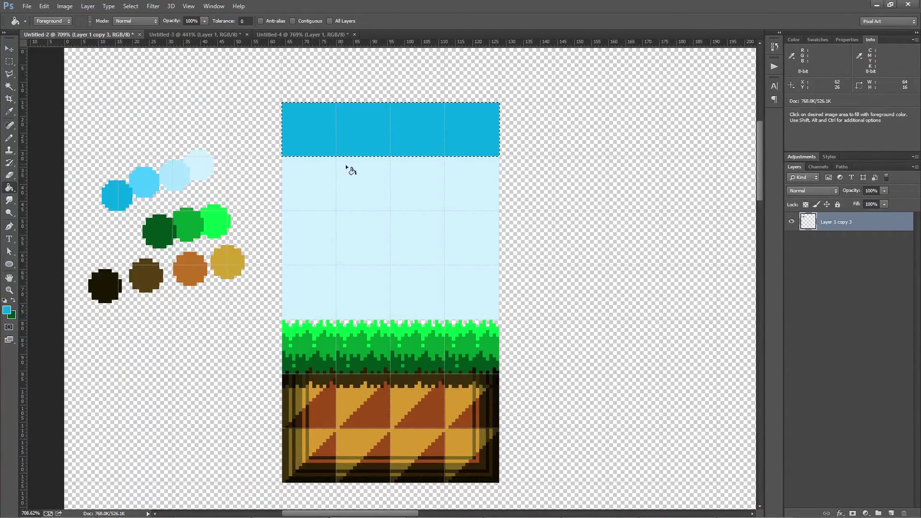
Move the selection down to the next strip and fill it with medium cyan.
key("m")
mouse_move(378, 131)
left_mouse_down()
mouse_move(384, 158)
mouse_move(374, 186)
left_mouse_up()
key("g")
left_click(146, 186, "alt")
left_click(408, 192)
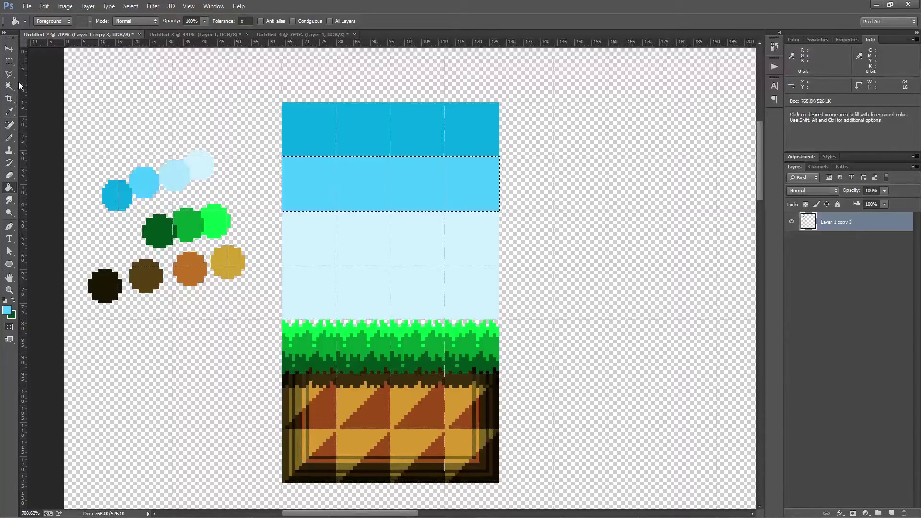
Fill the remaining pale lower sky with light blue, redoing a fill that hit a palette circle.
left_click(9, 62)
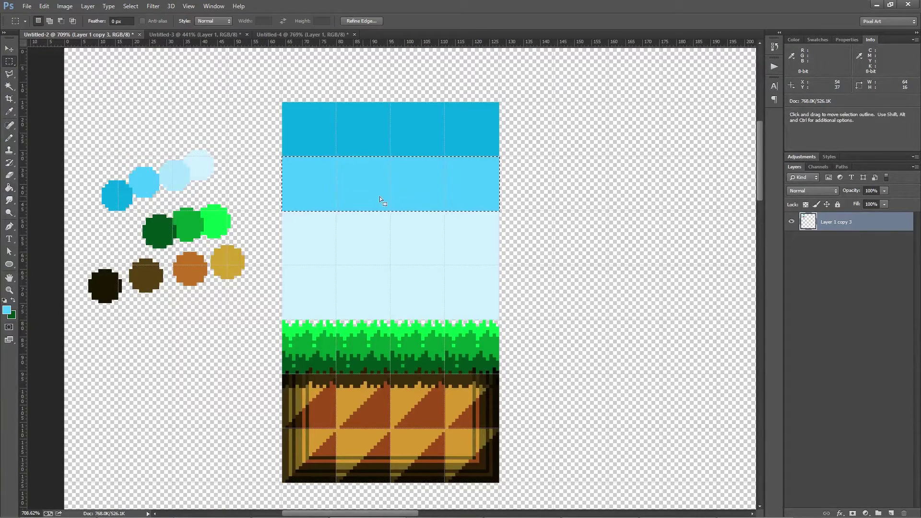
left_click_drag(362, 184, 360, 238)
key("ctrl+d")
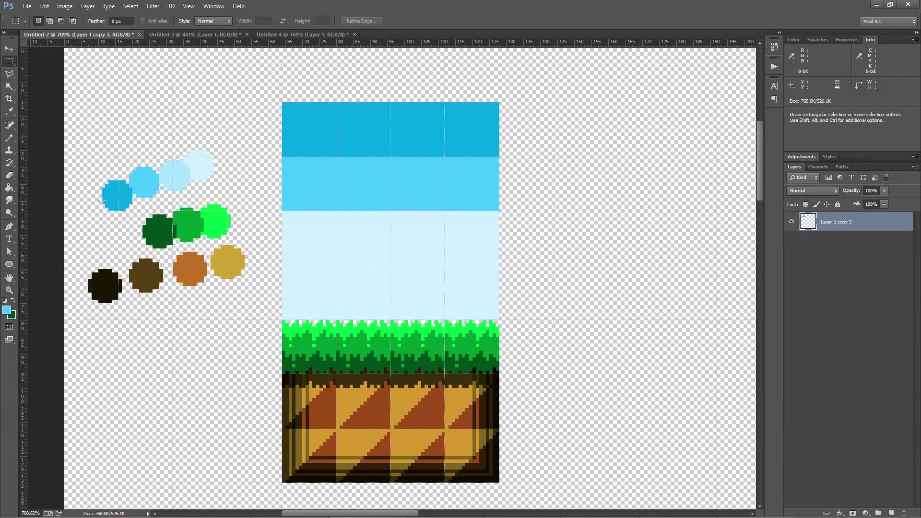
key("g")
left_click(181, 174, "alt")
left_click(380, 269)
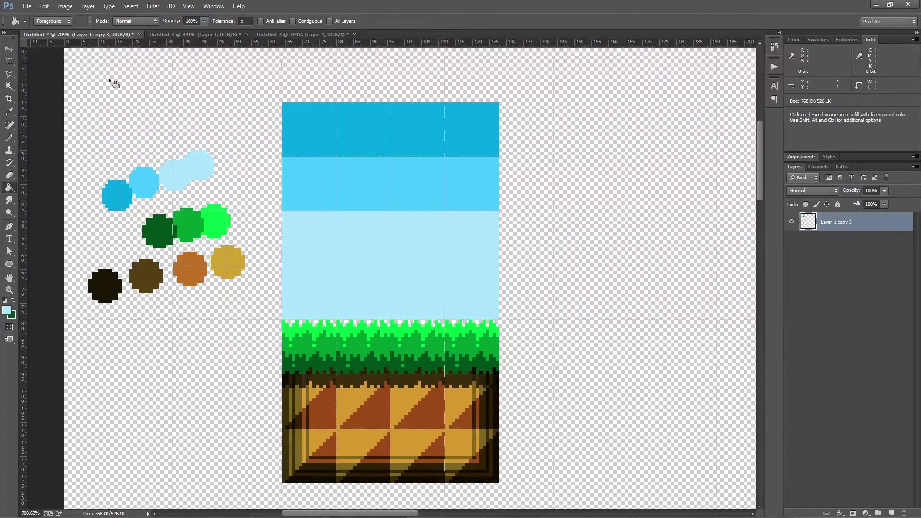
key("ctrl+z")
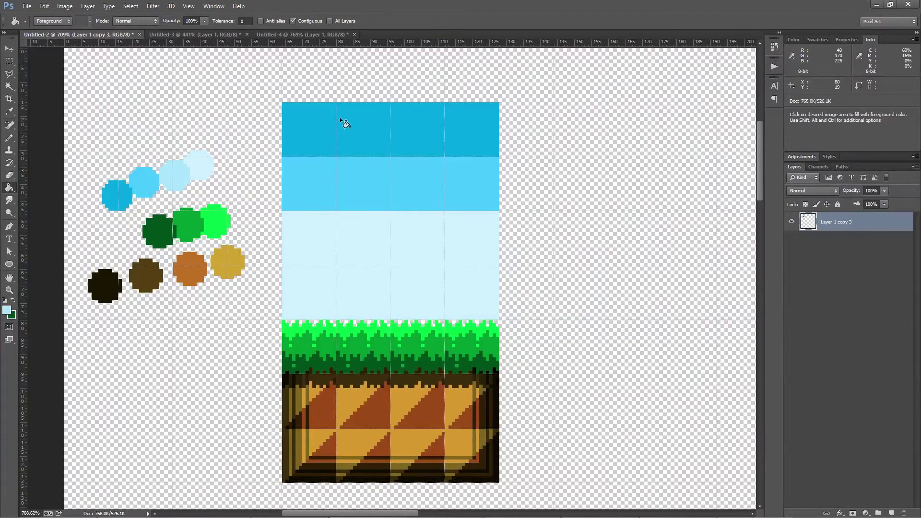
left_click(342, 245)
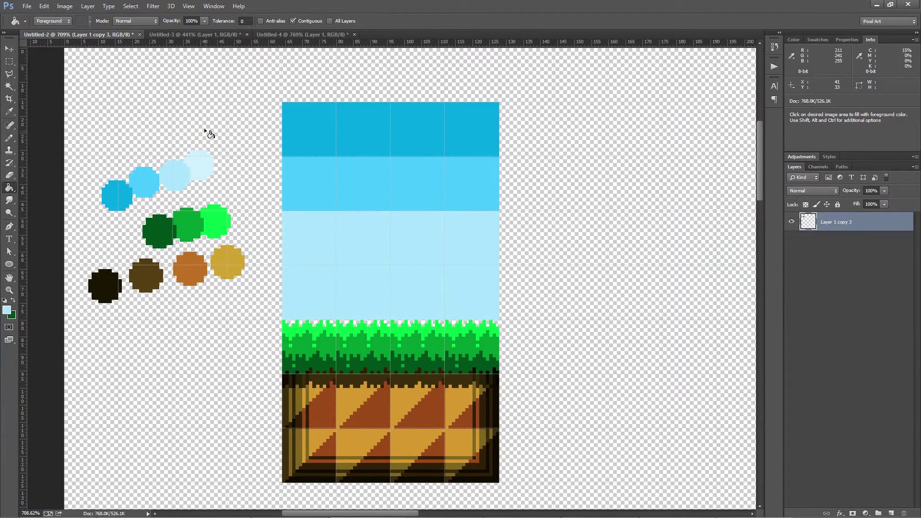
left_click(9, 61)
left_click_drag(339, 228, 433, 222)
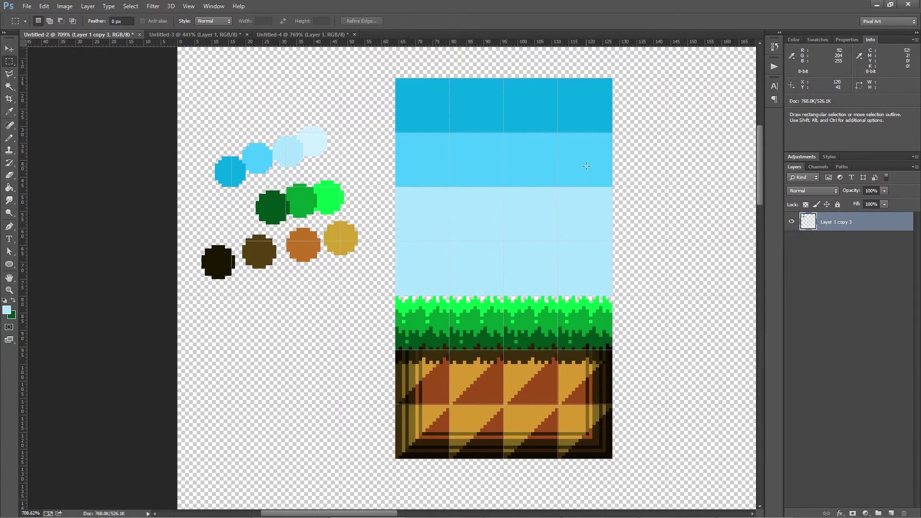
scroll(432, 222, "up", 2)
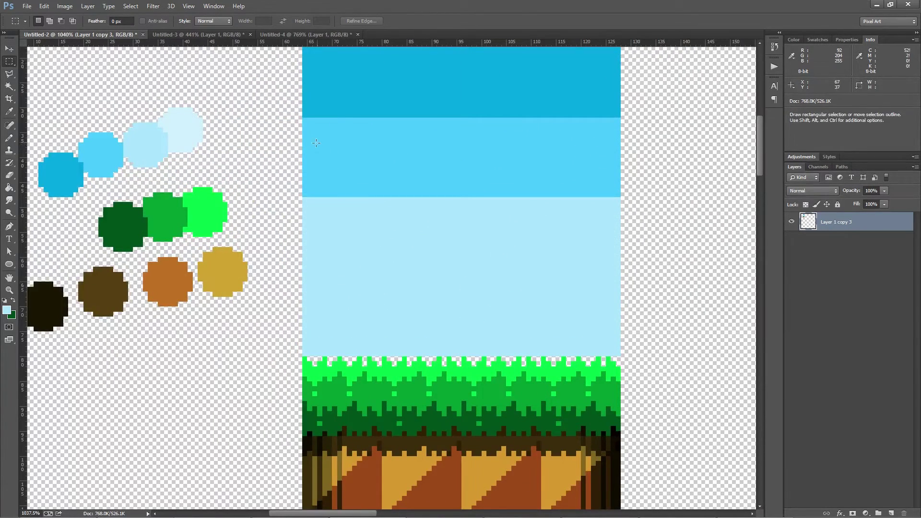
Select a one-pixel row across the sky and fill it light blue.
left_click_drag(305, 142, 582, 207)
key("Down")
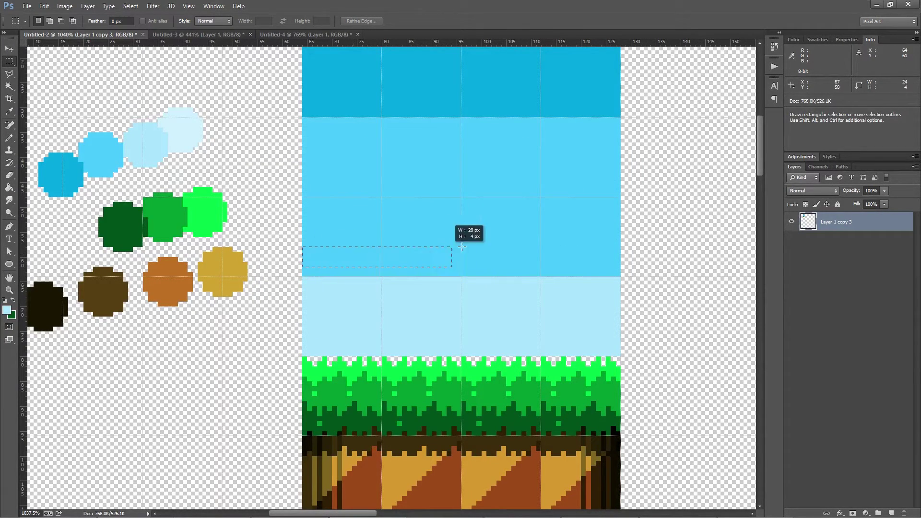
left_click_drag(462, 247, 620, 259)
right_click(621, 262)
key("Escape")
left_click(621, 262)
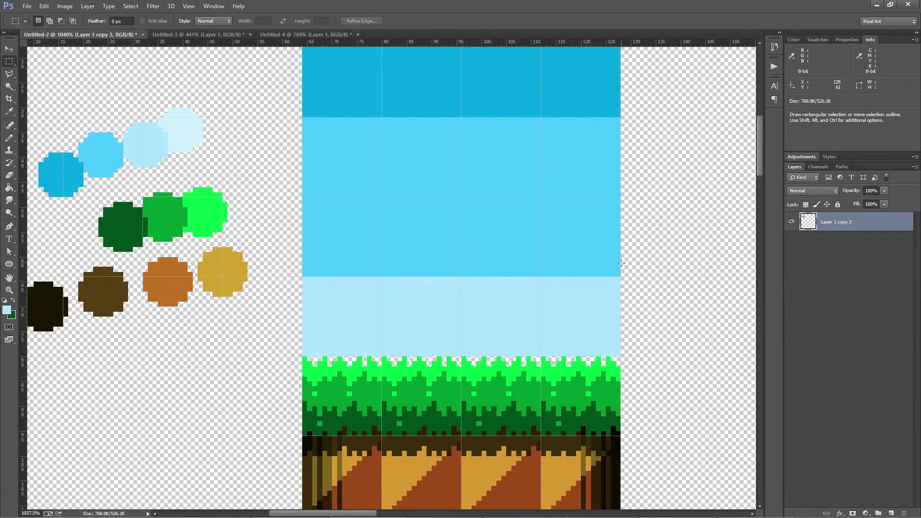
scroll(616, 272, "up", 3)
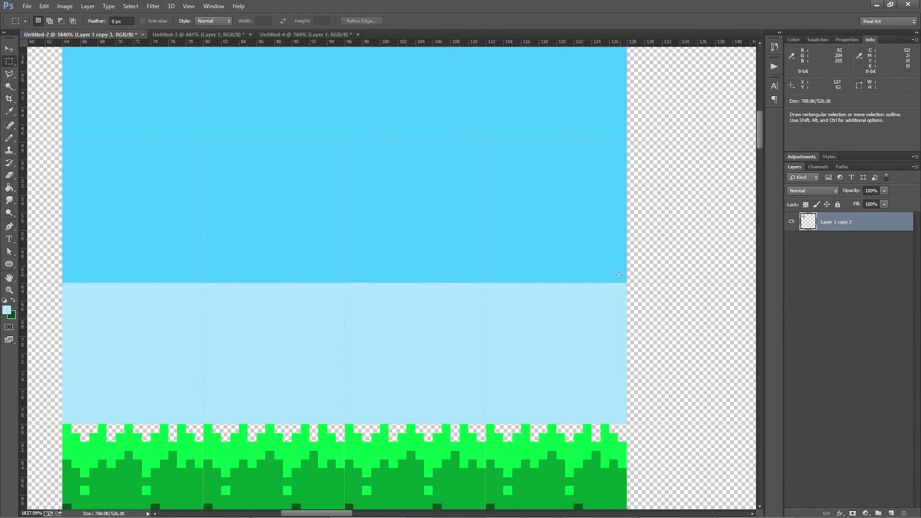
left_click_drag(627, 283, 61, 273)
key("Up")
key("g")
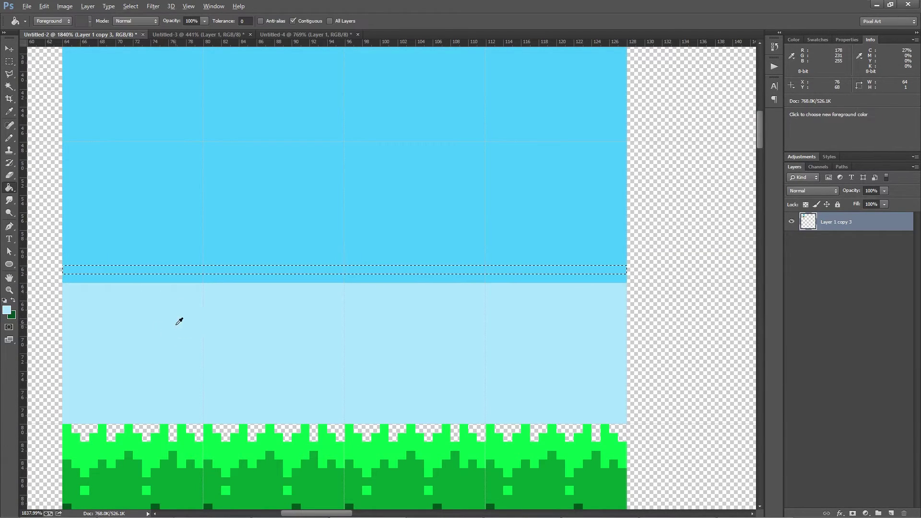
left_click(80, 271)
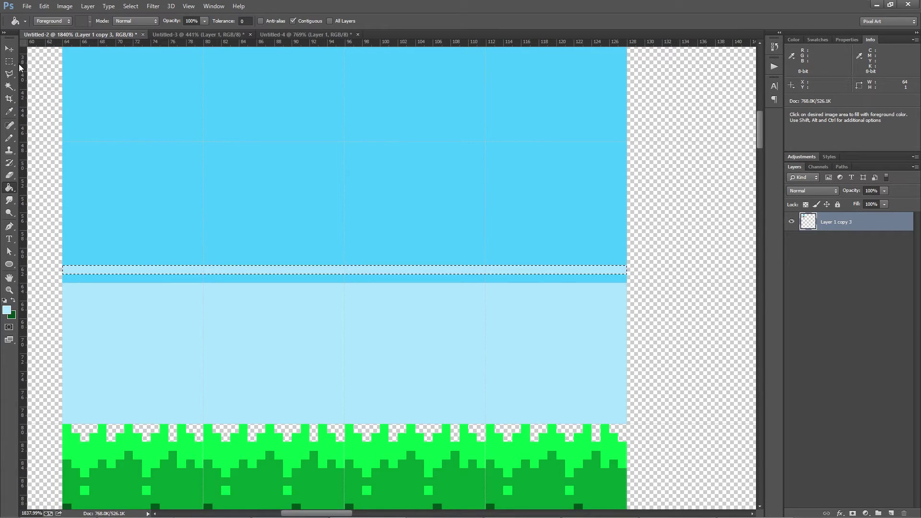
Reselect the one-pixel row and move it up to the dark band's lower edge.
key("m")
key("ctrl+d")
key("ctrl+shift+d")
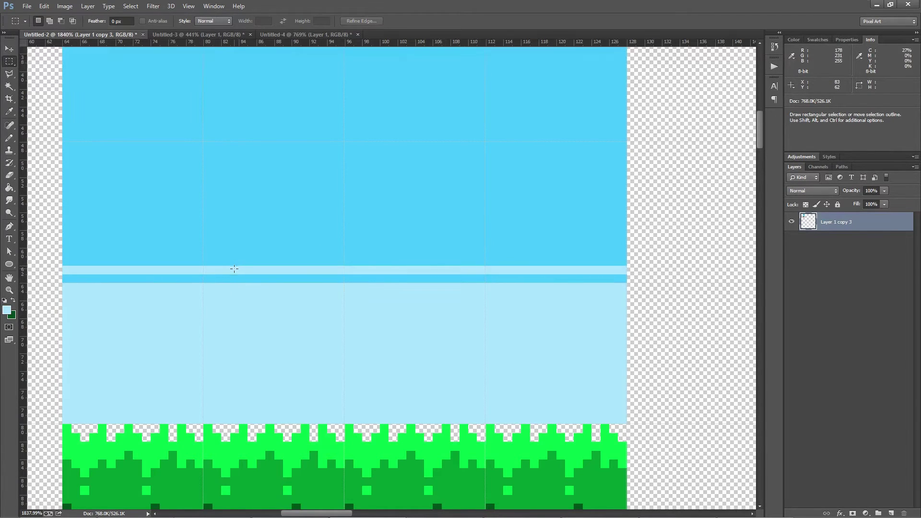
left_click_drag(237, 269, 265, 299)
key("space")
left_click_drag(230, 375, 216, 364)
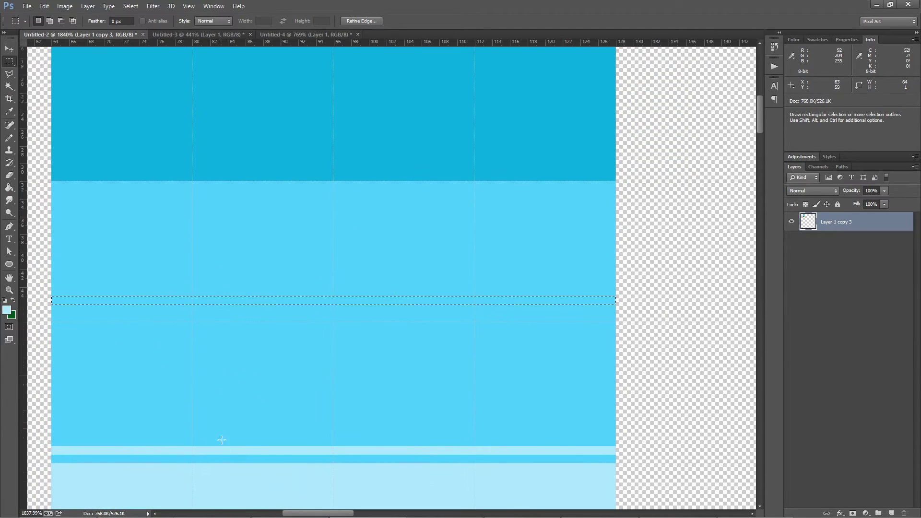
mouse_move(224, 300)
left_mouse_down()
mouse_move(237, 165)
mouse_move(227, 164)
left_mouse_up()
Select the lower medium and light band area and nudge it upward.
key("g")
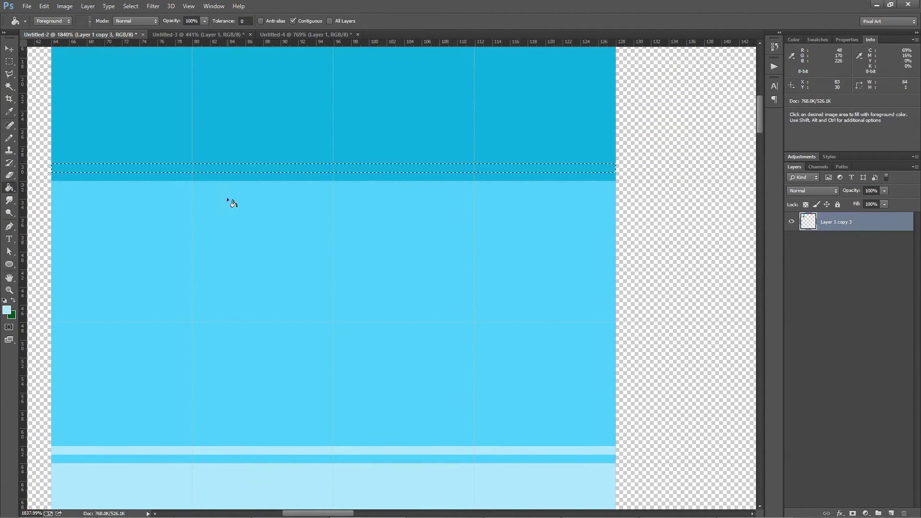
scroll(261, 166, "down", 5)
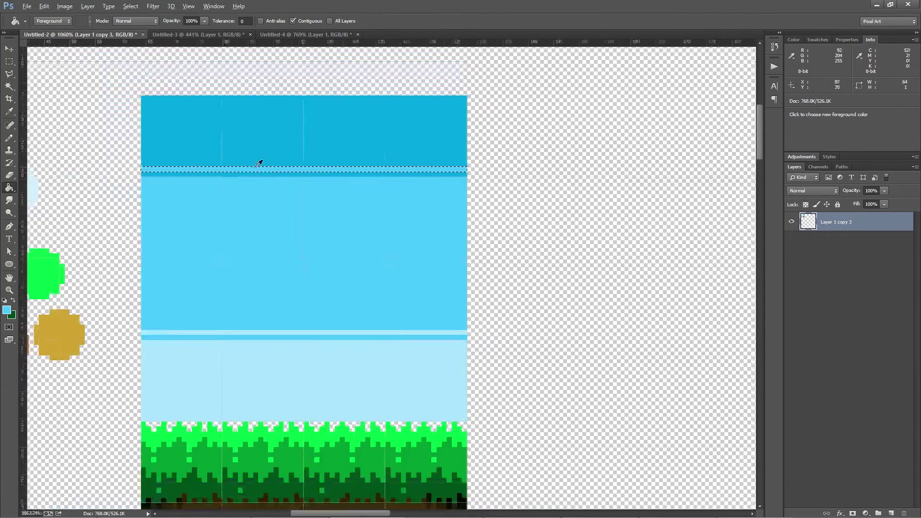
left_click(9, 62)
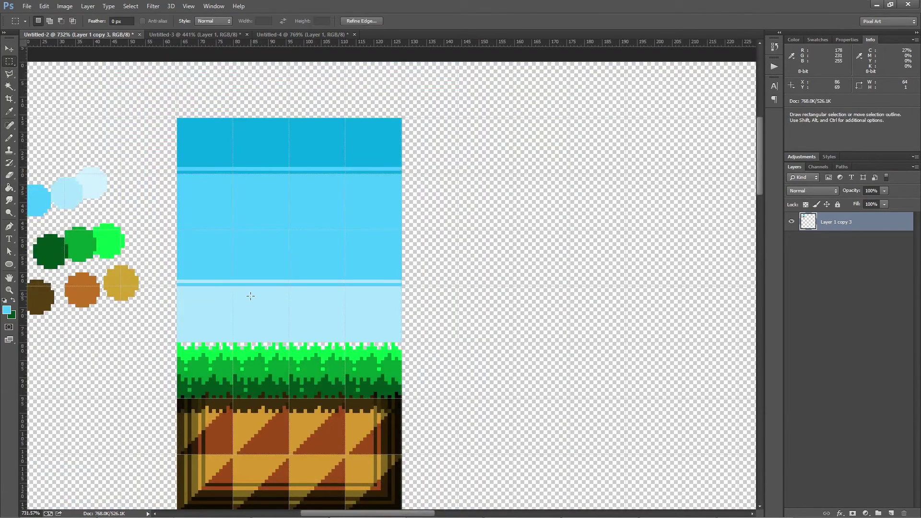
left_click_drag(177, 314, 398, 234)
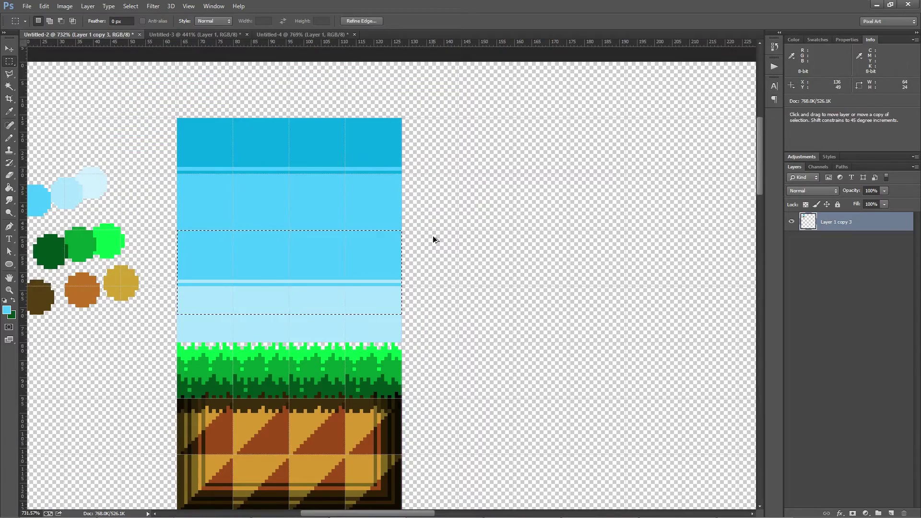
key("ctrl+Up")
key("ctrl+Up")
key("ctrl+Up")
key("ctrl+Up")
key("ctrl+Up")
key("ctrl+Up")
key("ctrl+Up")
key("ctrl+Up")
key("ctrl+Up")
key("ctrl+Up")
key("ctrl+Up")
key("ctrl+Up")
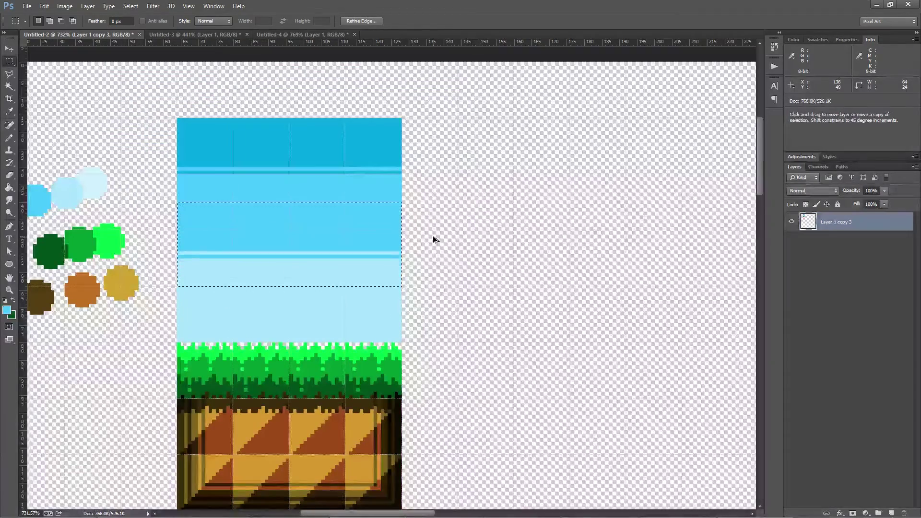
Select the whole grass-and-dirt tile and drag it 16 pixels down.
key("ctrl+d")
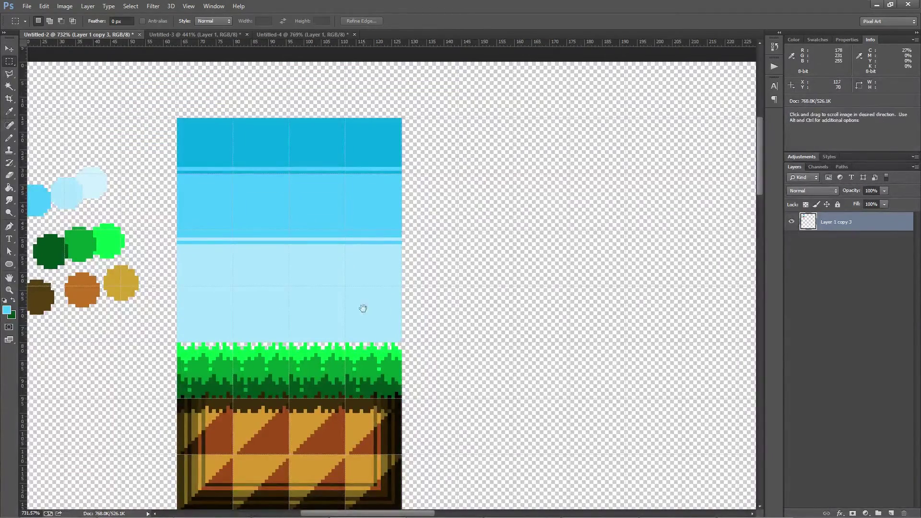
left_click_drag(338, 273, 430, 205)
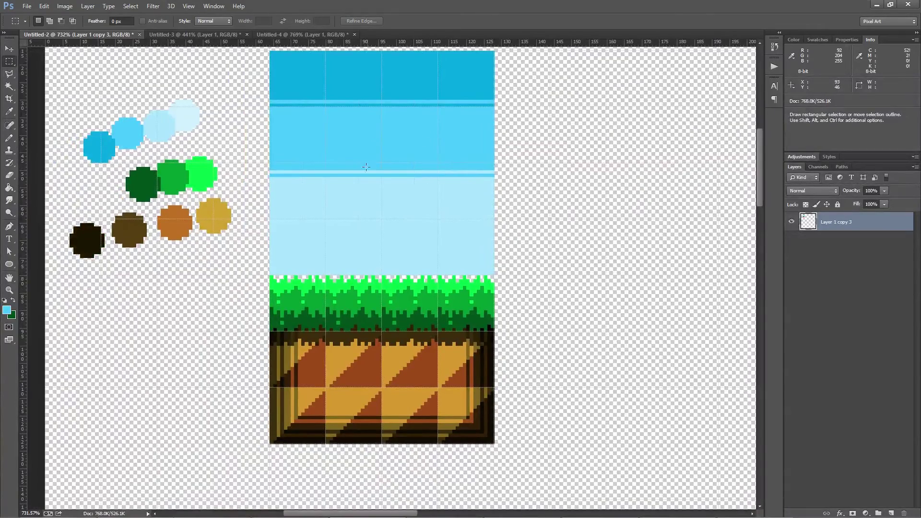
key("b")
scroll(302, 230, "up", 2)
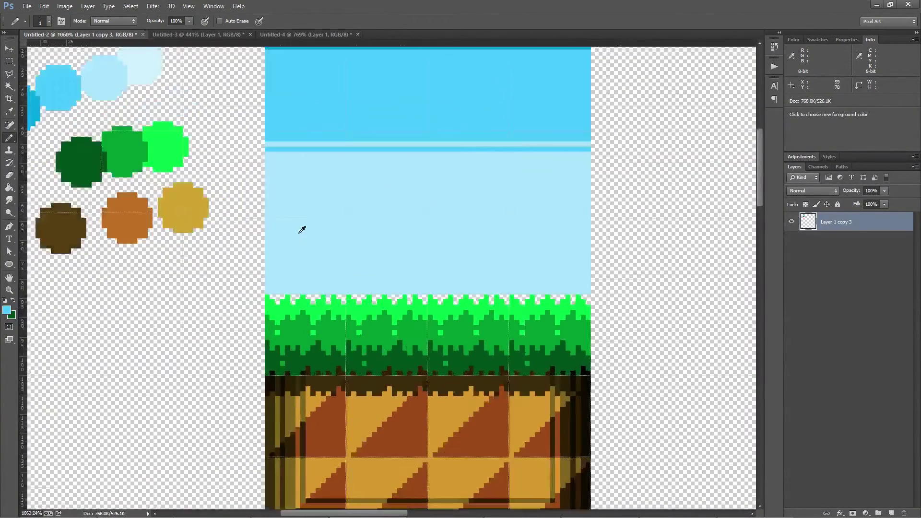
scroll(327, 259, "up", 1)
scroll(358, 273, "down", 4)
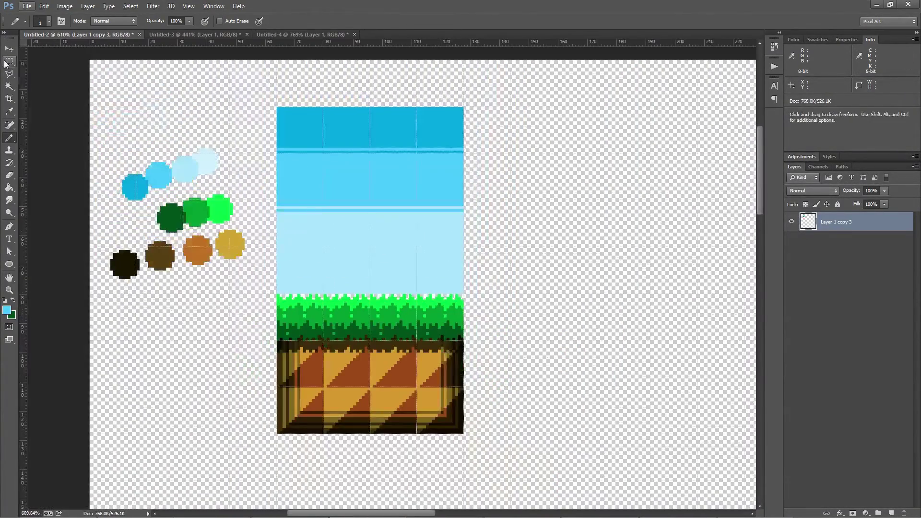
left_click(8, 62)
left_click_drag(260, 461, 658, 292)
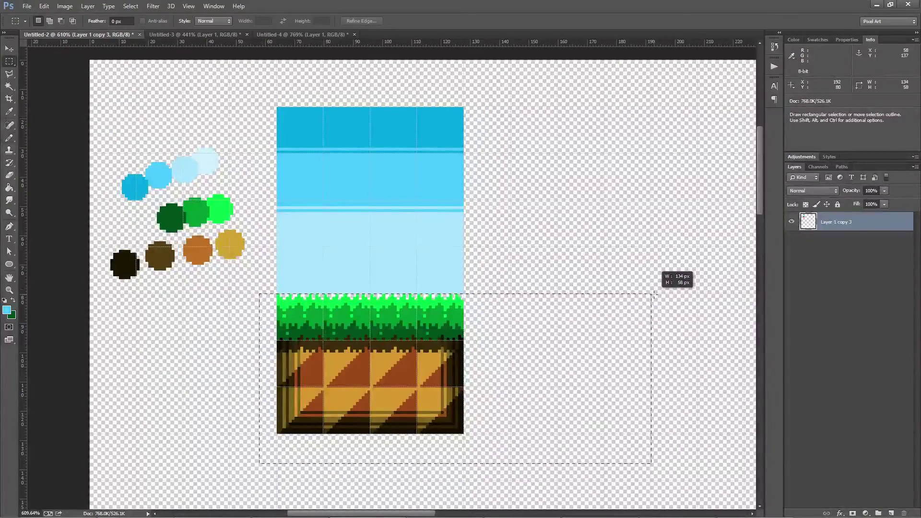
left_click_drag(489, 353, 486, 406)
key("ctrl+d")
scroll(337, 234, "up", 2)
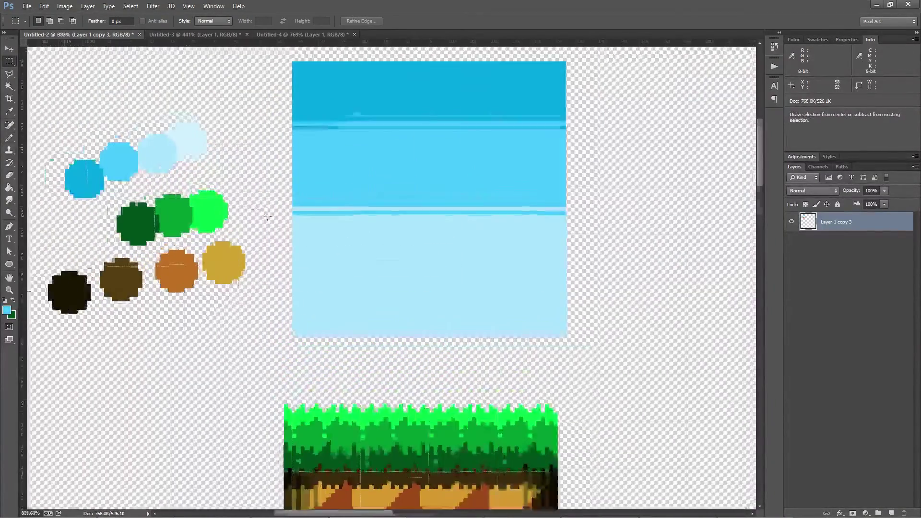
Sample the dark blue top-band colour from the canvas.
key("g")
key("i")
left_click(449, 65)
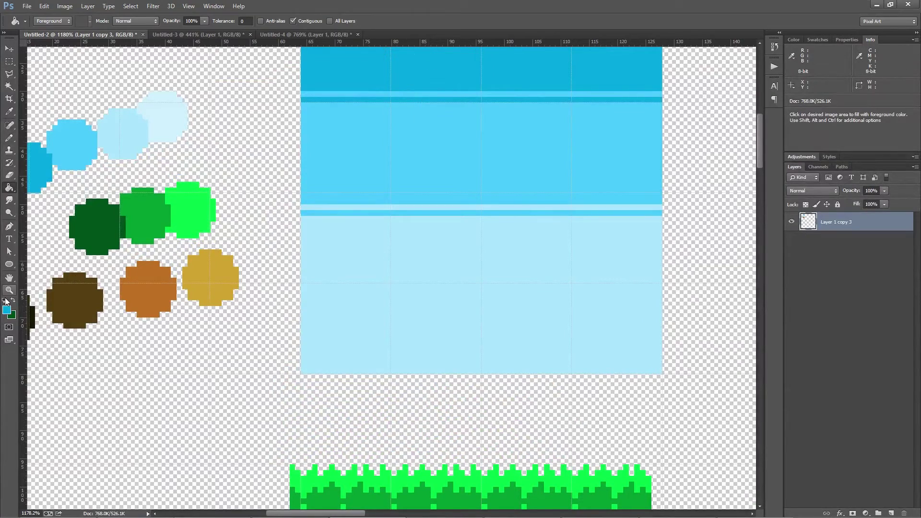
Set the foreground to a darker, 70%-saturation teal (#3386ac).
left_click(7, 310)
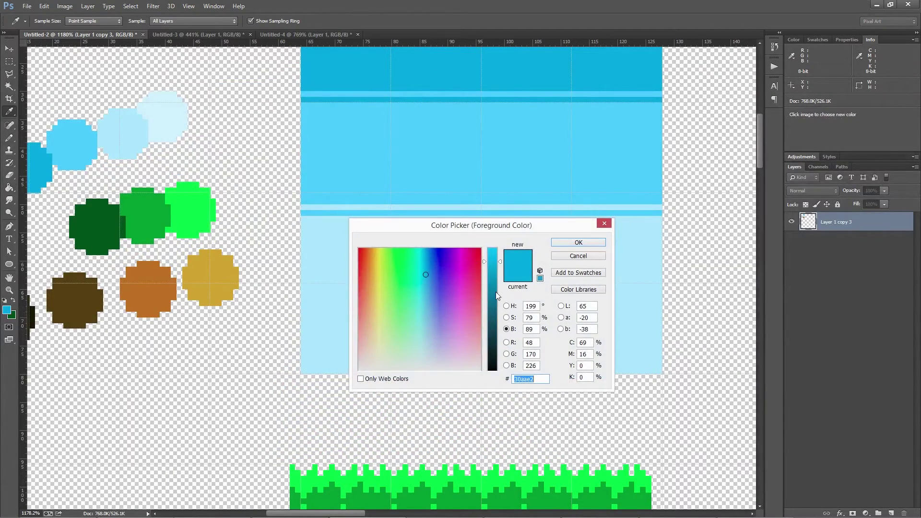
mouse_move(496, 292)
left_mouse_down()
mouse_move(494, 268)
mouse_move(494, 276)
left_mouse_up()
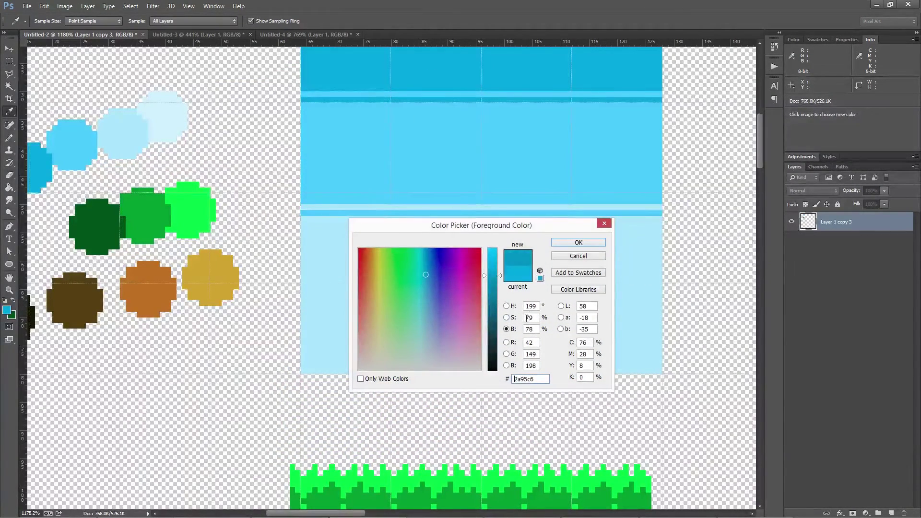
left_click(506, 317)
mouse_move(494, 287)
left_mouse_down()
mouse_move(494, 278)
mouse_move(494, 288)
left_mouse_up()
left_click(506, 329)
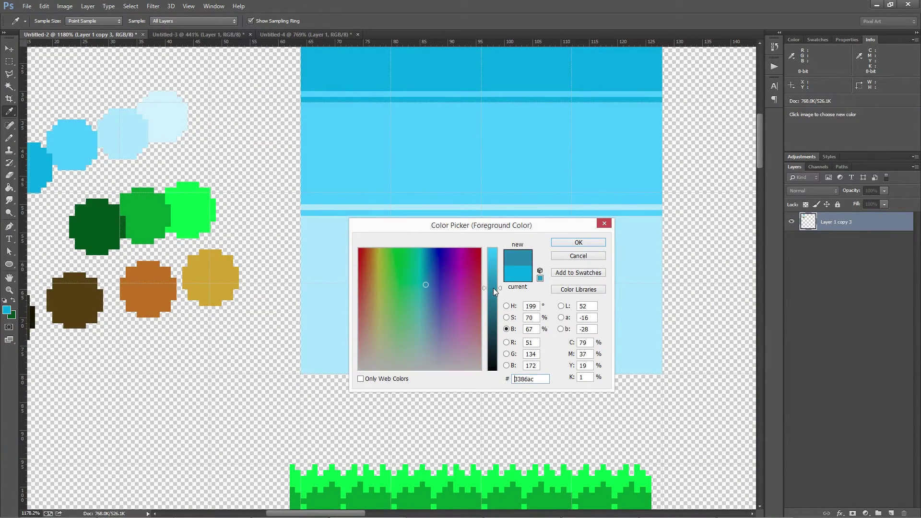
key("g")
left_click(568, 248)
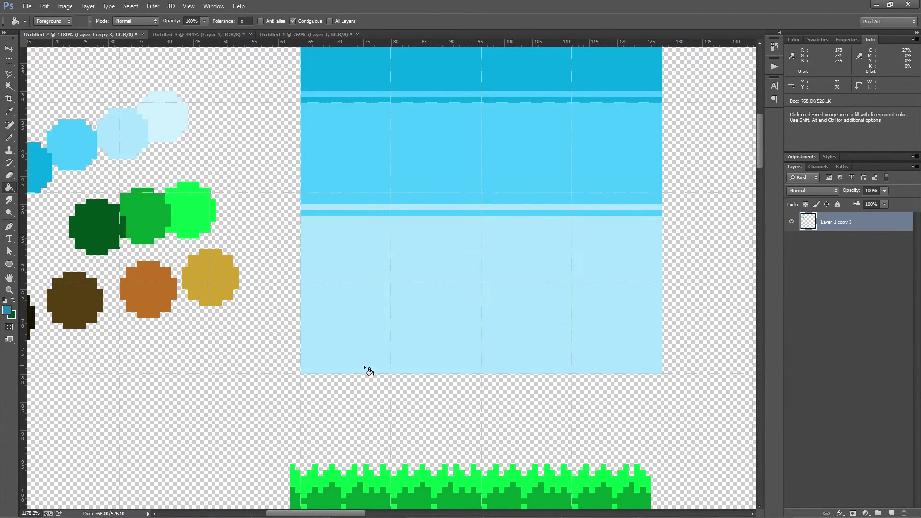
Outline two mountain peaks along the sky's bottom and fill both solid teal.
key("b")
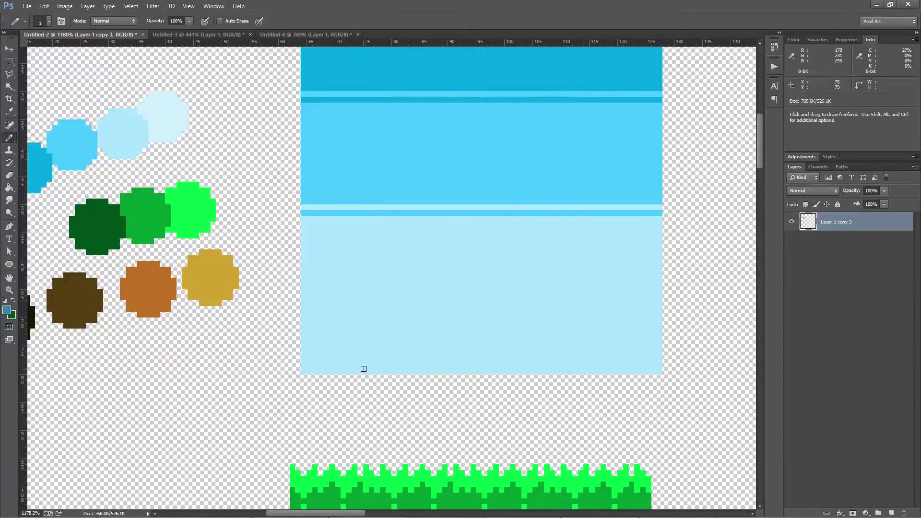
mouse_move(360, 371)
left_mouse_down()
mouse_move(395, 358)
mouse_move(423, 308)
mouse_move(453, 336)
mouse_move(525, 369)
mouse_move(578, 318)
mouse_move(661, 370)
left_mouse_up()
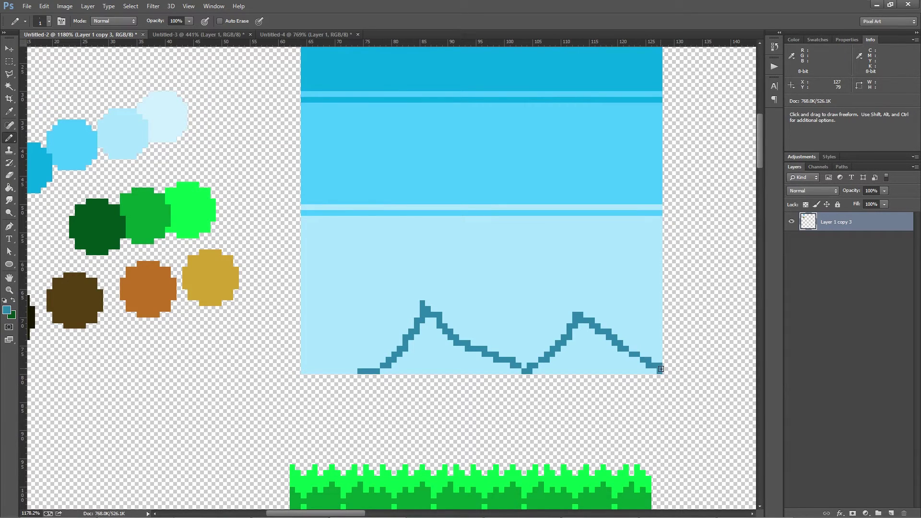
left_click_drag(571, 315, 525, 370)
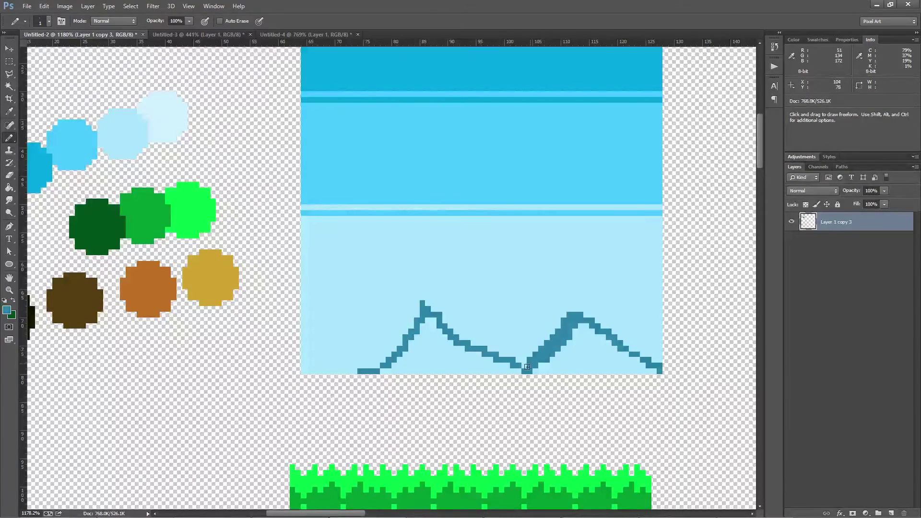
key("g")
left_click(598, 358)
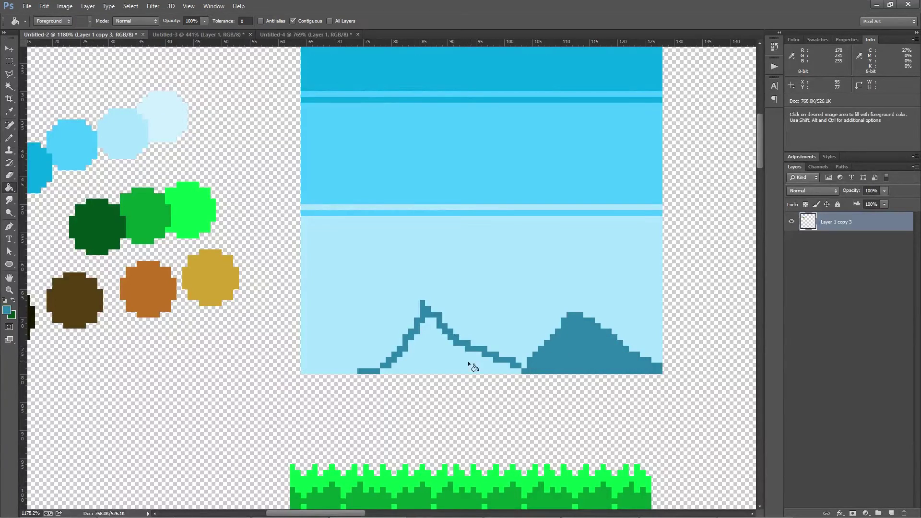
left_click(430, 346)
Sample the light sky blue as the paint colour.
key("b")
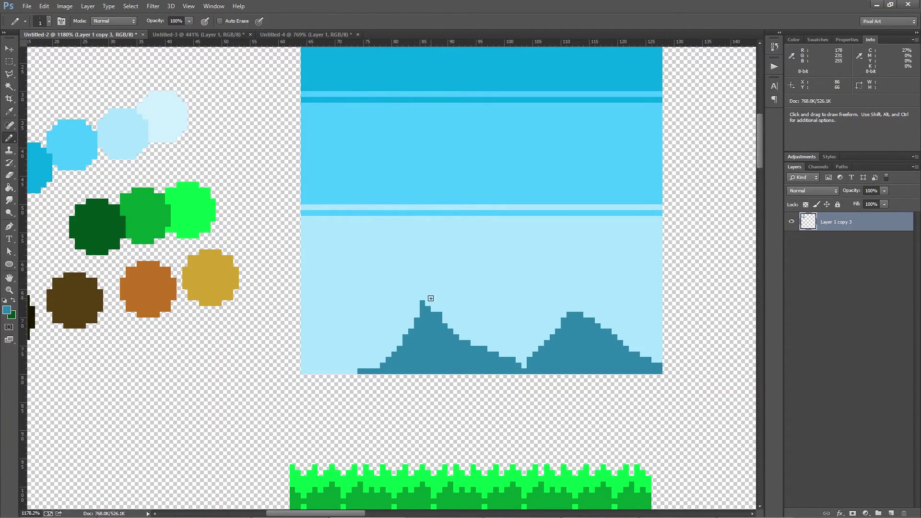
left_click(430, 298, "alt")
scroll(487, 320, "down", 5)
scroll(481, 304, "up", 6)
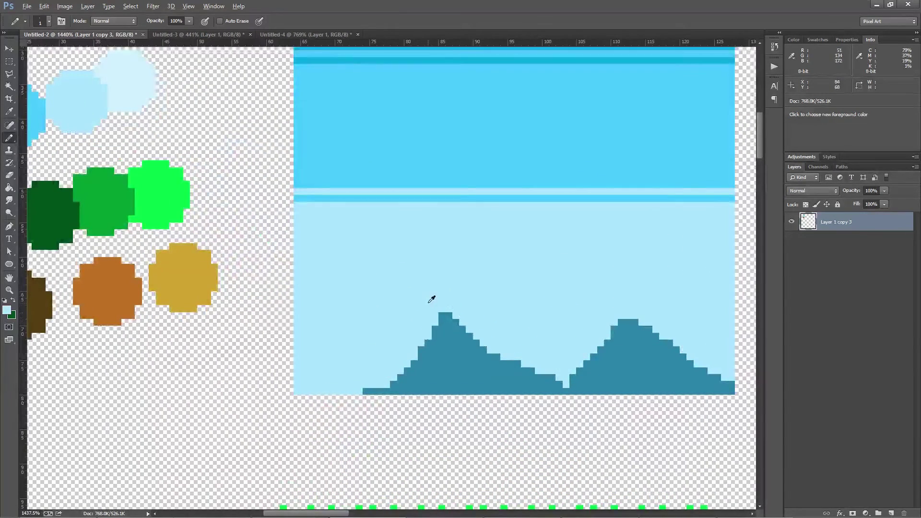
scroll(445, 312, "down", 3)
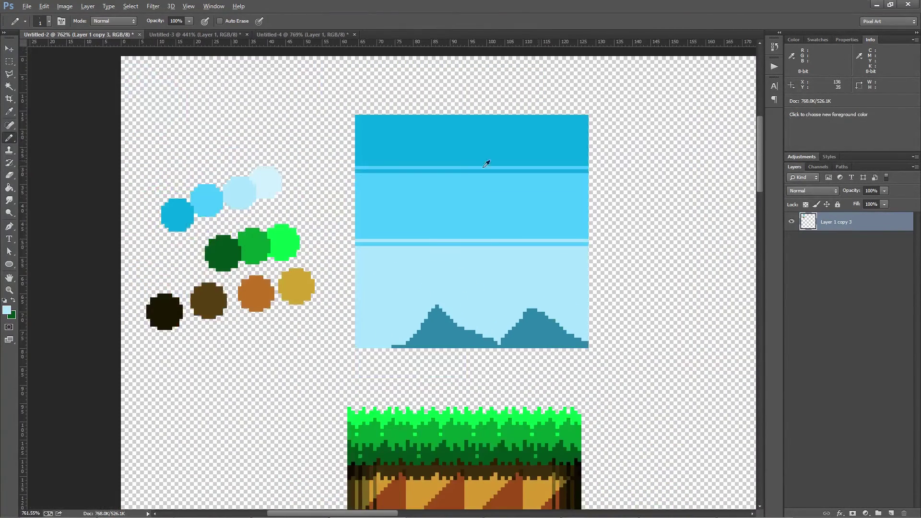
Pick the pale cloud colour and draw clouds above the left mountain and on the right.
left_click(263, 180, "alt")
scroll(438, 269, "up", 2)
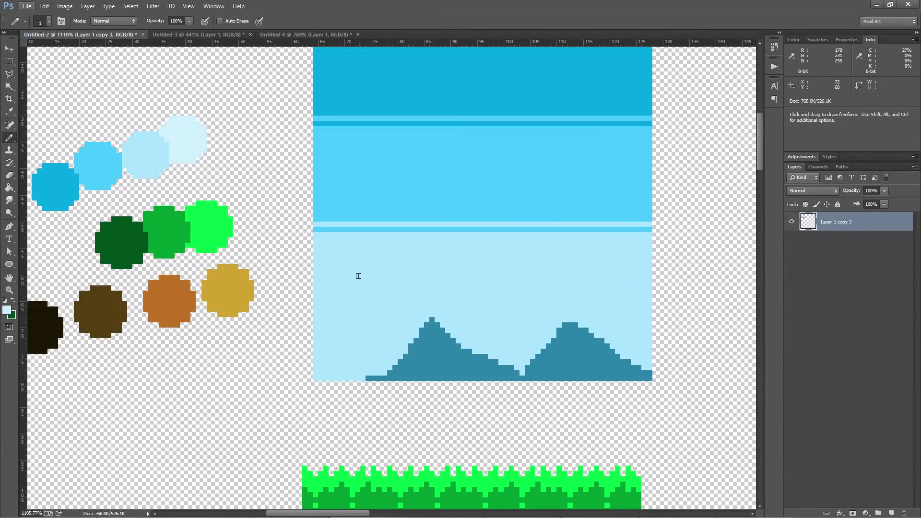
mouse_move(341, 277)
left_mouse_down()
mouse_move(424, 274)
mouse_move(358, 270)
mouse_move(409, 274)
left_mouse_up()
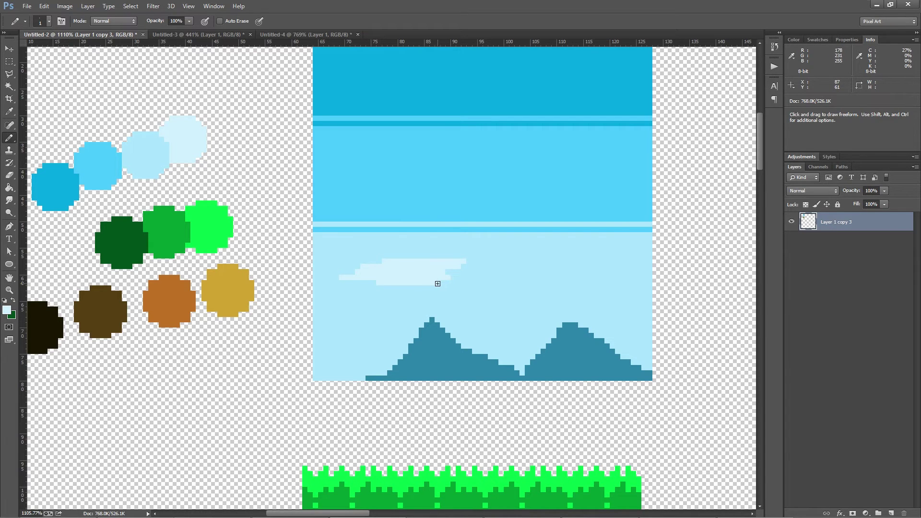
mouse_move(538, 290)
left_mouse_down()
mouse_move(608, 286)
mouse_move(577, 276)
mouse_move(530, 285)
mouse_move(608, 273)
left_mouse_up()
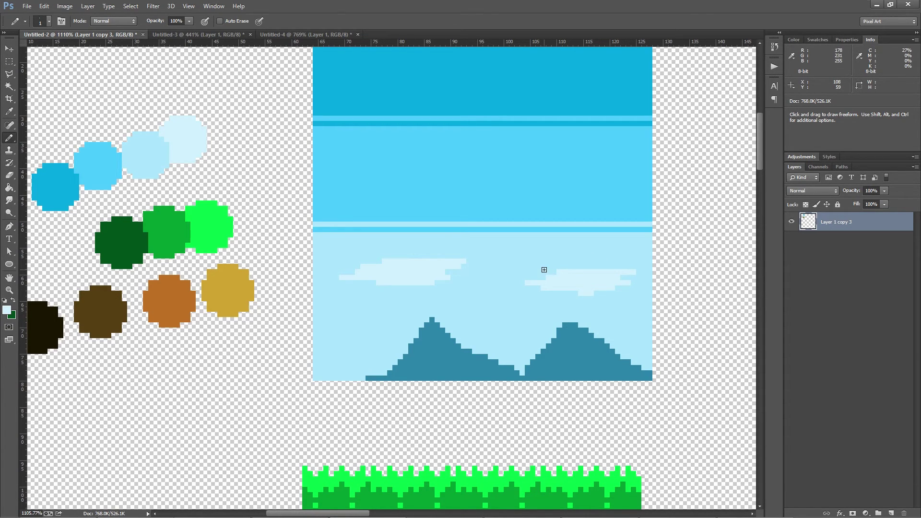
scroll(576, 272, "down", 3)
scroll(575, 271, "up", 5)
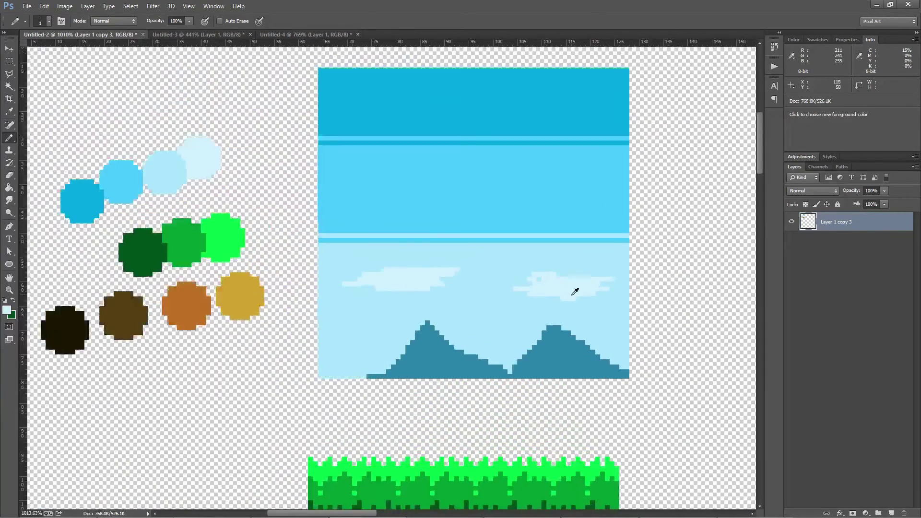
Fill a darker pixel gap in the right cloud with the pale colour.
left_click(538, 269, "alt")
left_click(521, 272)
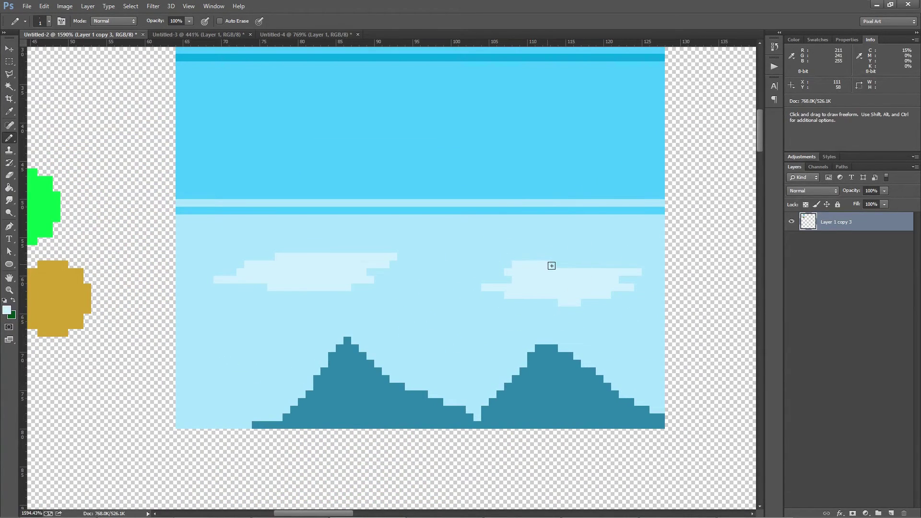
scroll(566, 282, "down", 5)
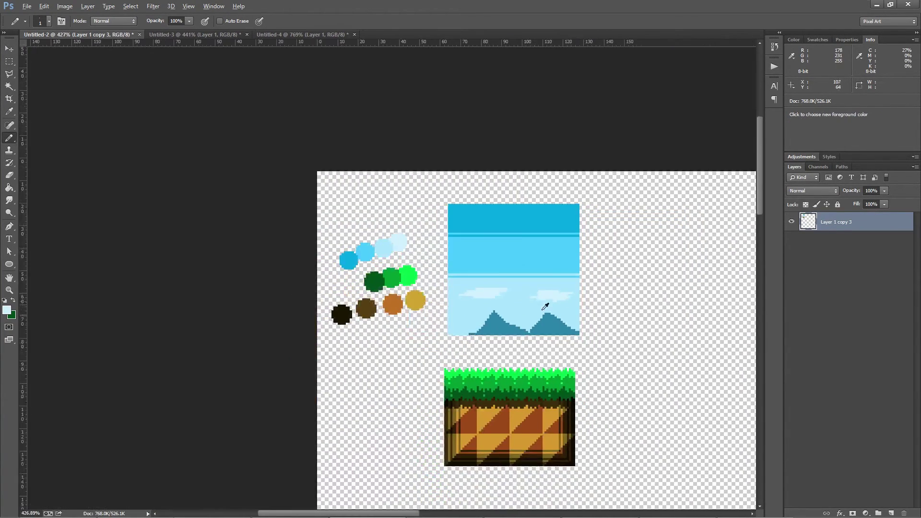
left_click_drag(562, 331, 514, 286)
scroll(382, 208, "up", 4)
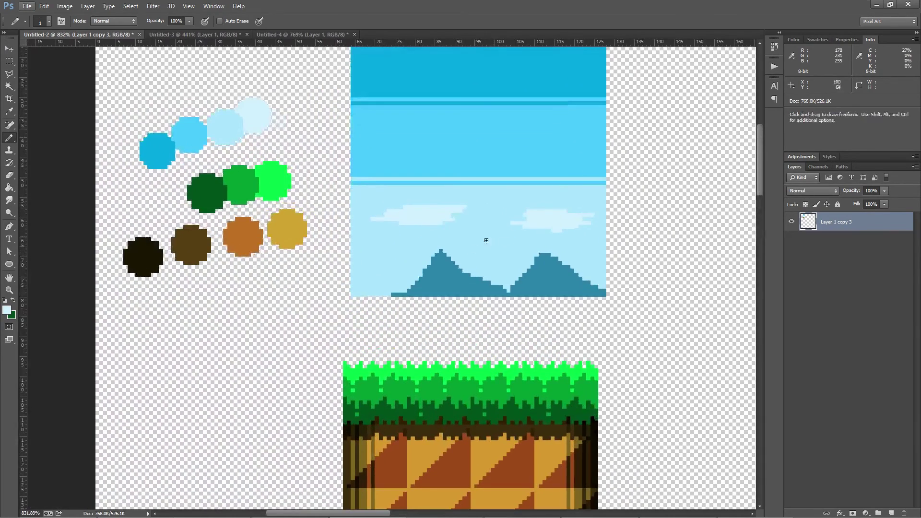
Add and extend a small pale cloud just above the mountains.
mouse_move(518, 241)
left_mouse_down()
mouse_move(522, 250)
mouse_move(479, 247)
left_mouse_up()
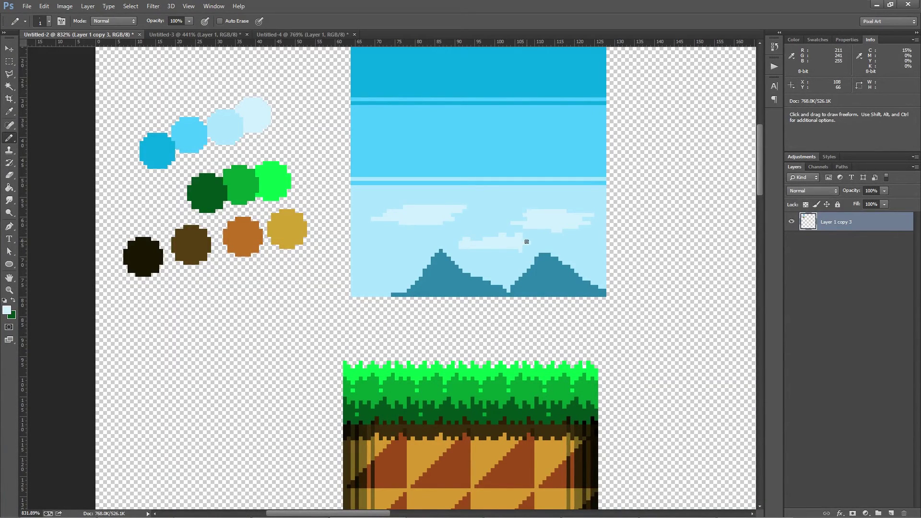
scroll(532, 249, "down", 4)
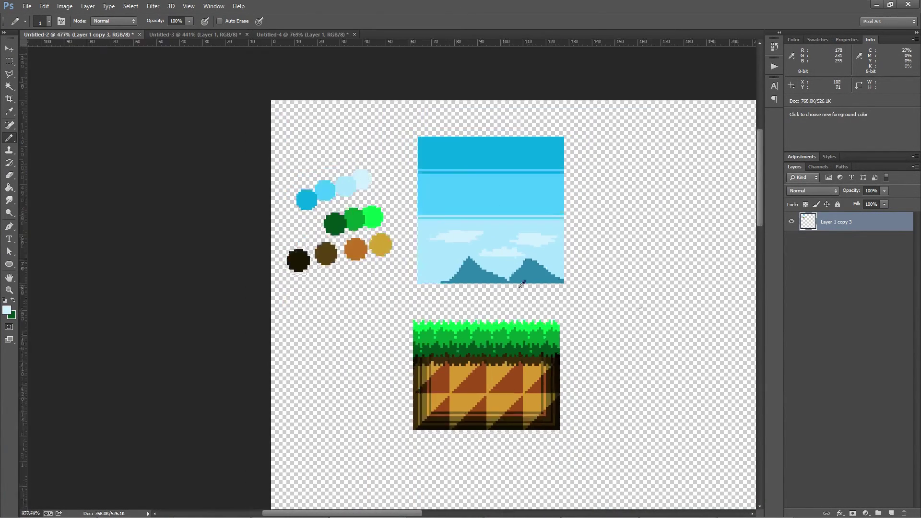
scroll(582, 282, "up", 2)
scroll(442, 238, "up", 3)
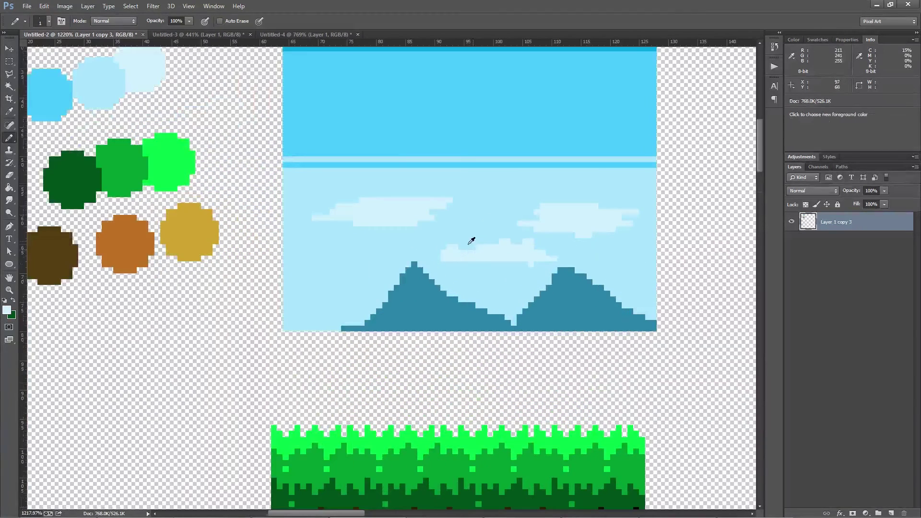
mouse_move(308, 247)
left_mouse_down()
mouse_move(397, 251)
mouse_move(348, 244)
mouse_move(335, 255)
mouse_move(386, 250)
left_mouse_up()
scroll(343, 257, "down", 5)
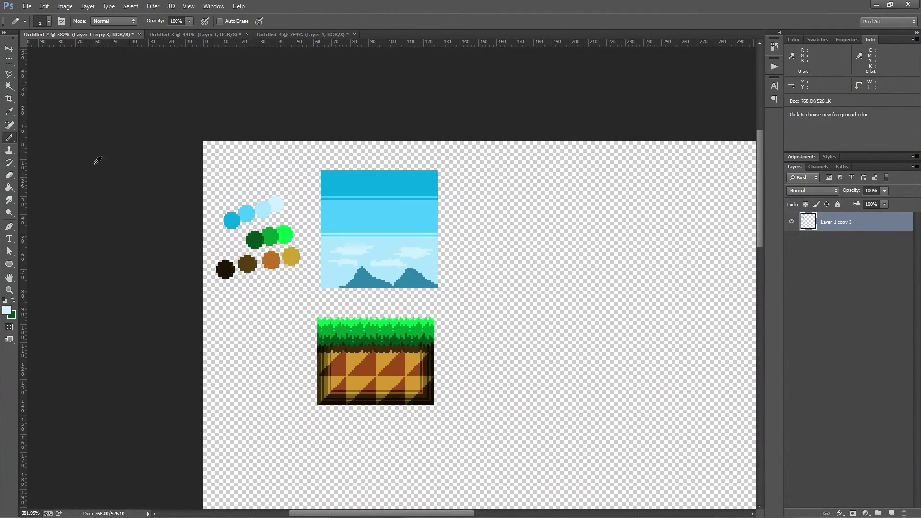
scroll(324, 288, "up", 2)
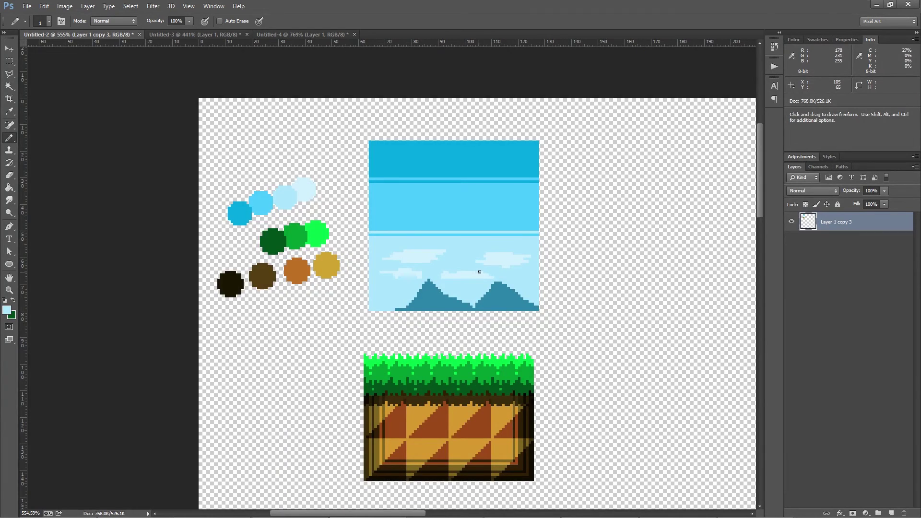
scroll(530, 241, "down", 1)
scroll(384, 256, "up", 1)
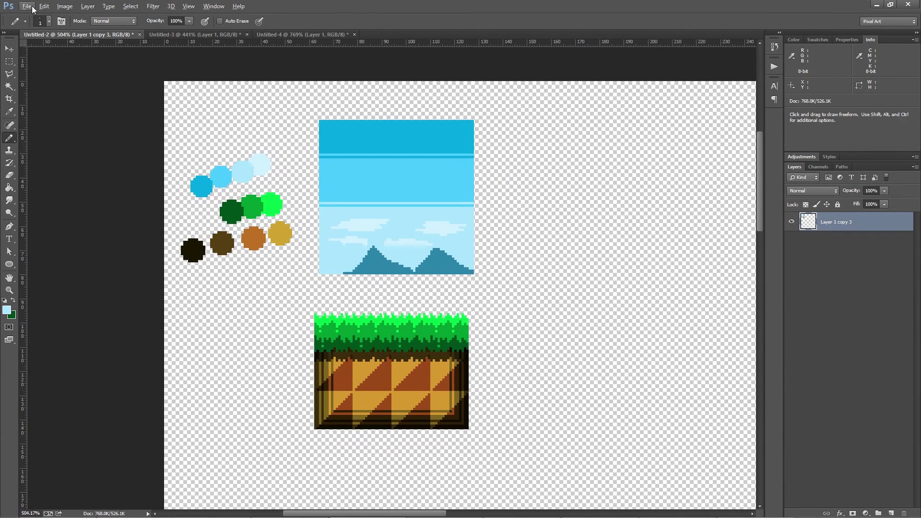
left_click(9, 62)
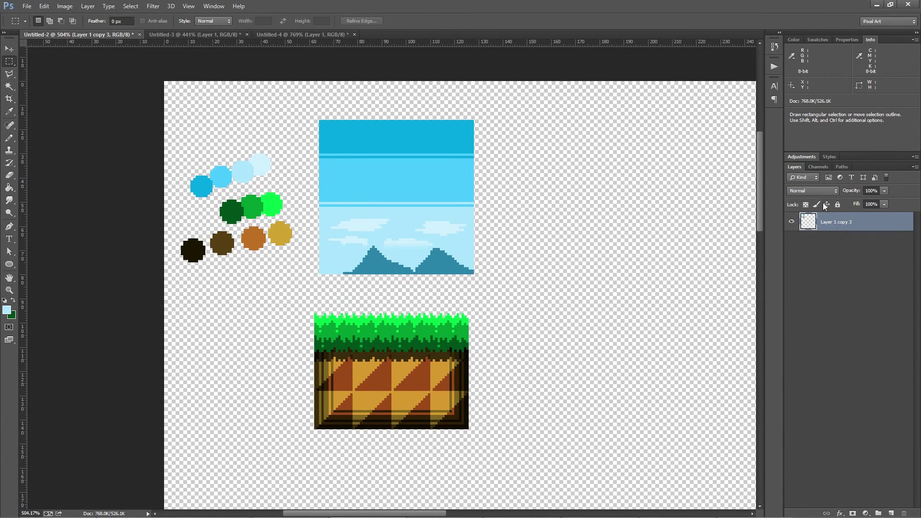
Cut the whole sky picture, stack it directly above the ground tile, and zoom to check.
left_click_drag(307, 103, 541, 278)
key("ctrl+x")
key("ctrl+b")
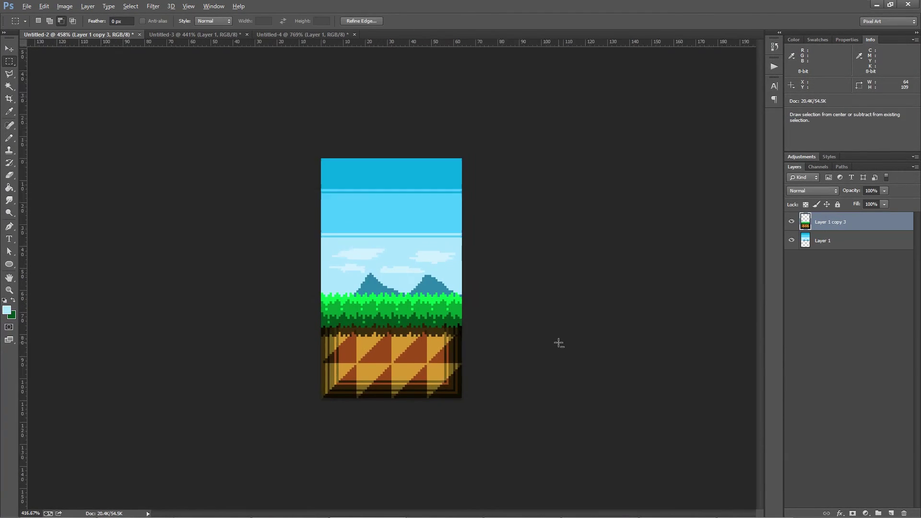
scroll(557, 343, "down", 5)
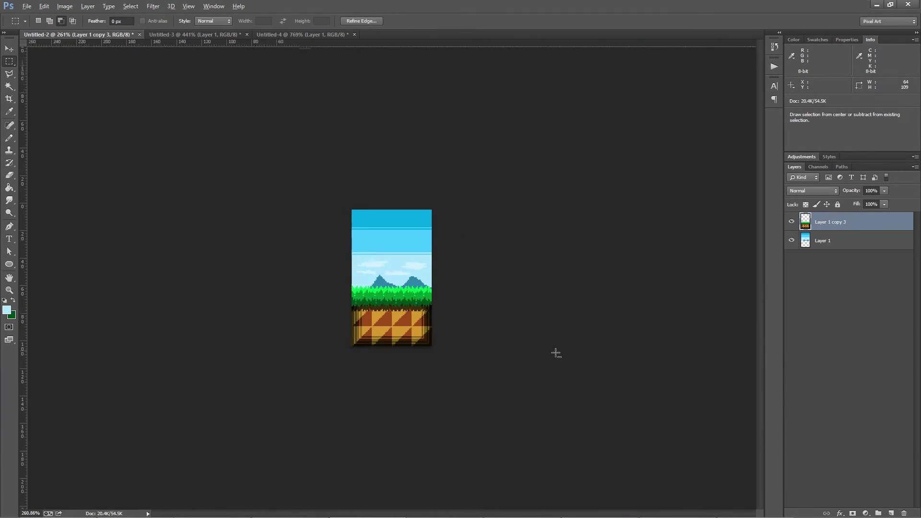
scroll(553, 353, "up", 1)
scroll(553, 353, "down", 2)
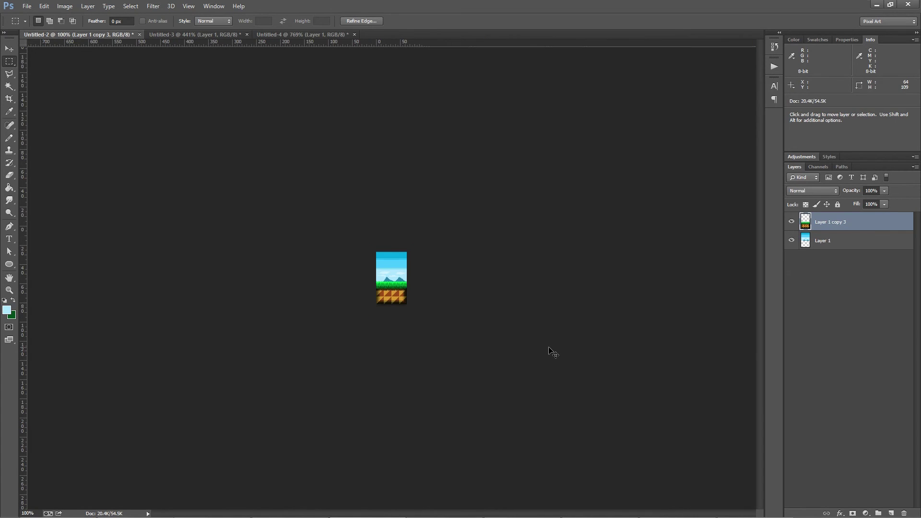
scroll(553, 353, "up", 2)
scroll(553, 353, "up", 3)
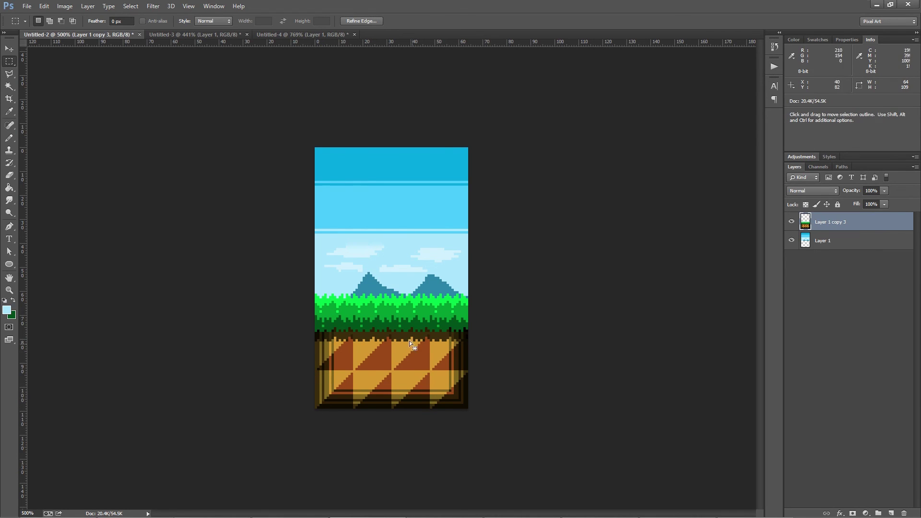
key("ctrl+plus")
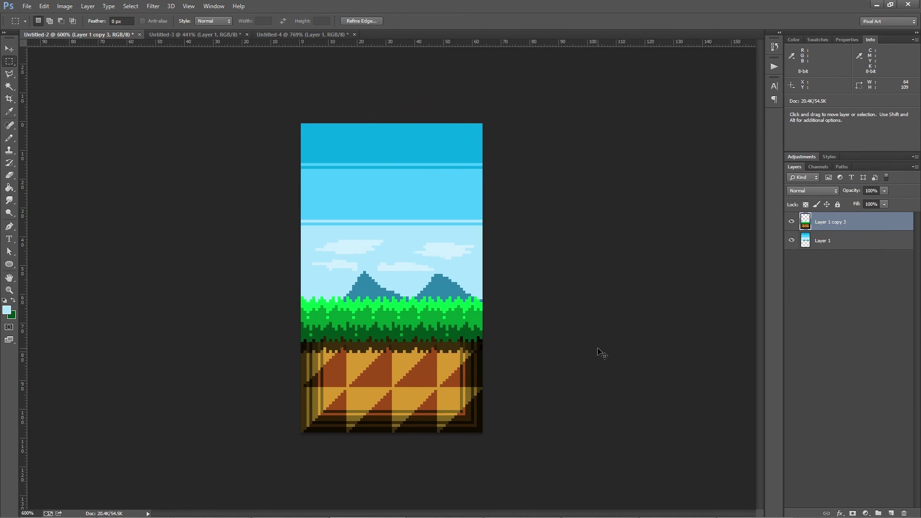
key("ctrl+minus")
key("ctrl+minus")
key("ctrl+minus")
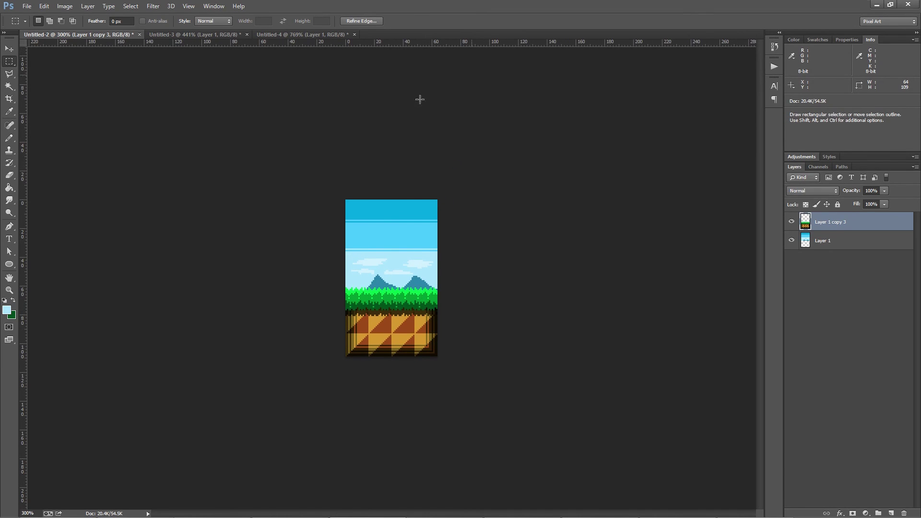